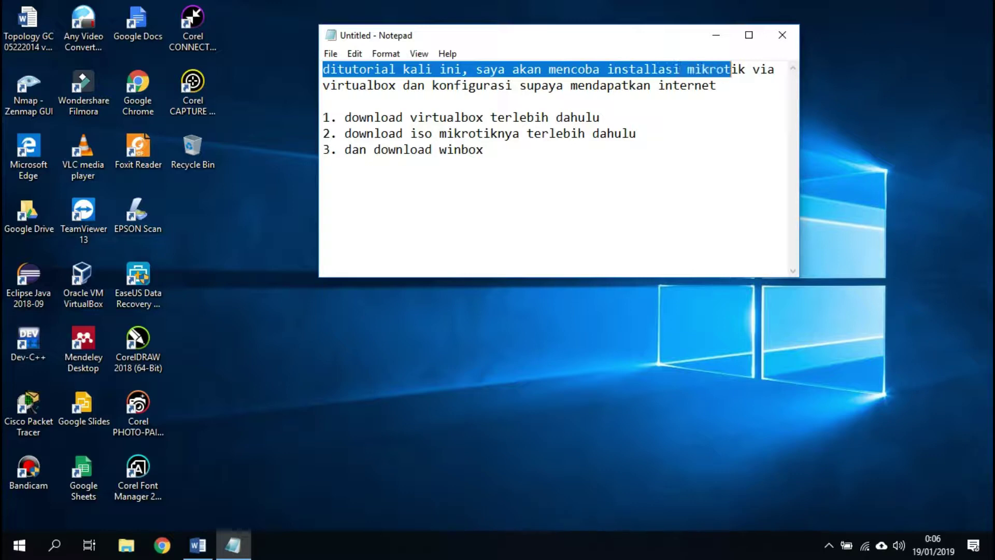
Switch to Chrome, search the web for virtualbox, and open the VirtualBox downloads page listing the platform packages
click(600, 117)
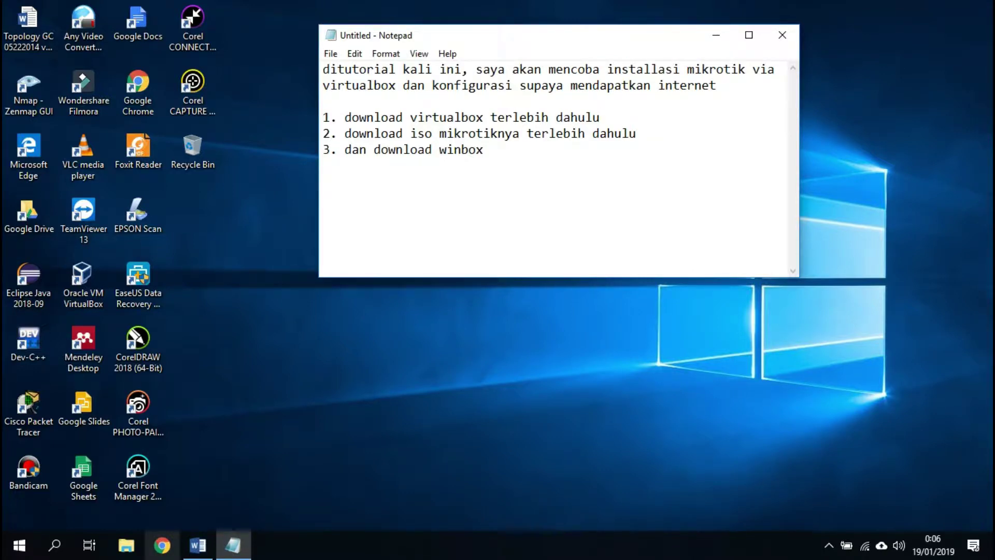
click(162, 545)
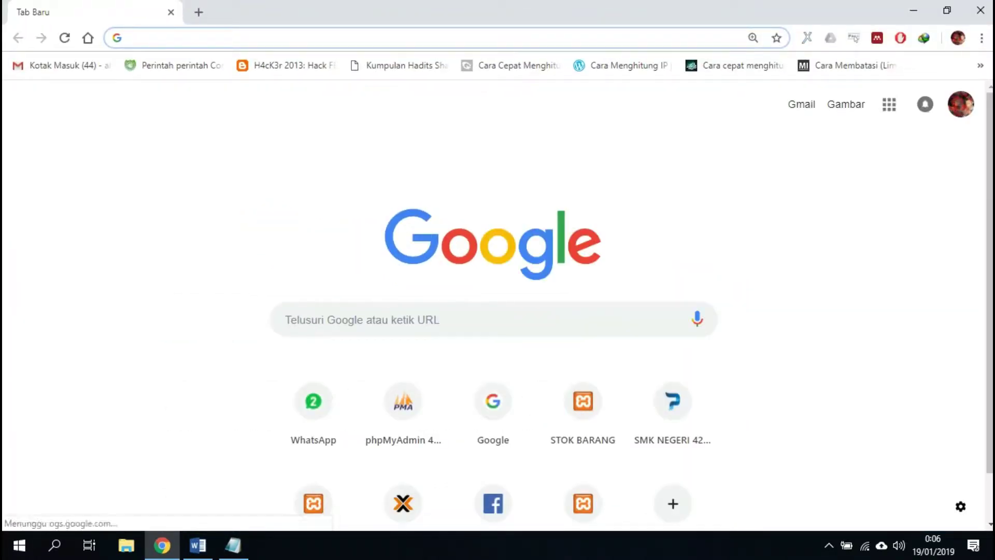
text(virtualbox)
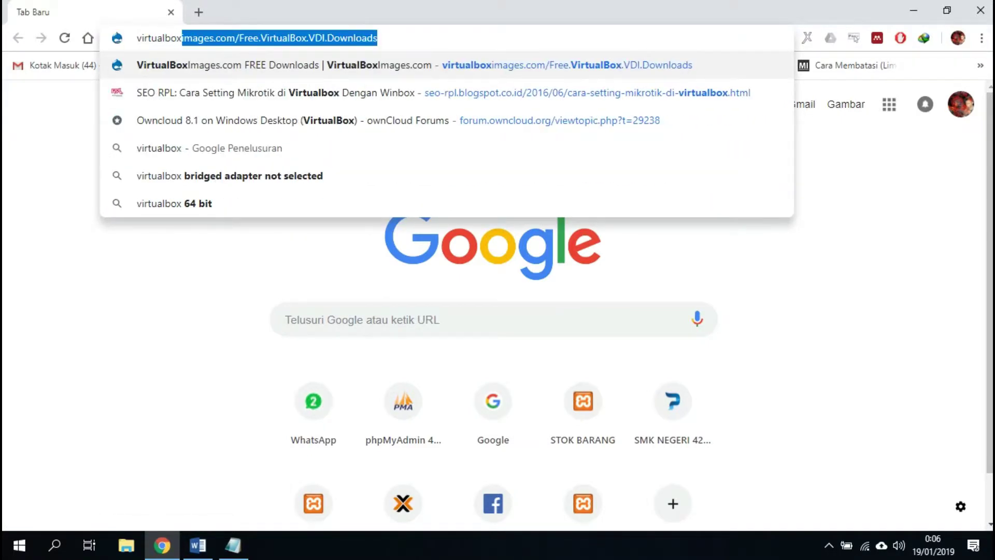
key(Return)
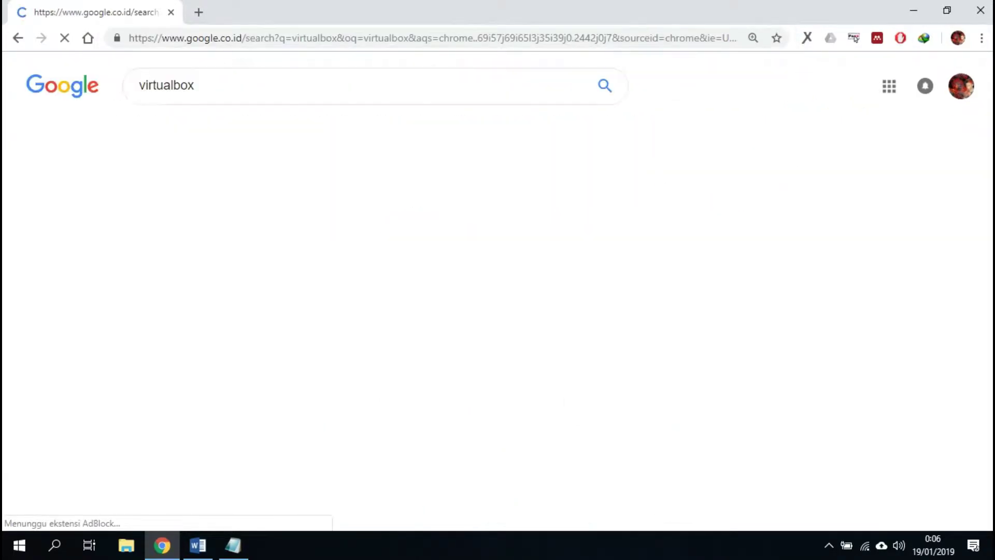
click(251, 232)
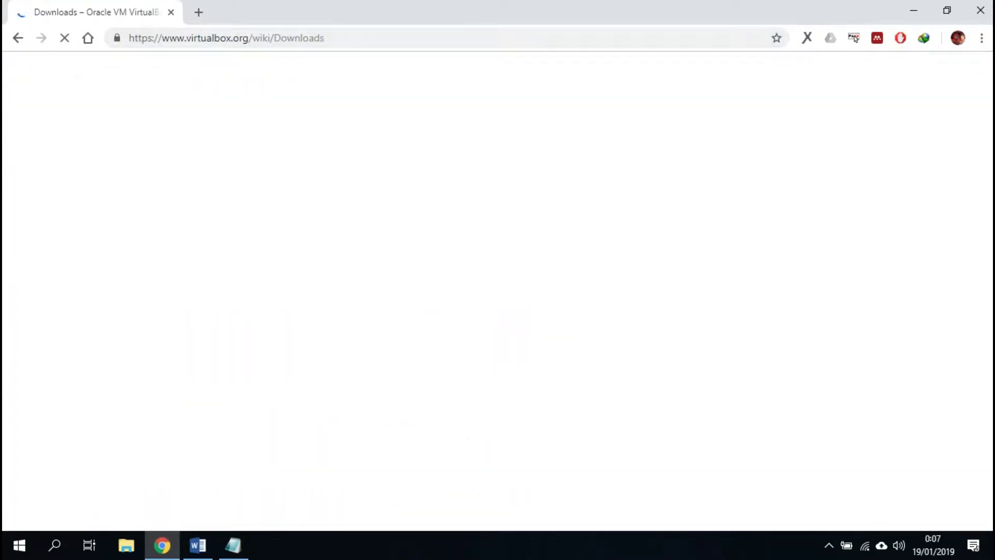
click(213, 320)
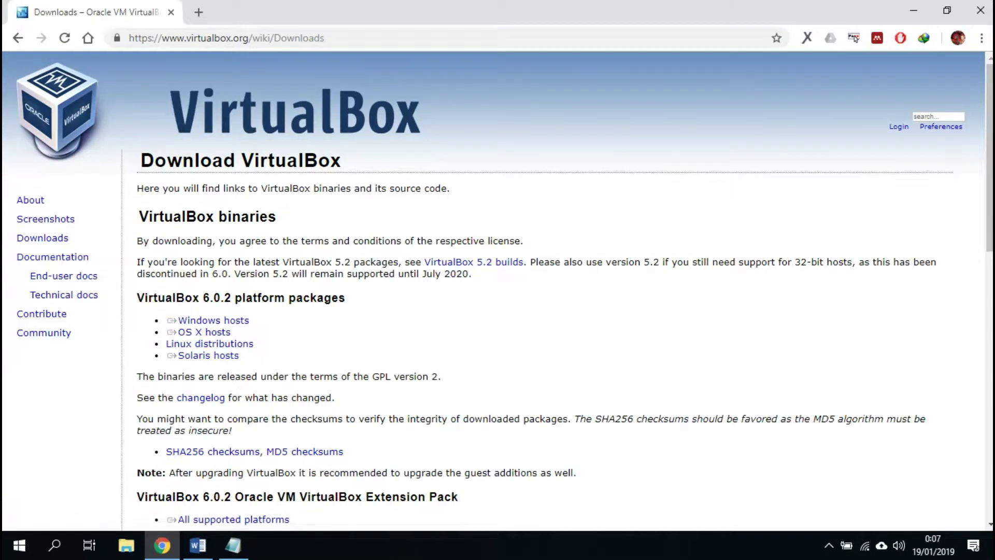
drag(166, 320, 250, 320)
click(209, 344)
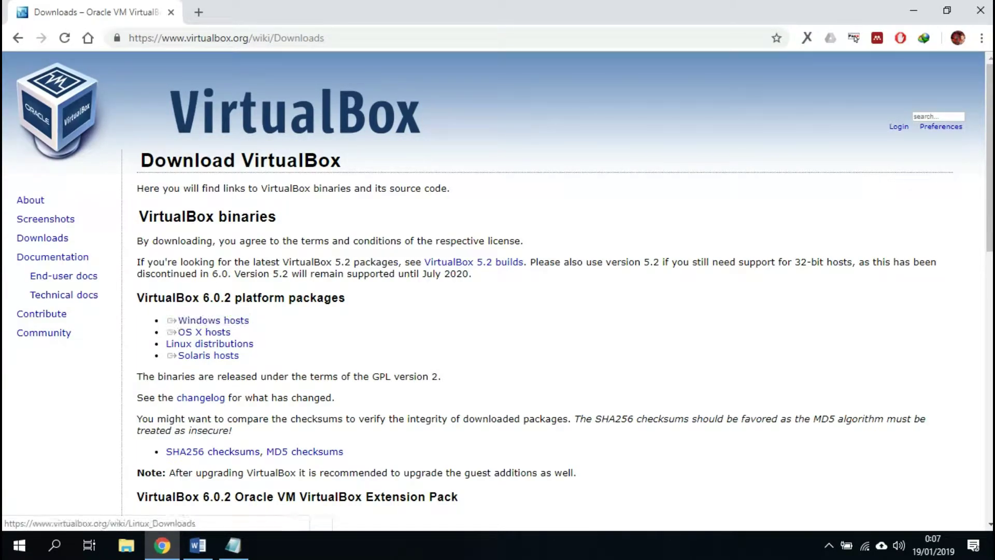
Add the indented note "- untuk windows bisa memilih windows host" under item 1 of the Notepad list
click(233, 544)
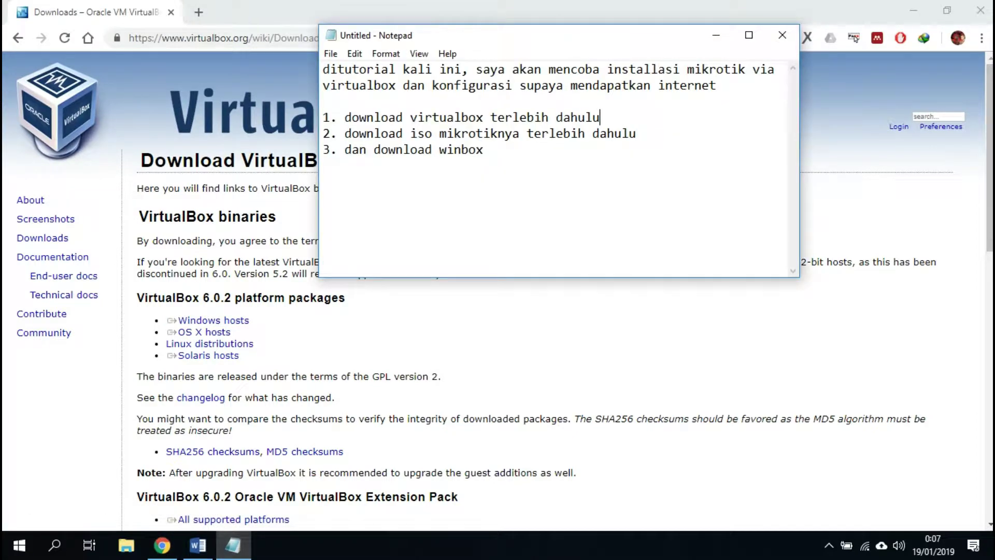
key(Return)
text(- untuk wi)
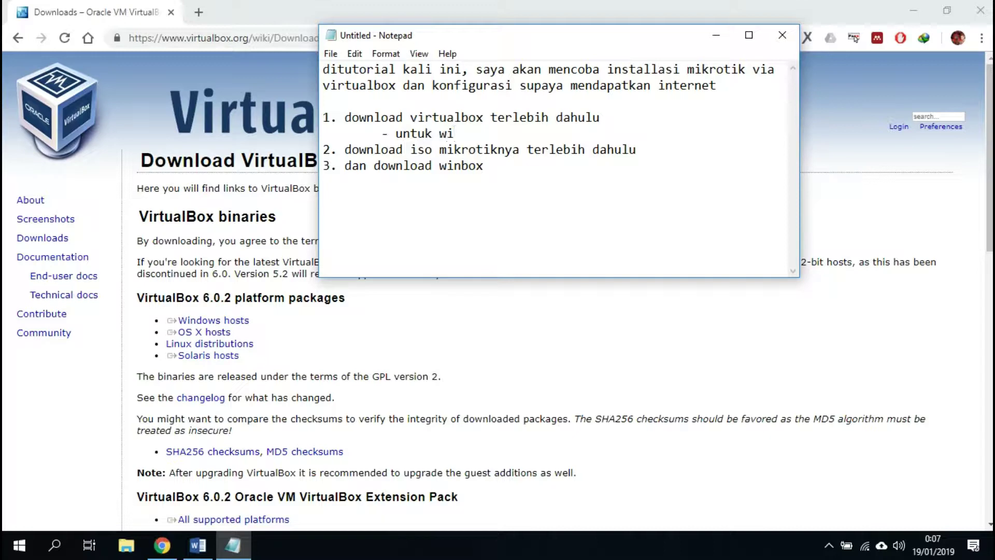
text(ndows bisa memilih w)
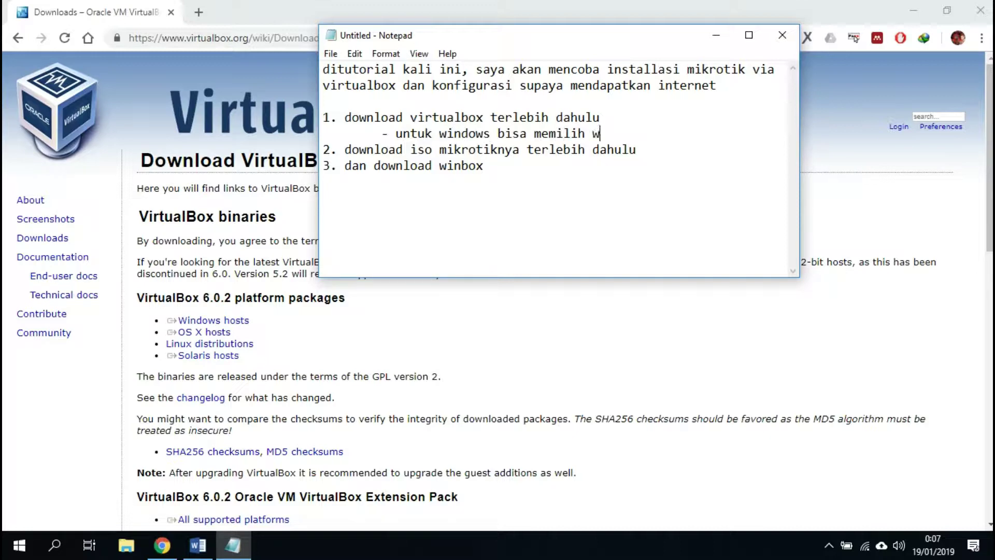
text(indows hos)
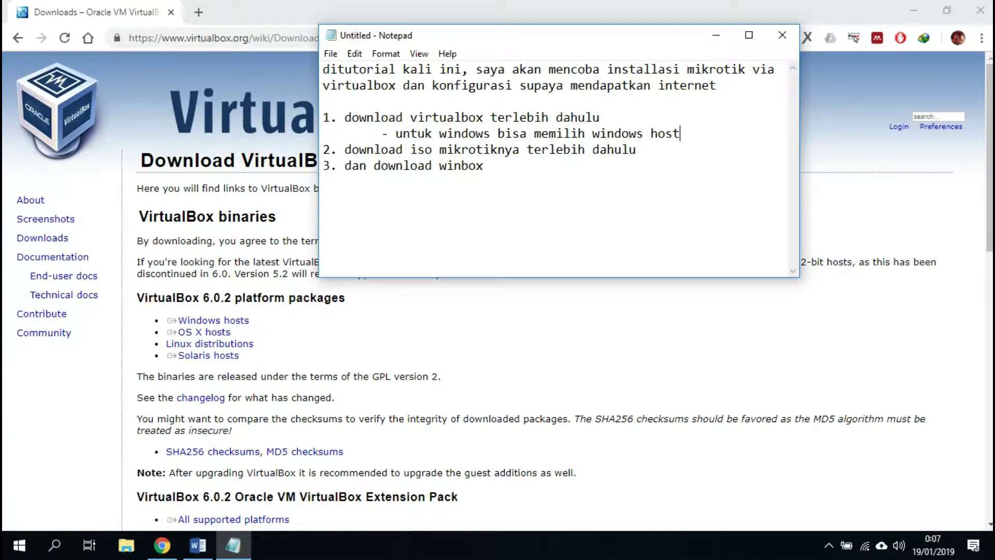
text(t)
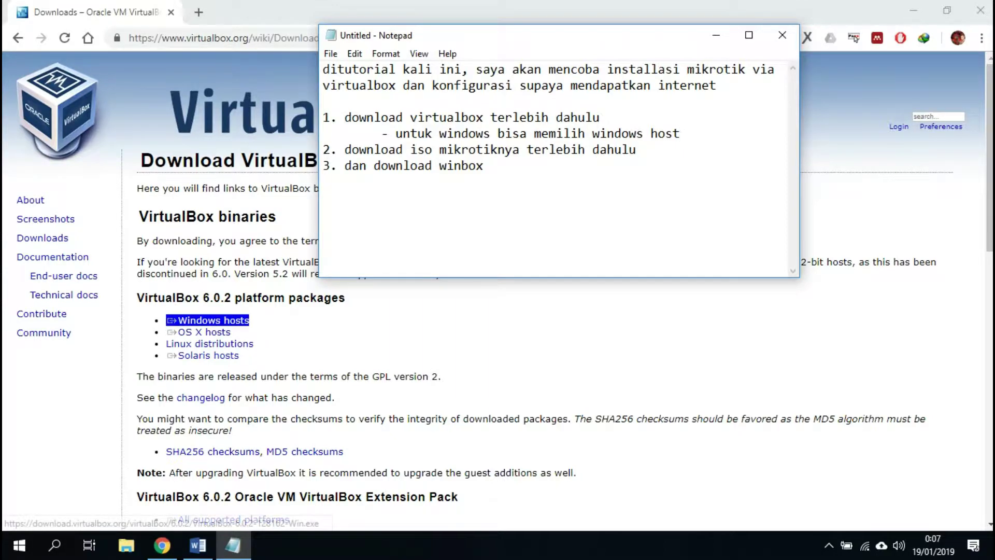
Request the VirtualBox 6.0.2 Windows hosts download, cancel it, and return to the Notepad list
click(213, 319)
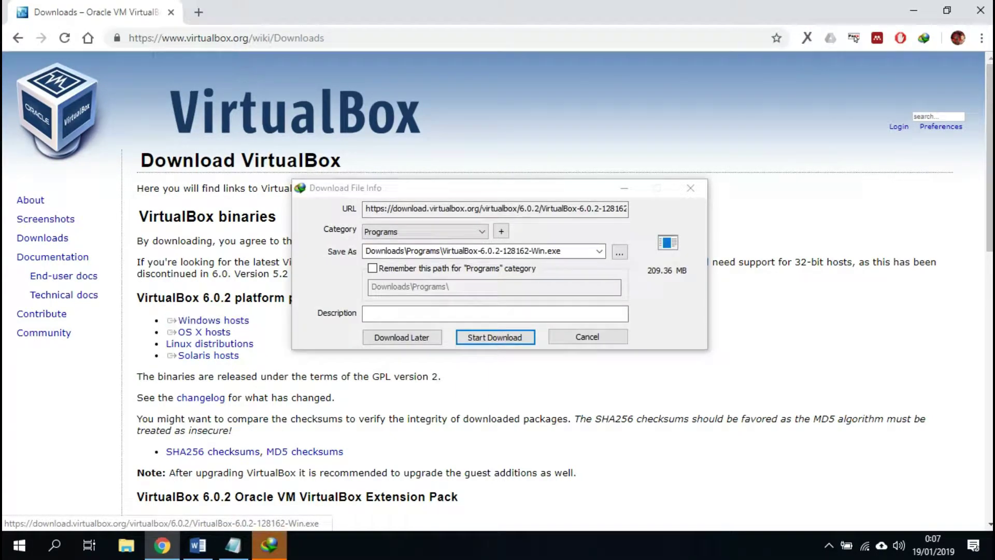
click(587, 337)
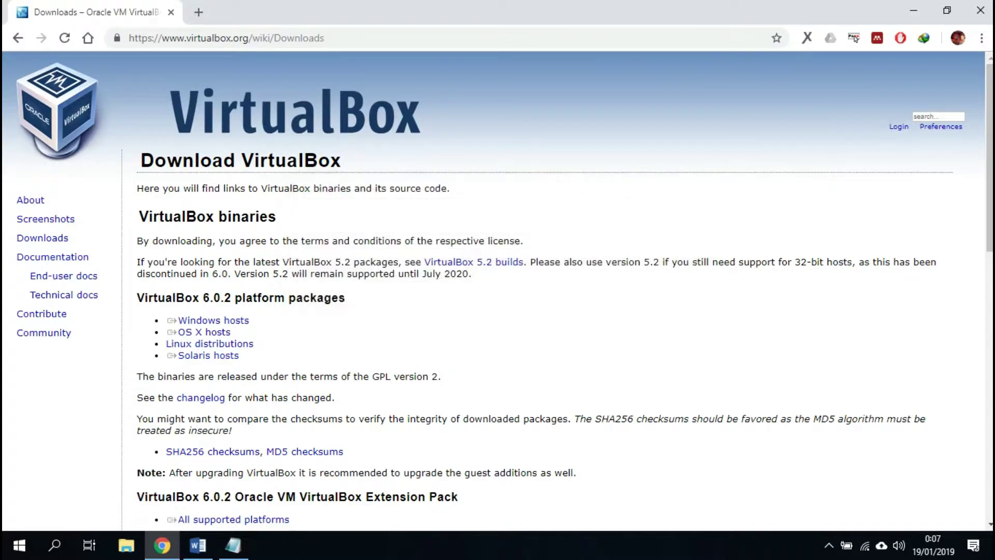
click(232, 545)
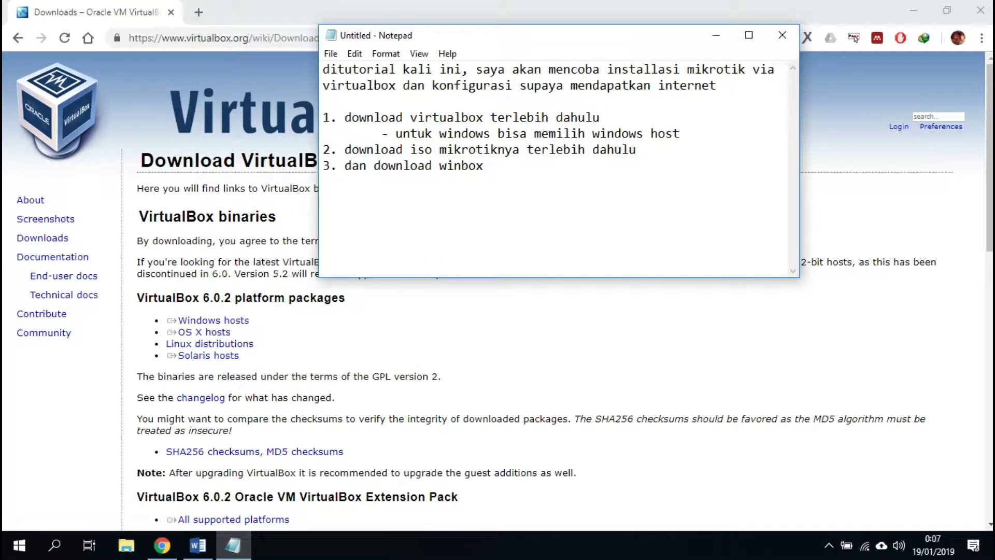
Search the web in Chrome for iso mikrotik, open the mikrotik-6.33.iso download page, and cancel the duplicate download
click(218, 38)
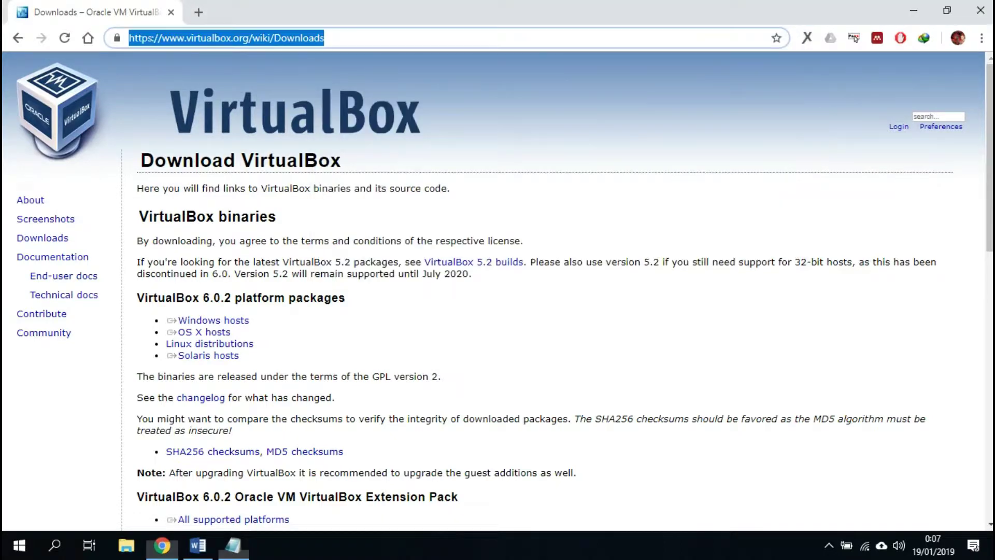
text(iso mikt)
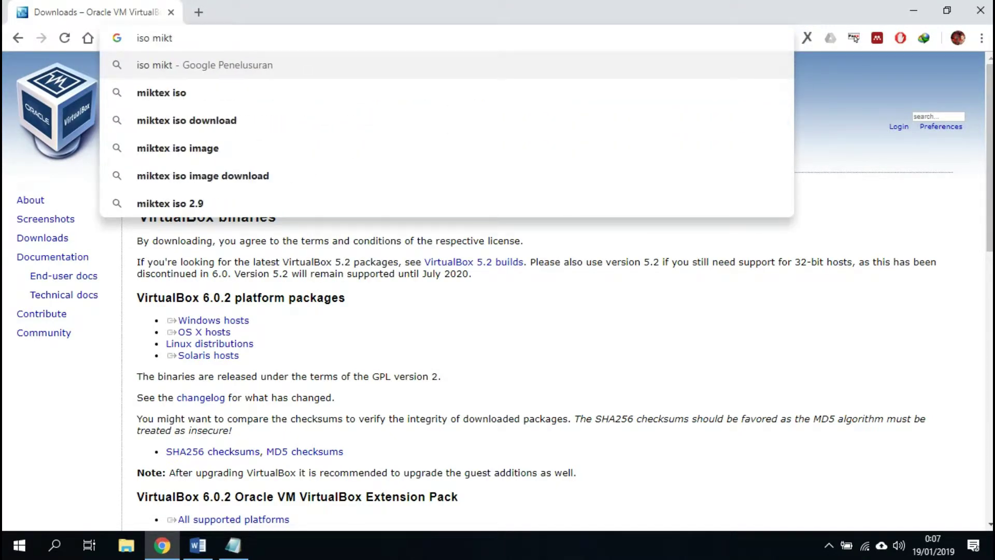
text(rotik)
key(Return)
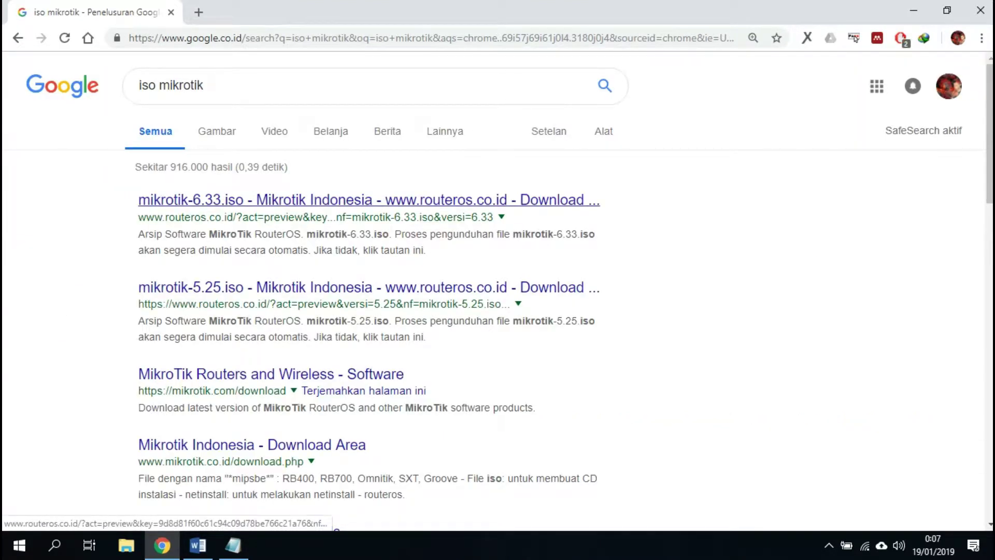
click(369, 200)
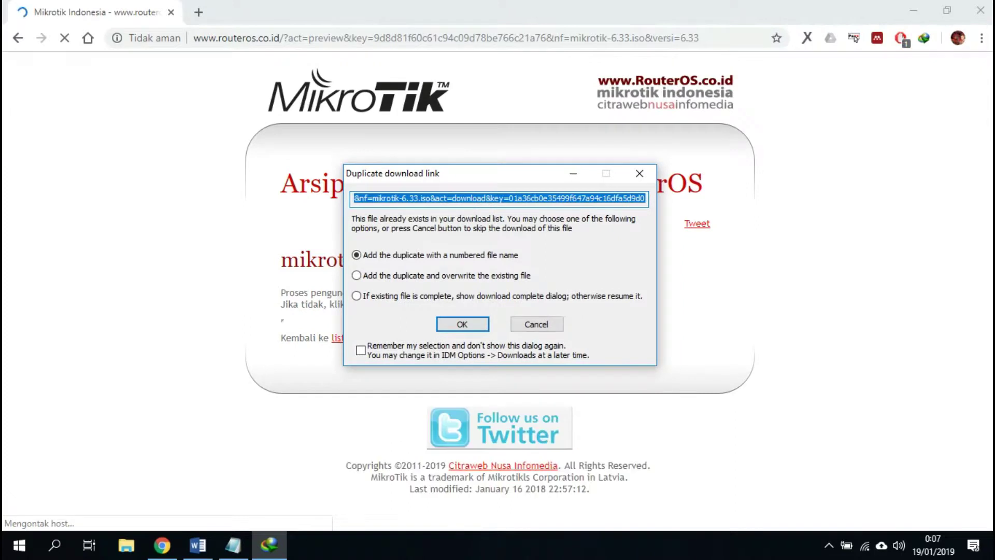
click(524, 324)
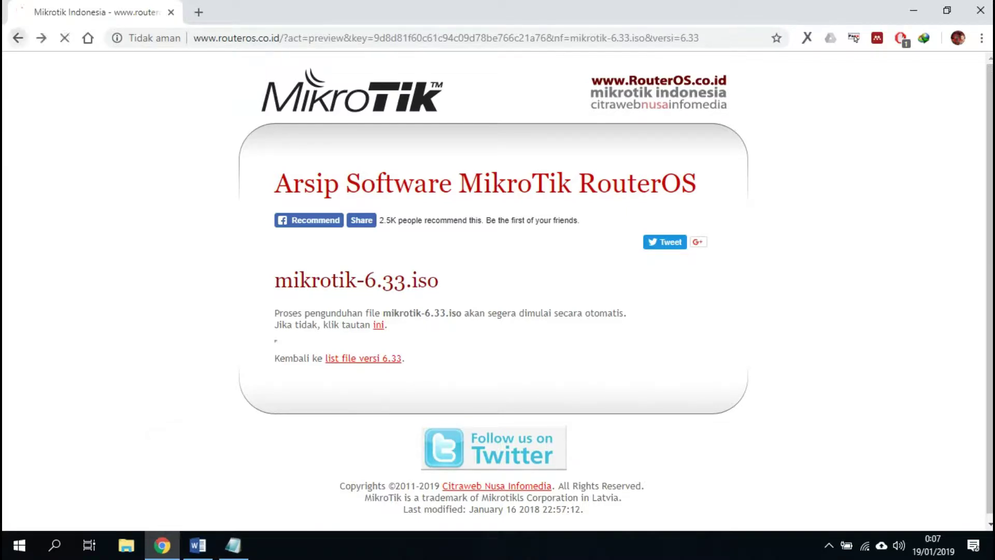
Return to the search results, search for winbox, and open the Mikrotik Indonesia Download Area page
key(alt+Left)
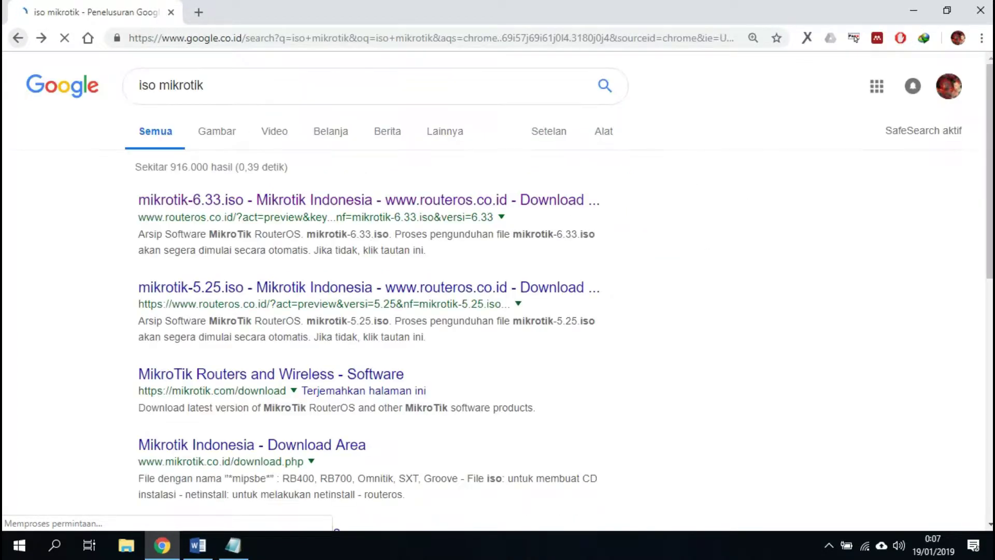
double_click(181, 85)
click(181, 85)
text(wi)
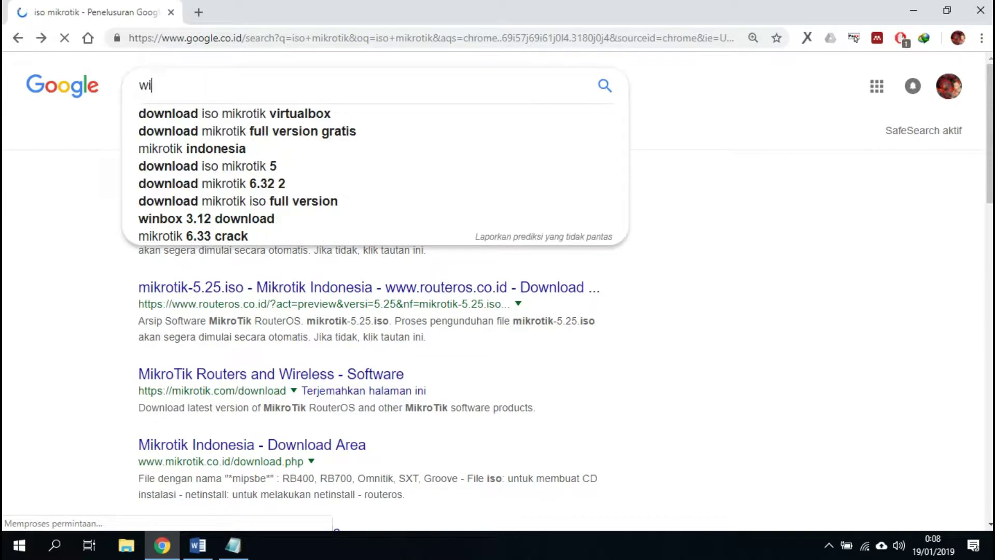
text(nbox)
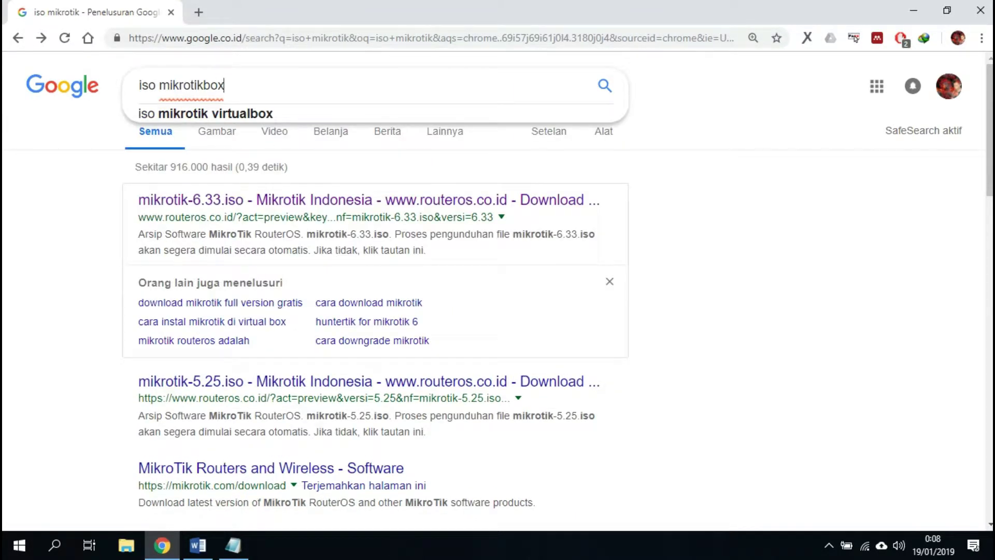
key(ctrl+a)
text(winbox)
key(Return)
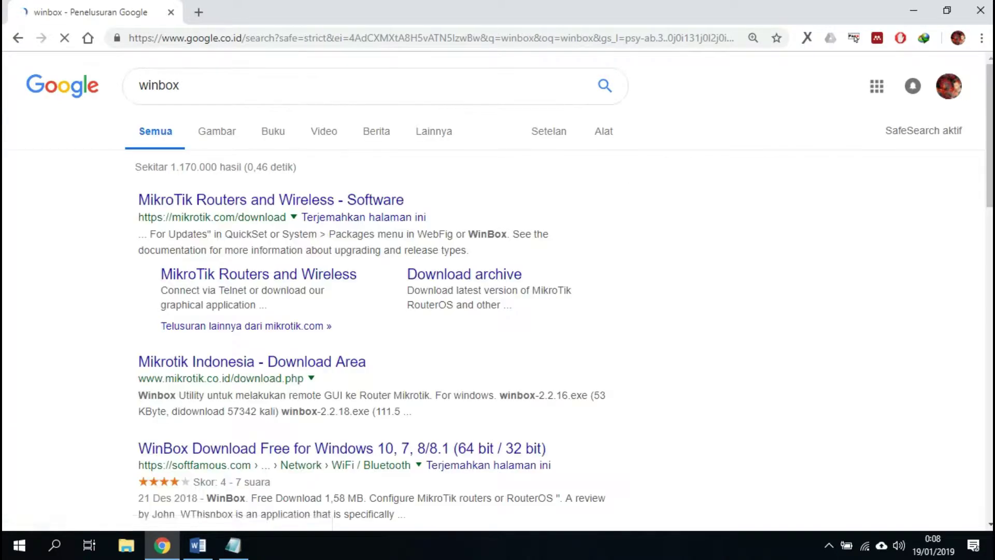
scroll(497, 291, down, 2)
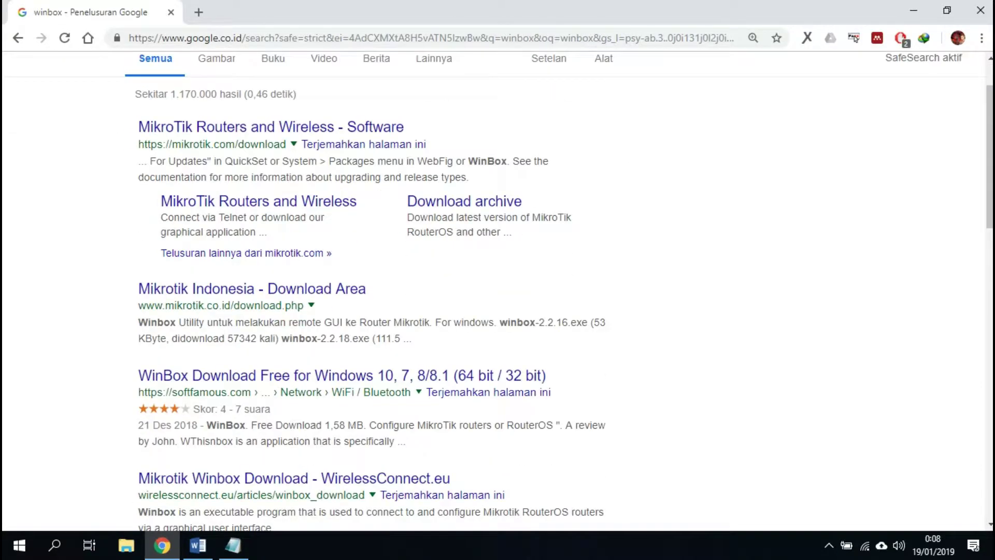
click(252, 289)
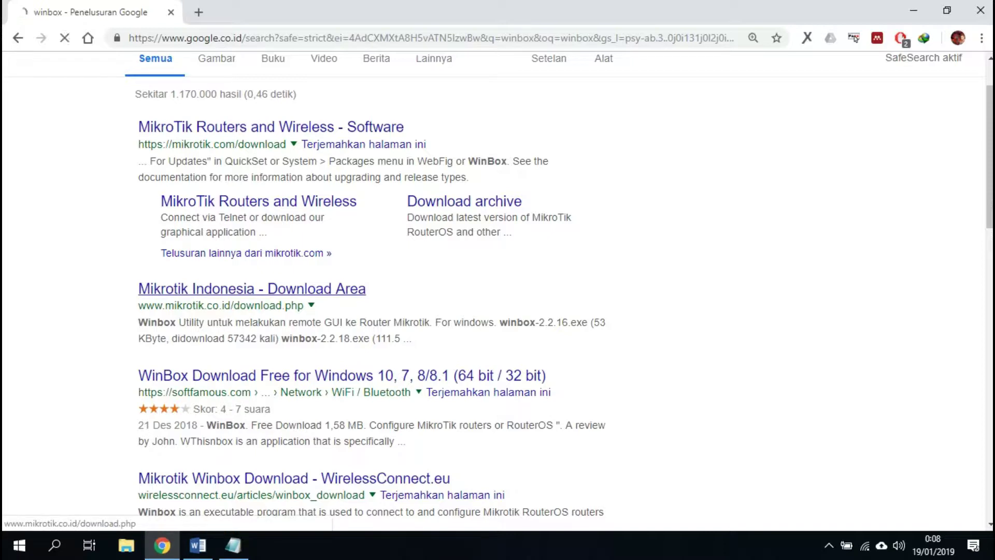
Request the winbox-2.2.18.exe download under Mikrotik Utility and cancel it
scroll(498, 290, down, 7)
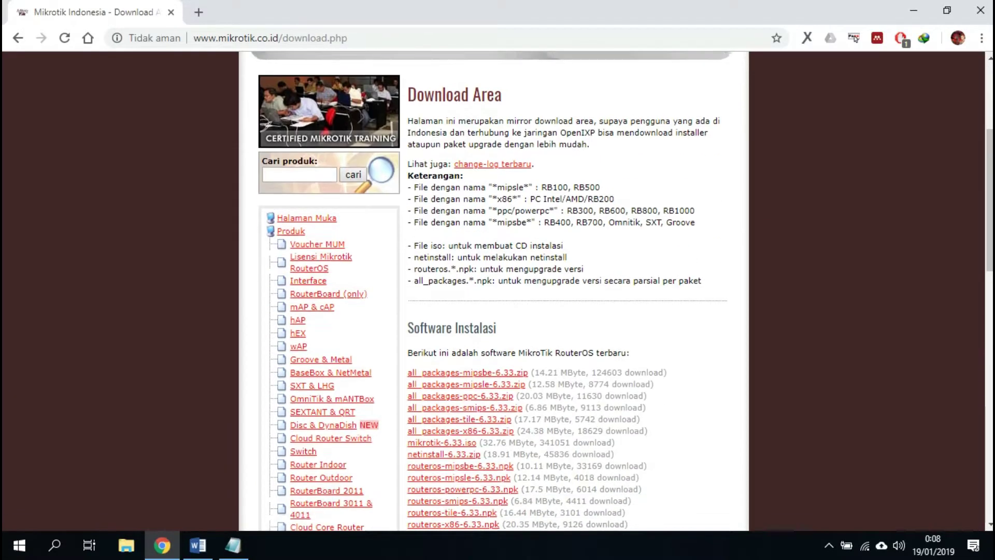
scroll(498, 290, down, 3)
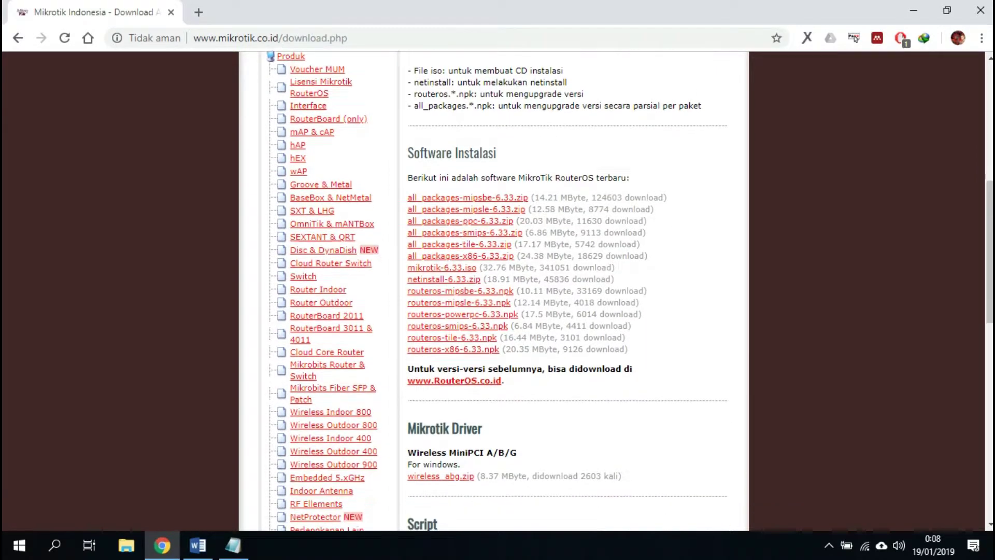
scroll(498, 291, up, 1)
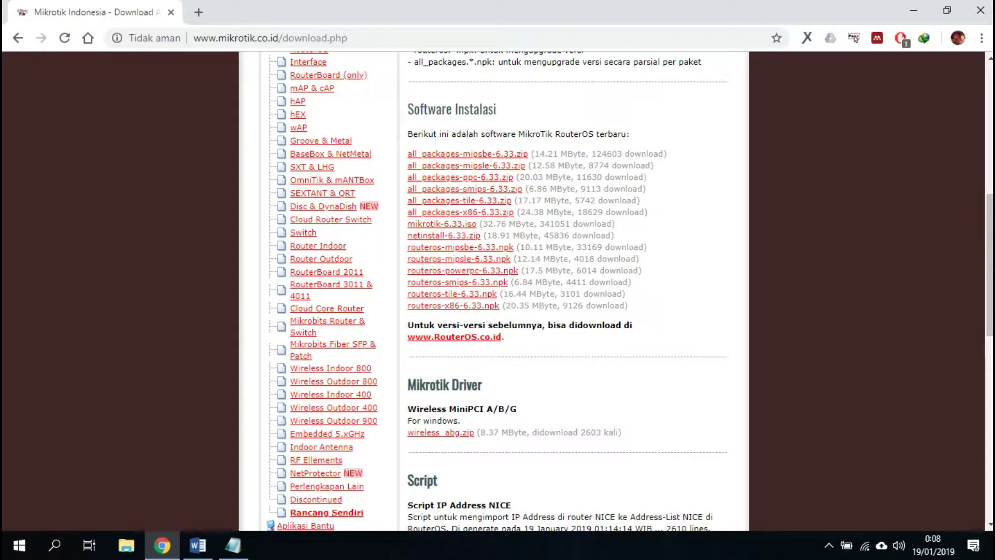
scroll(497, 290, down, 2)
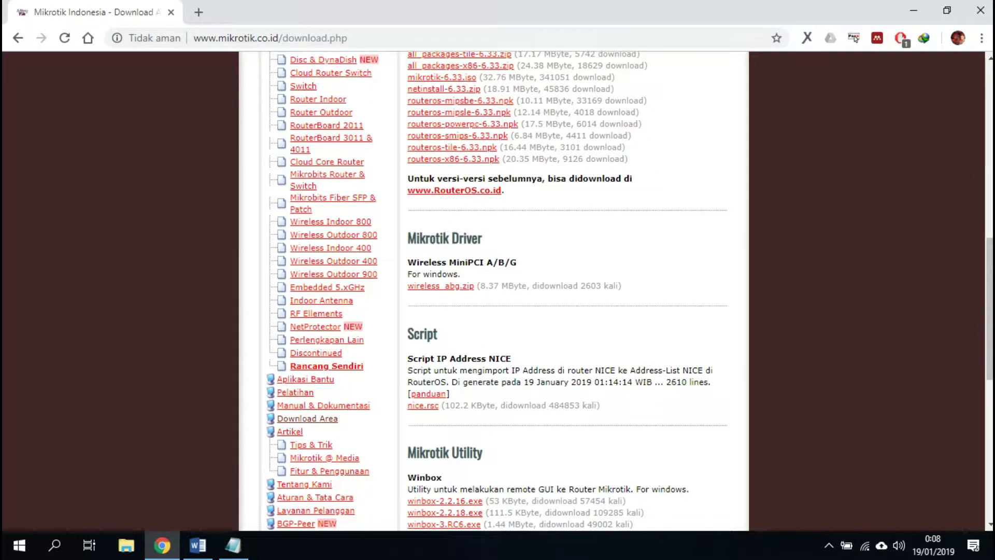
scroll(498, 290, down, 4)
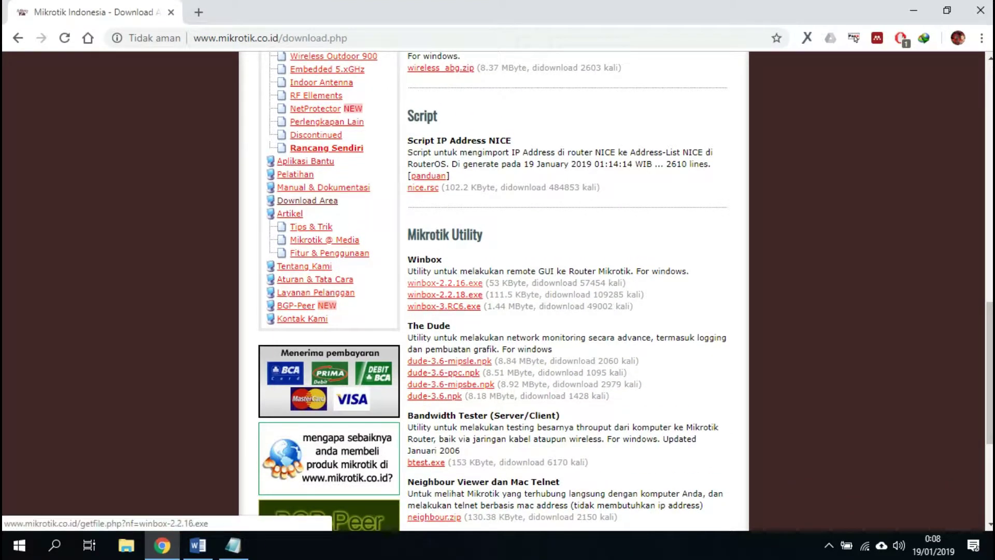
click(445, 294)
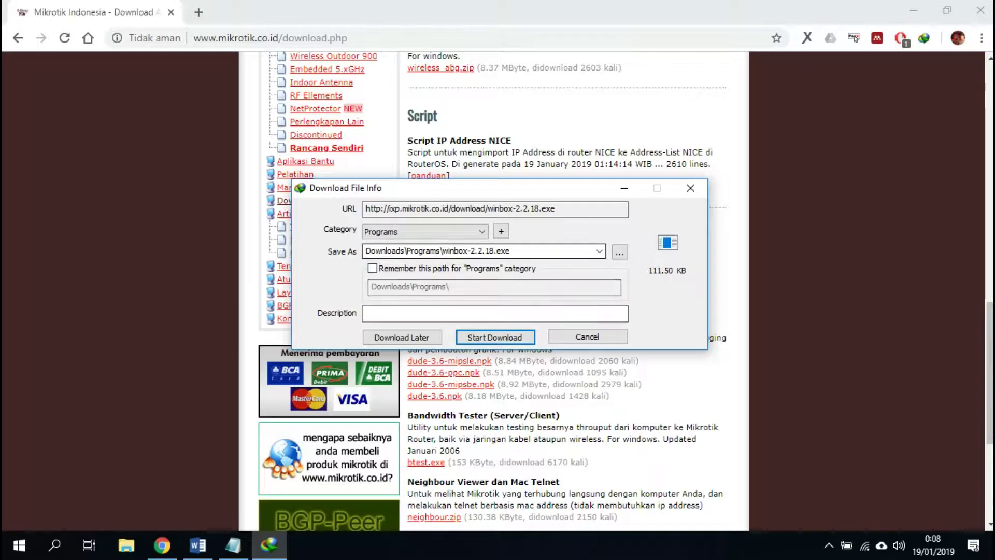
click(588, 337)
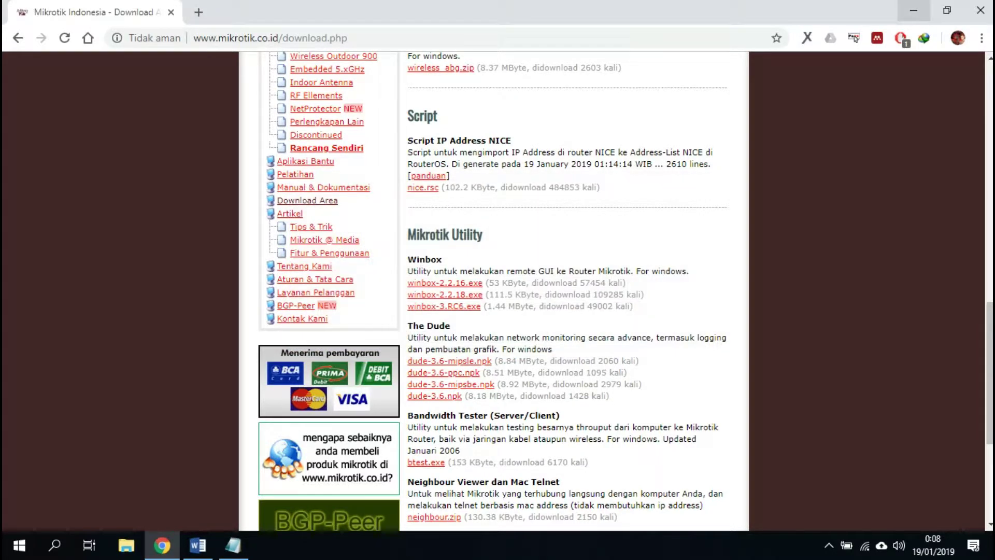
Find and launch Oracle VM VirtualBox and dismiss its new-version notice
click(54, 544)
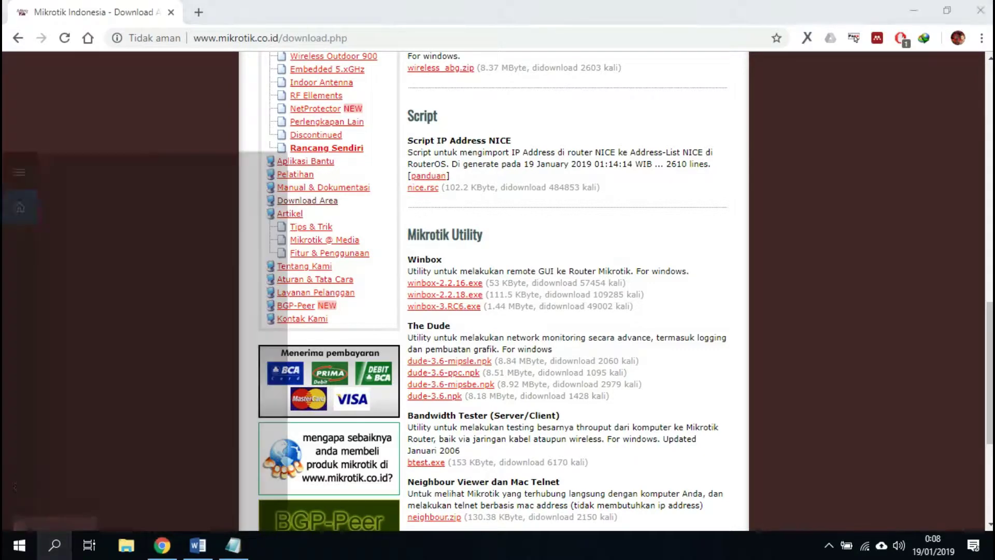
text(virtual)
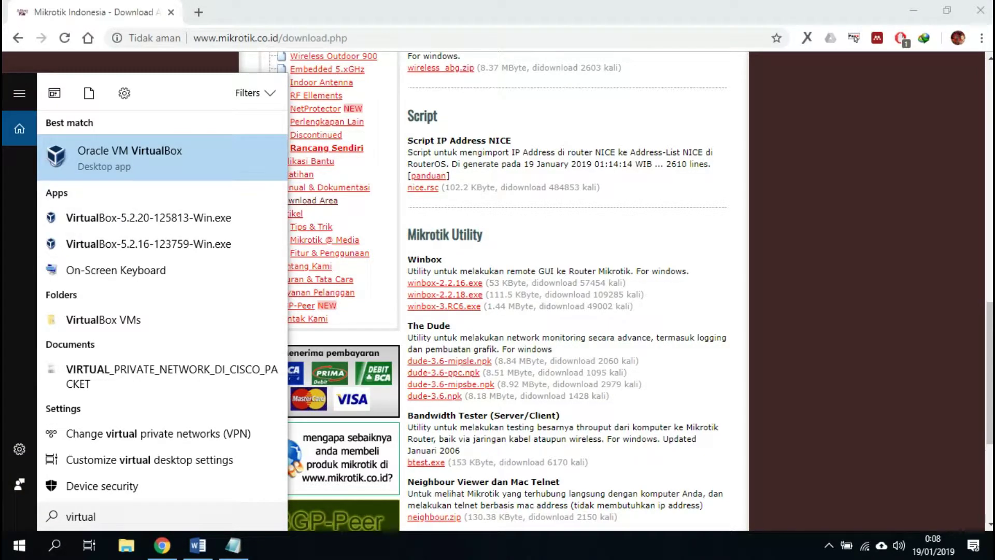
key(Return)
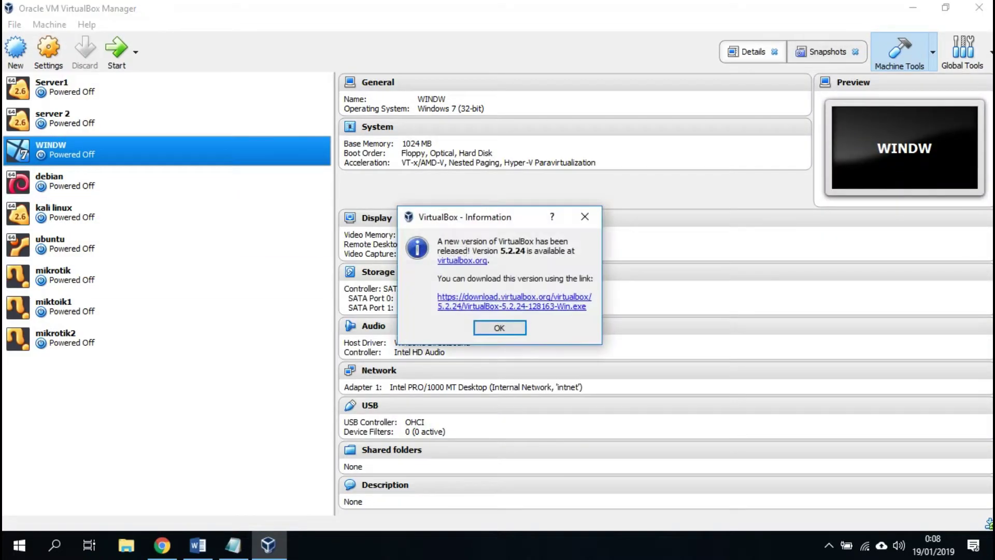
click(499, 327)
Switch to Notepad and delete the numbered download list and the introduction, leaving the note empty
click(233, 544)
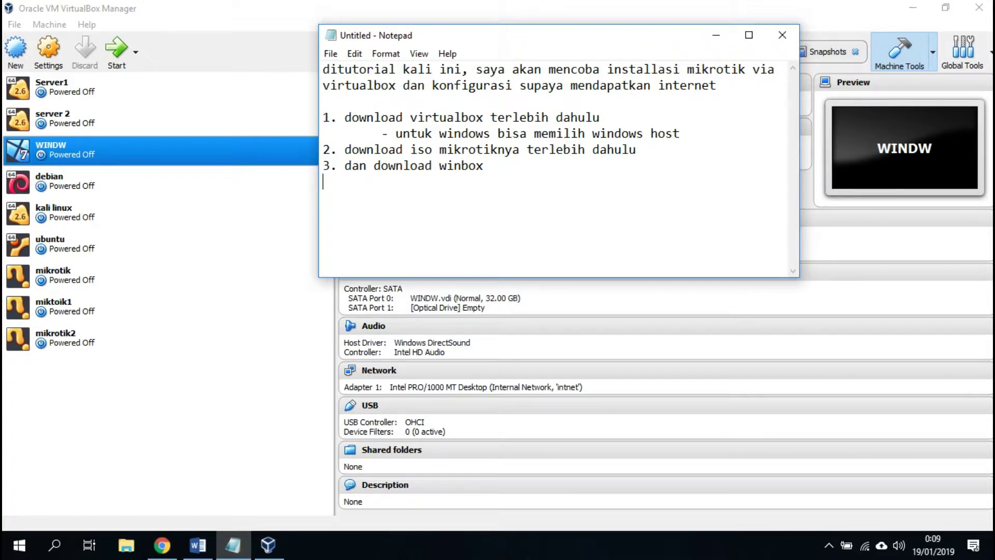
key(shift+Up)
key(shift+Up)
key(shift+Up)
key(shift+Up)
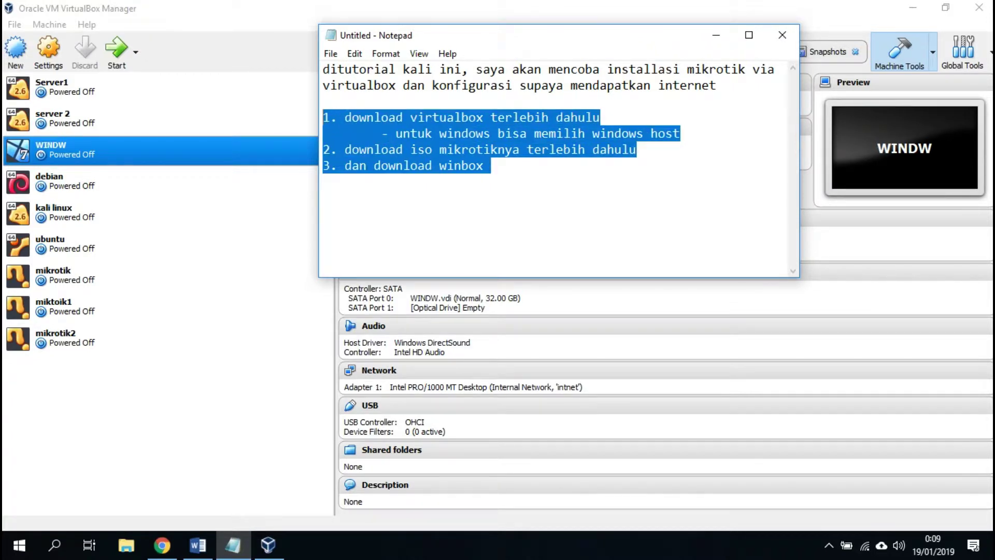
key(BackSpace)
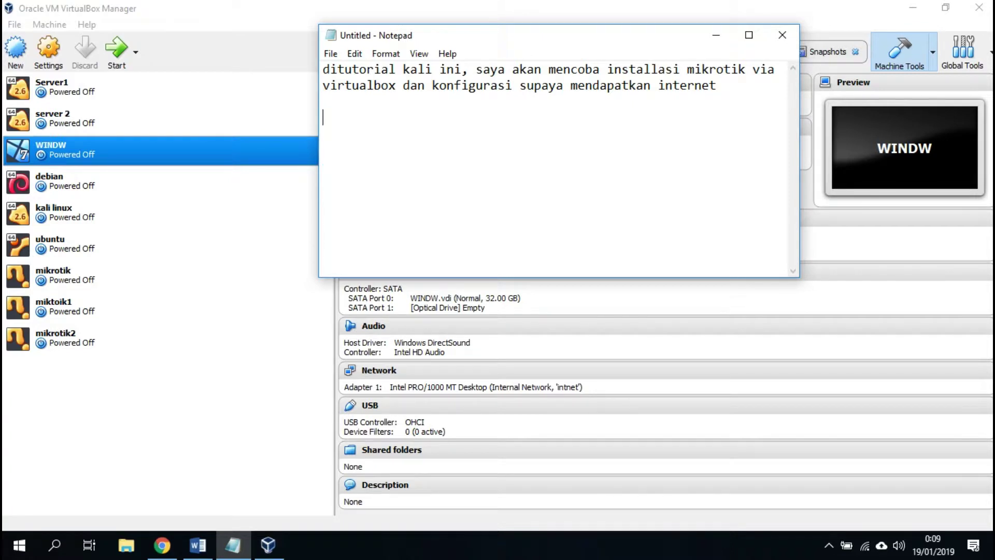
key(ctrl+a)
key(BackSpace)
Write in the note: "disini saya akan mengkonfigurasikan virtualbox terlebih dahulu, supaya jaringan internet yang sudah ada di laptop saya bisa saya share ke virtualbox"
text(disini saya a)
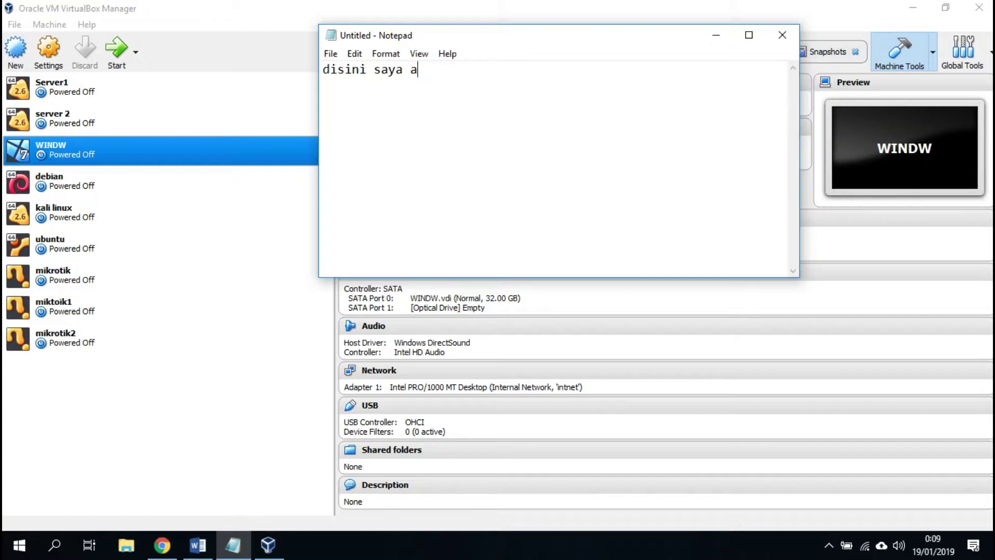
text(kan mengkonfigura)
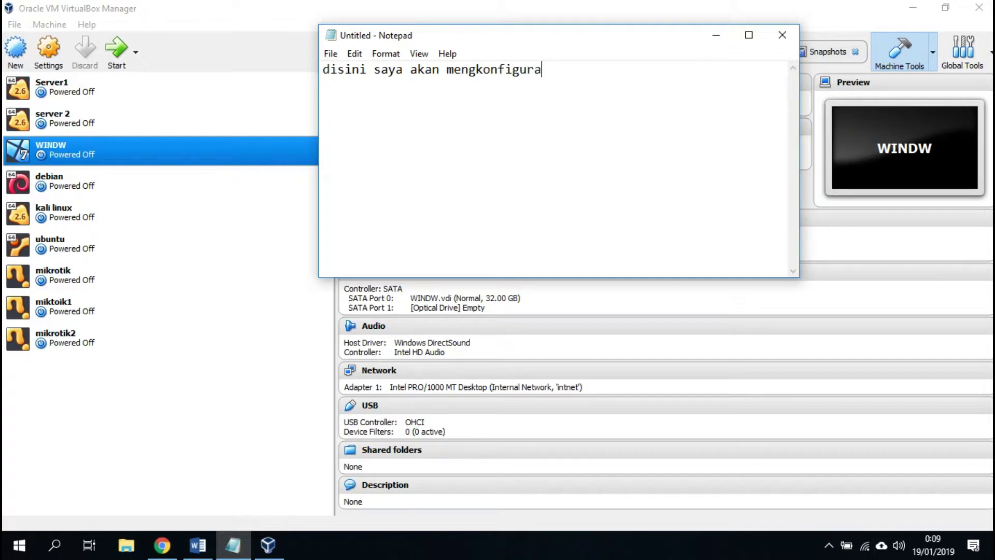
text(sikan virtualbox terlebih d)
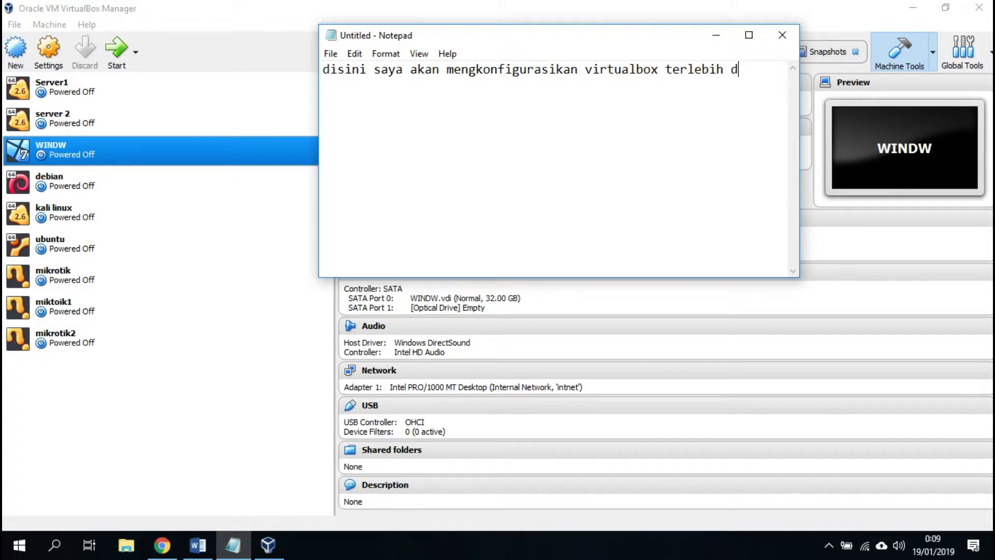
text(ahulu, susp)
key(BackSpace)
key(BackSpace)
text(paya jaringan internet yang su)
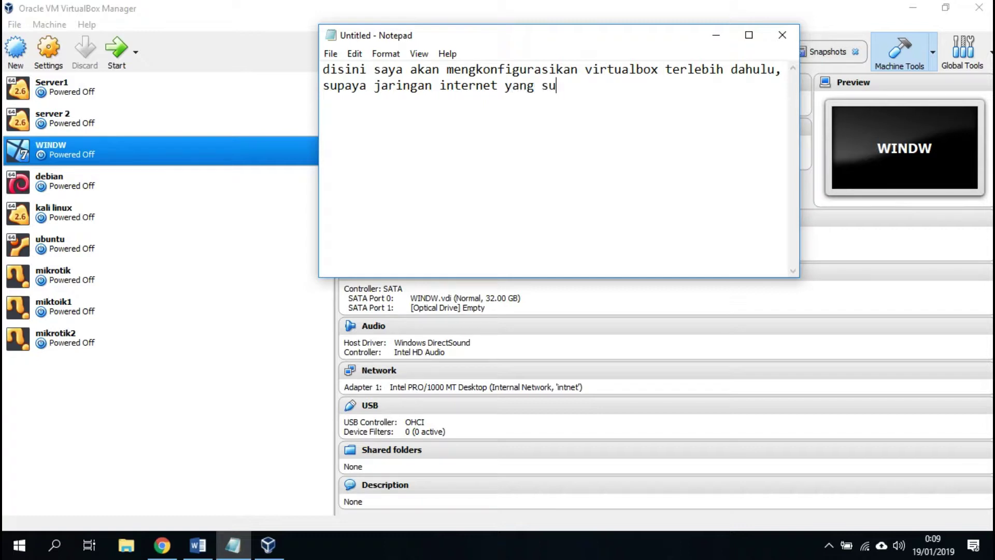
text(dah di)
key(BackSpace)
key(BackSpace)
text(ada di laptop saya bisa saya sha)
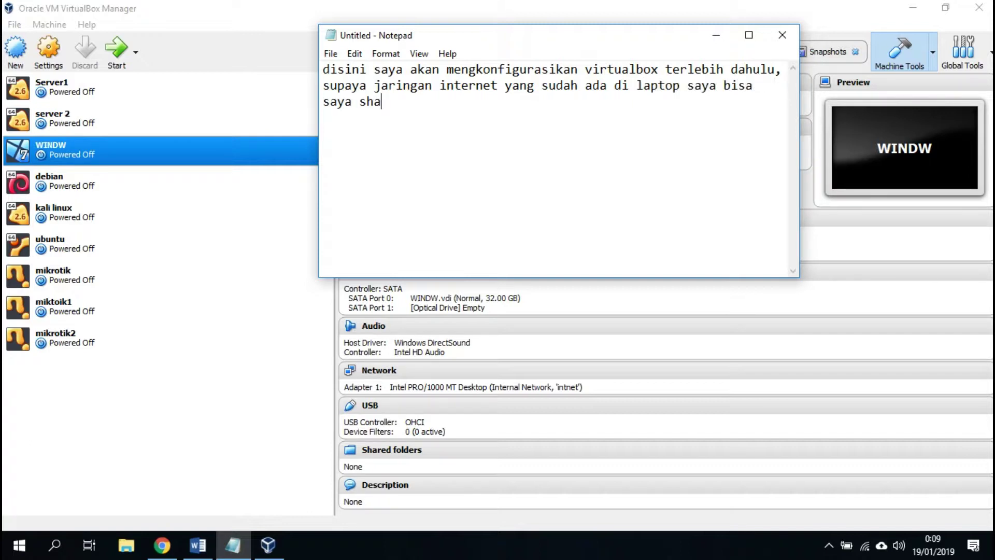
text(re ke virtualbox)
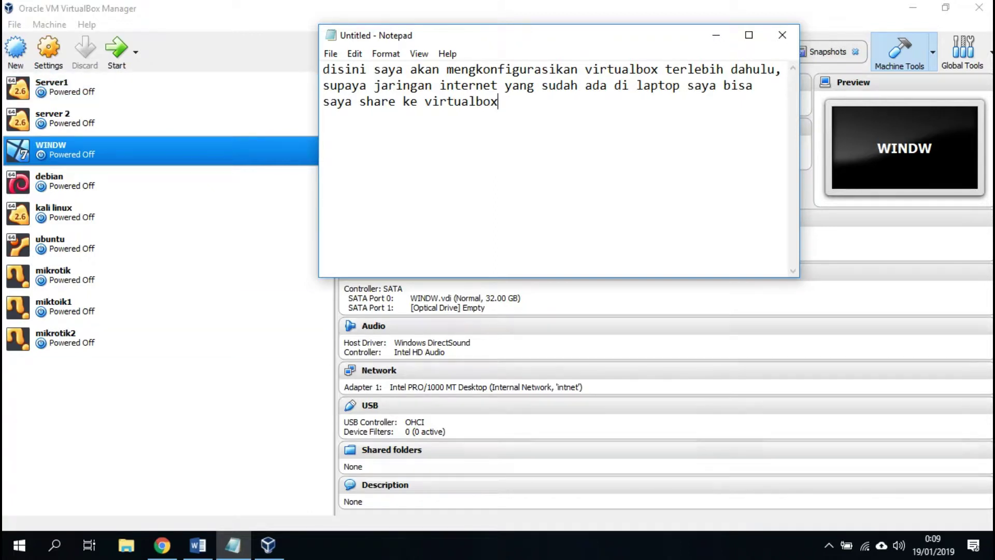
Open the Windows Control Panel and go through Network and Sharing Center to the network adapter settings
click(54, 544)
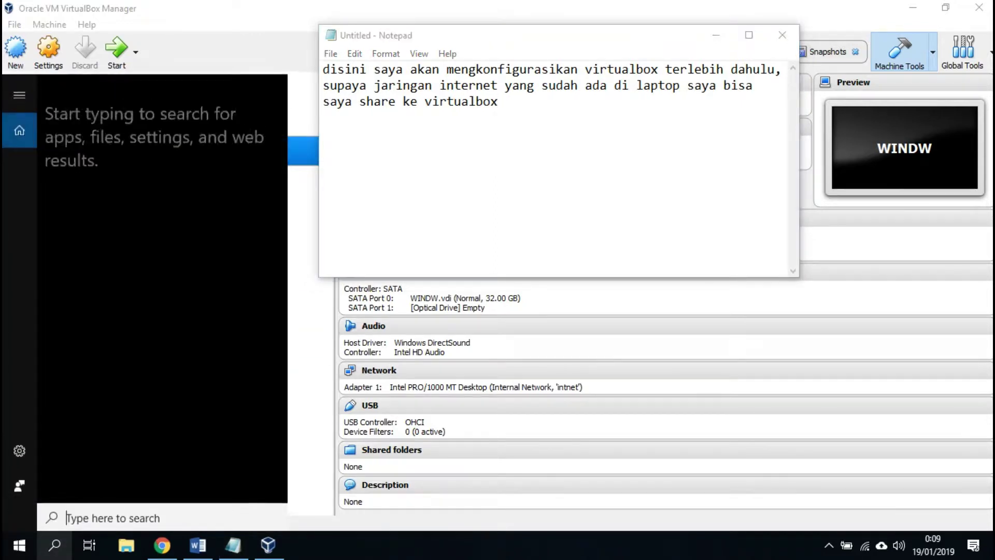
text(conto)
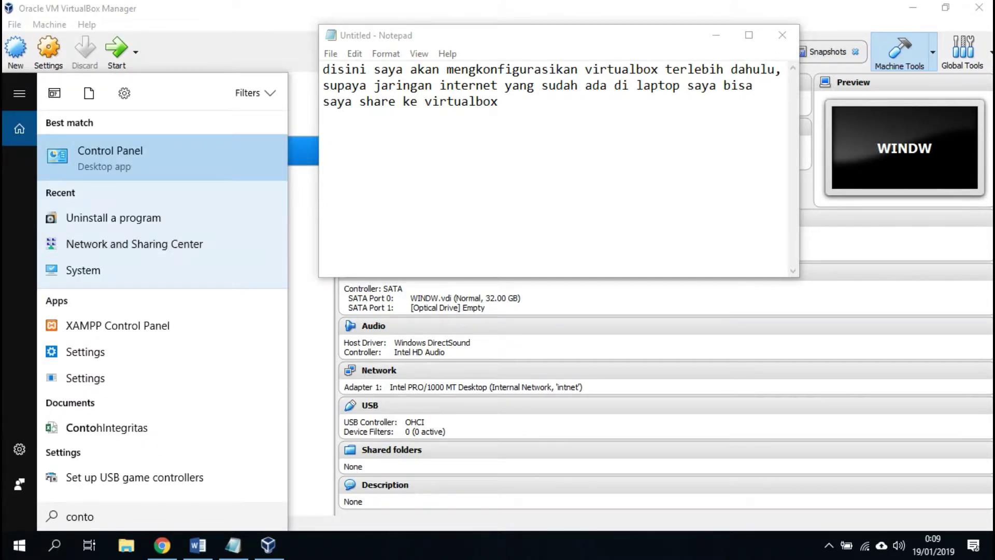
key(BackSpace)
text(rol)
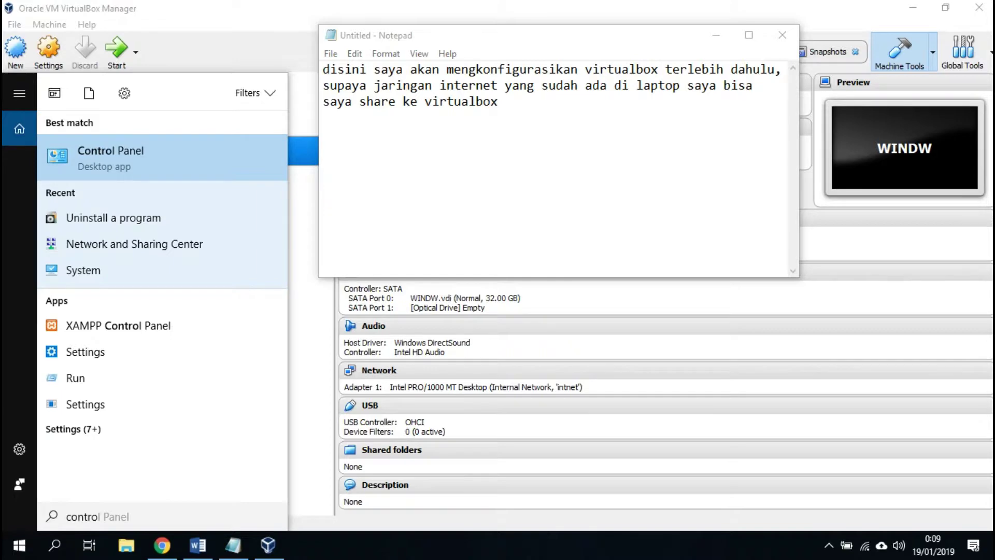
key(Return)
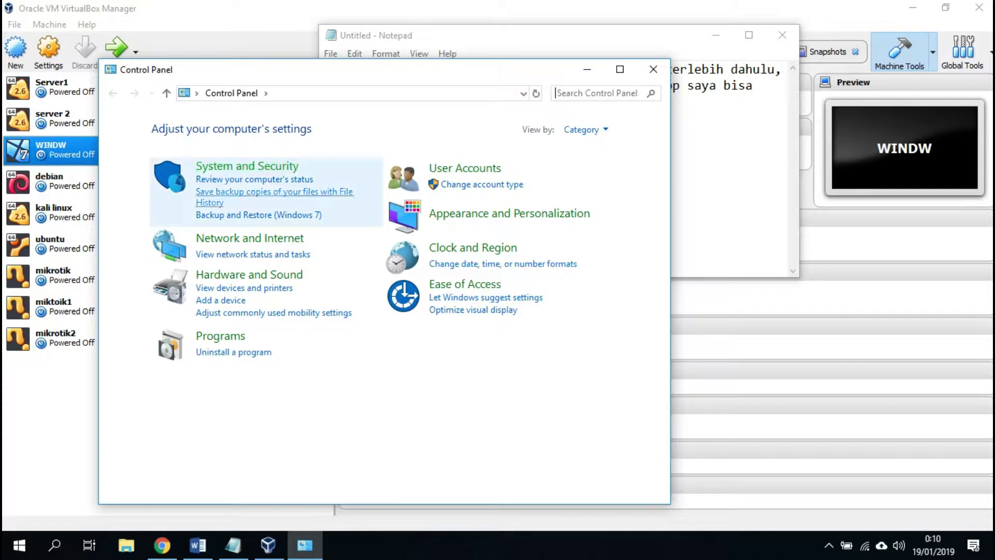
click(250, 237)
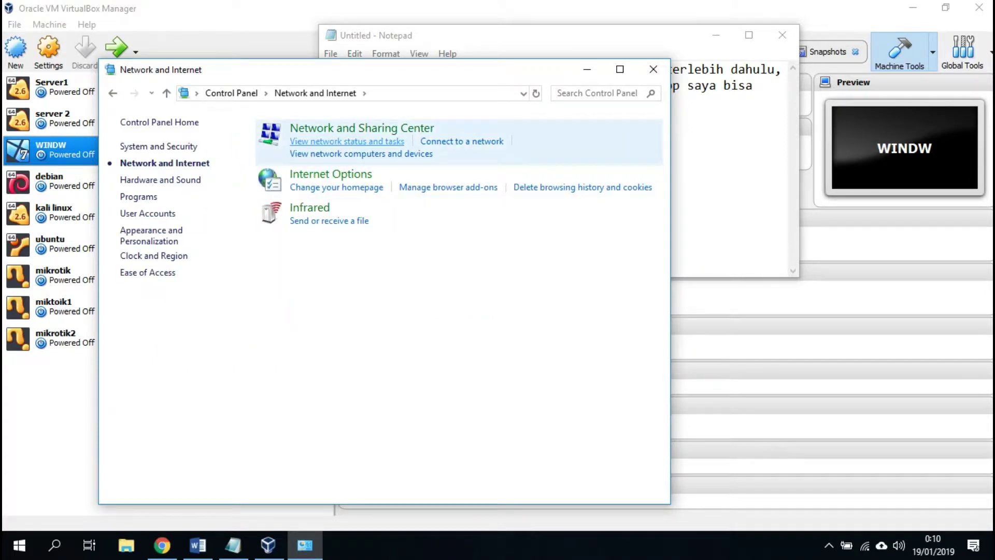
click(362, 128)
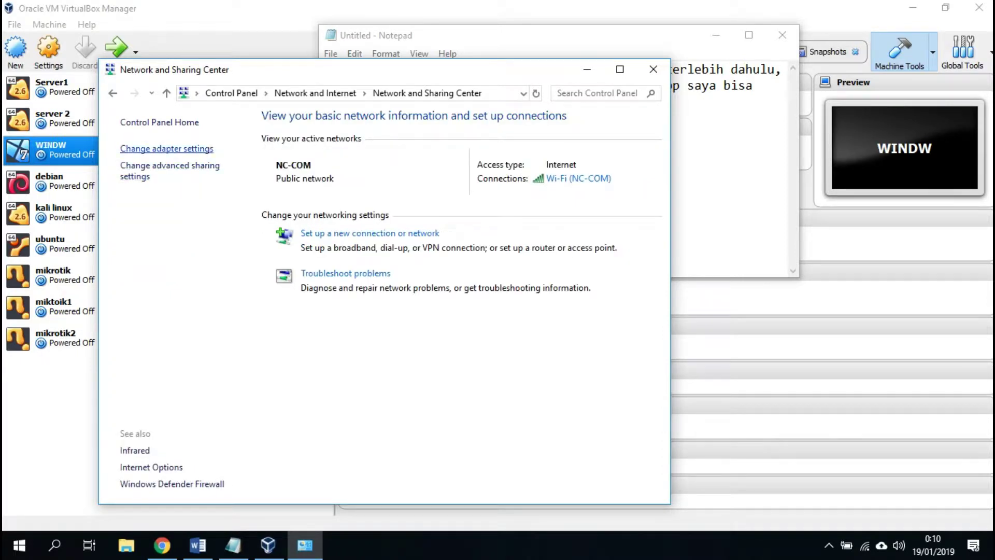
click(166, 148)
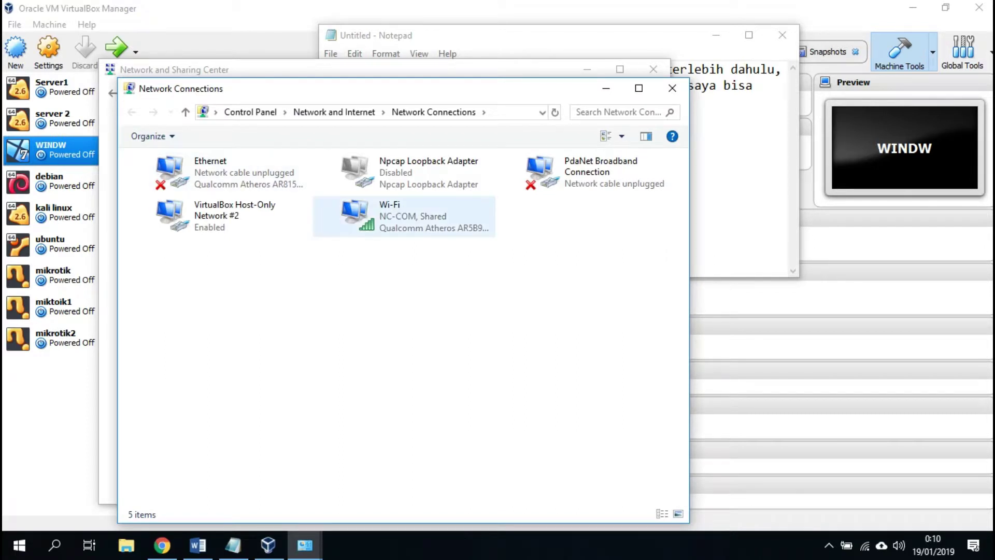
Turn off sharing of the computer's Internet connection with other network users in the Wi-Fi adapter's properties and apply it
double_click(394, 220)
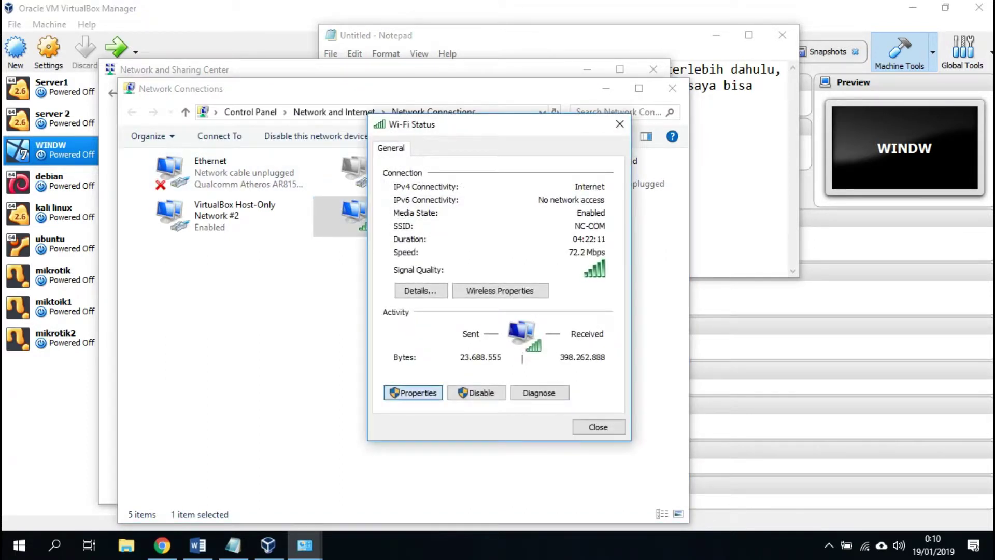
click(413, 392)
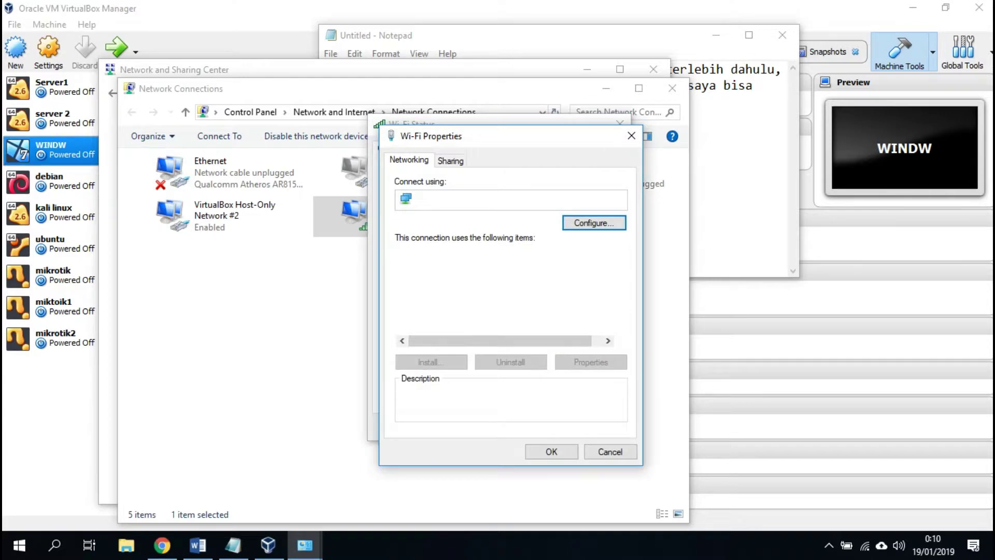
click(449, 160)
click(407, 203)
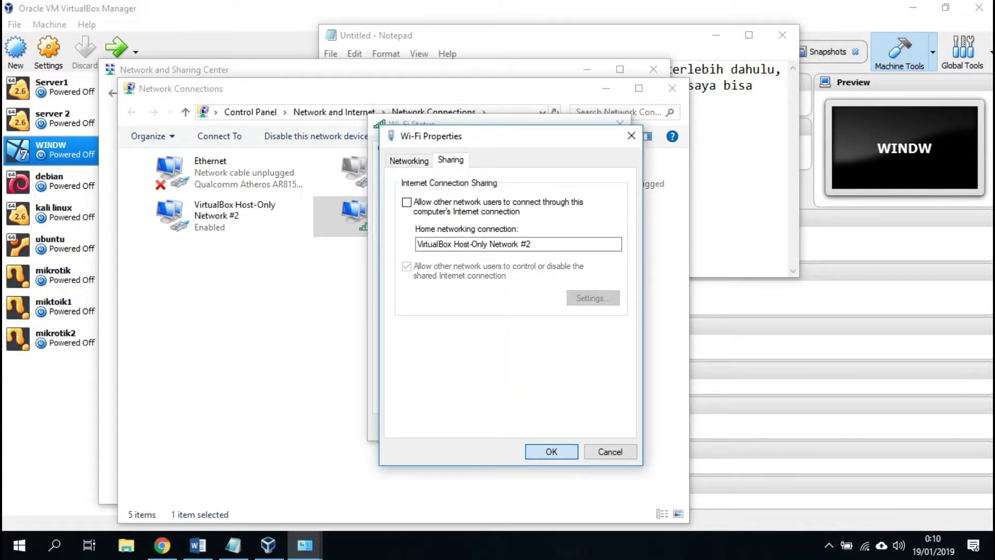
key(Return)
Return to Notepad and add the list item "1. buka control panel laptop" below the introduction
key(alt+Tab)
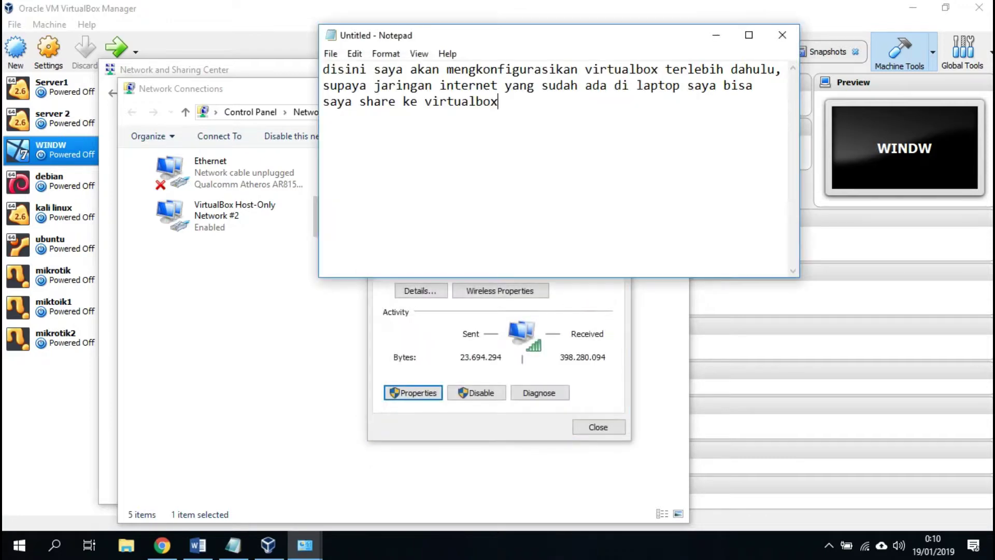
text(1.)
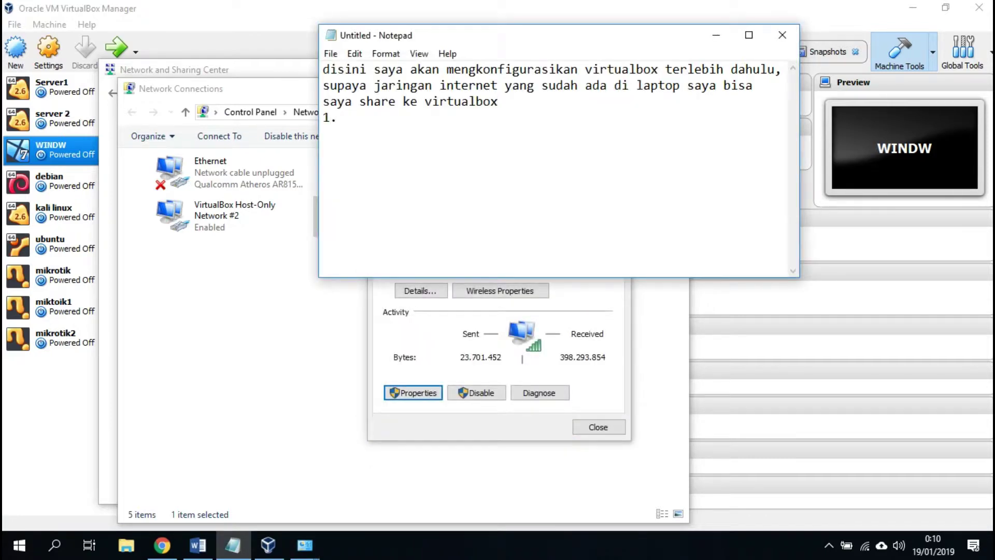
text( buka control)
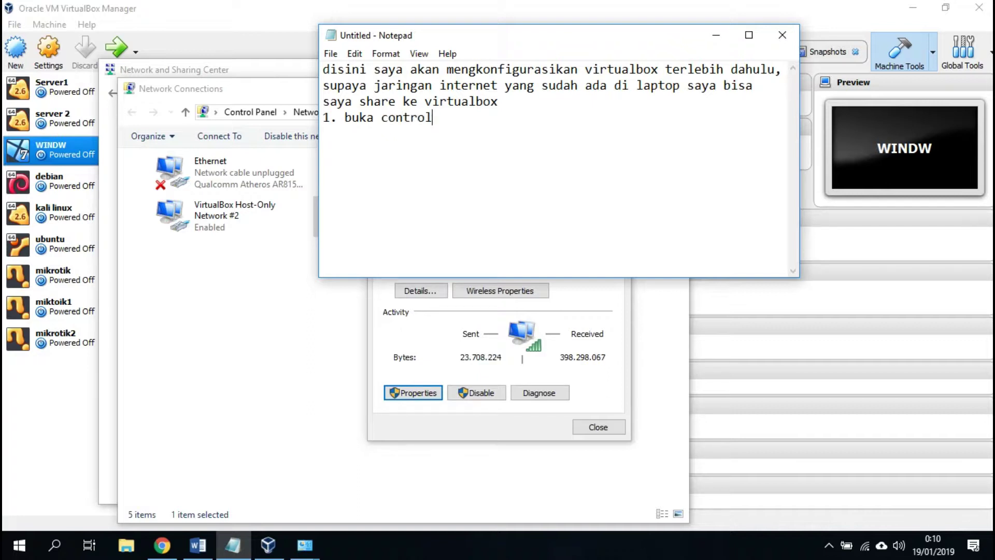
text( panel yang)
key(BackSpace)
key(BackSpace)
key(BackSpace)
key(BackSpace)
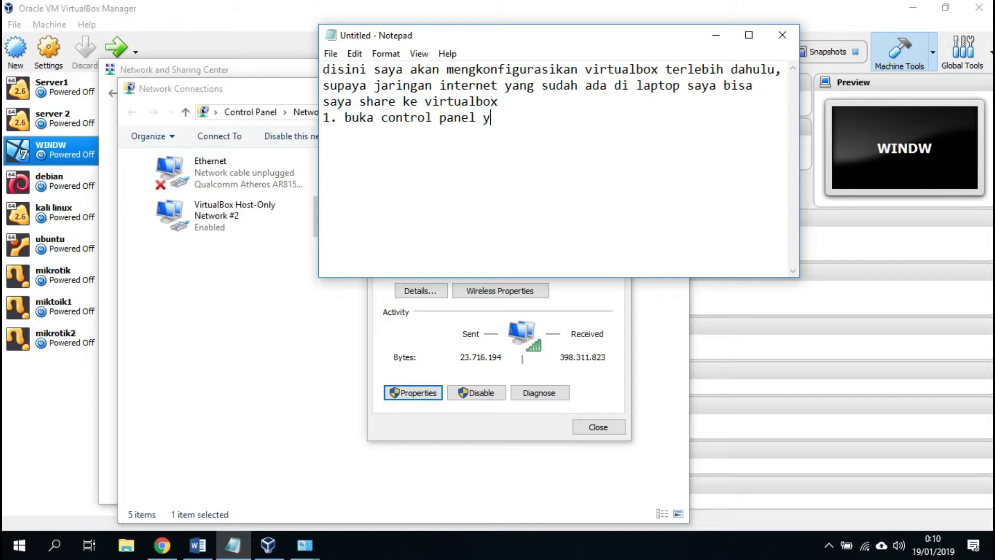
text(laptop)
key(Return)
Add the second list item "2.pilih change adapter setting" to the note
text(2.)
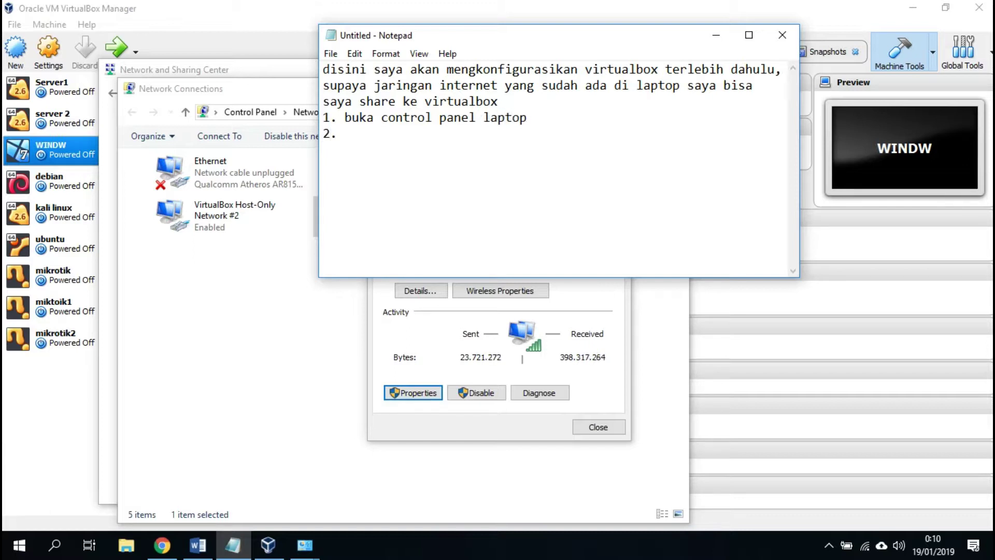
text(pilih chae)
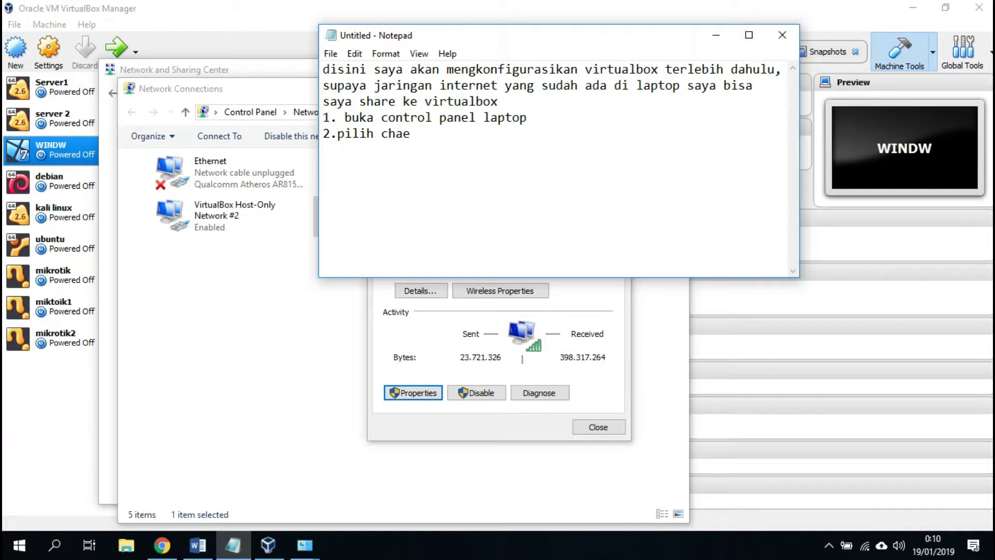
key(BackSpace)
text(nge adapa)
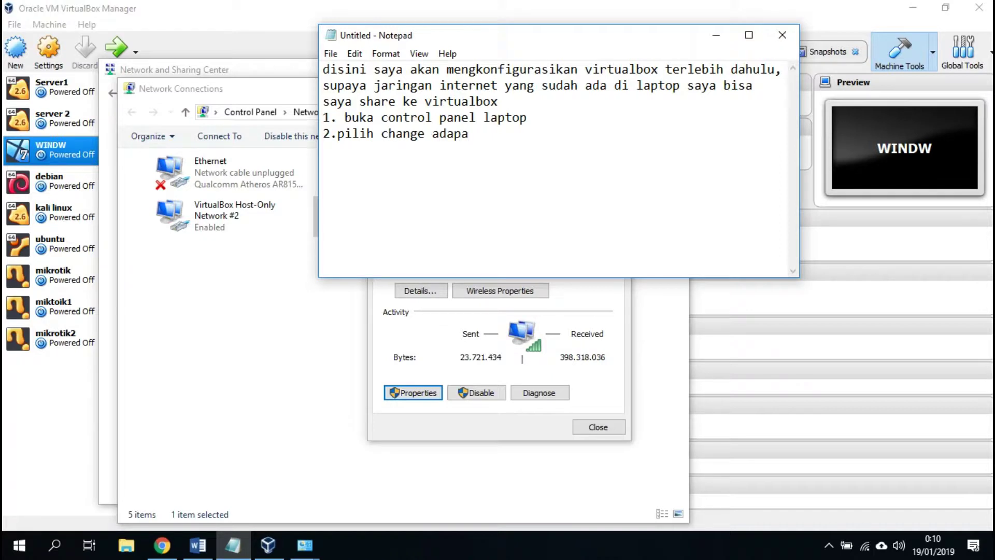
key(BackSpace)
text(ter setting)
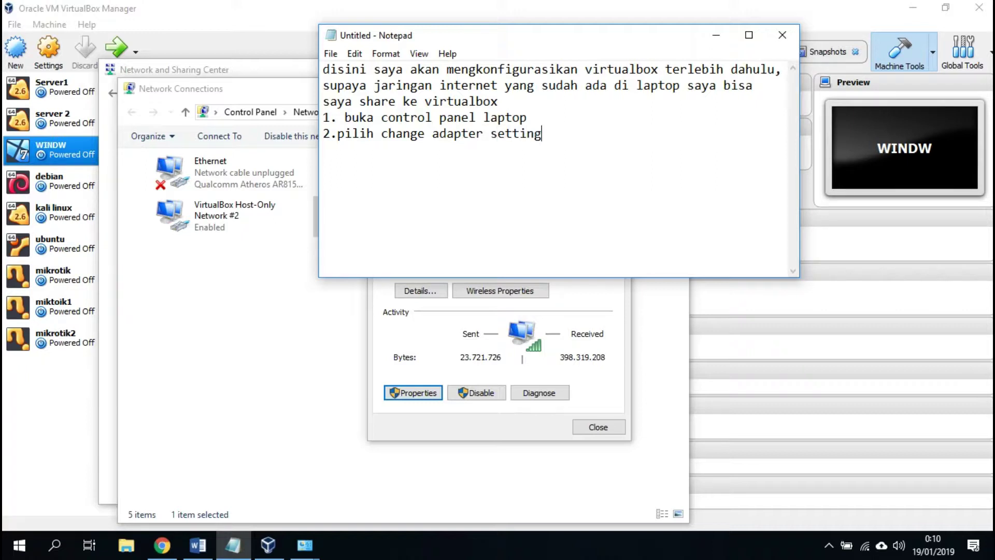
Add the third list item "3. pilih LAN/WIFI yang sudah ada internetnya" to the note
key(Return)
text(3. pilih)
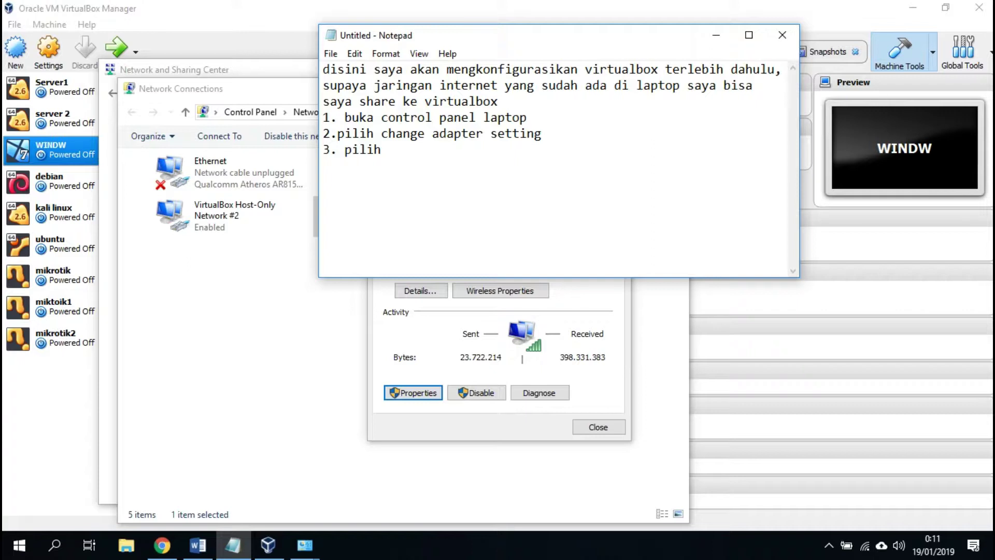
text(LAN/WIFI yang)
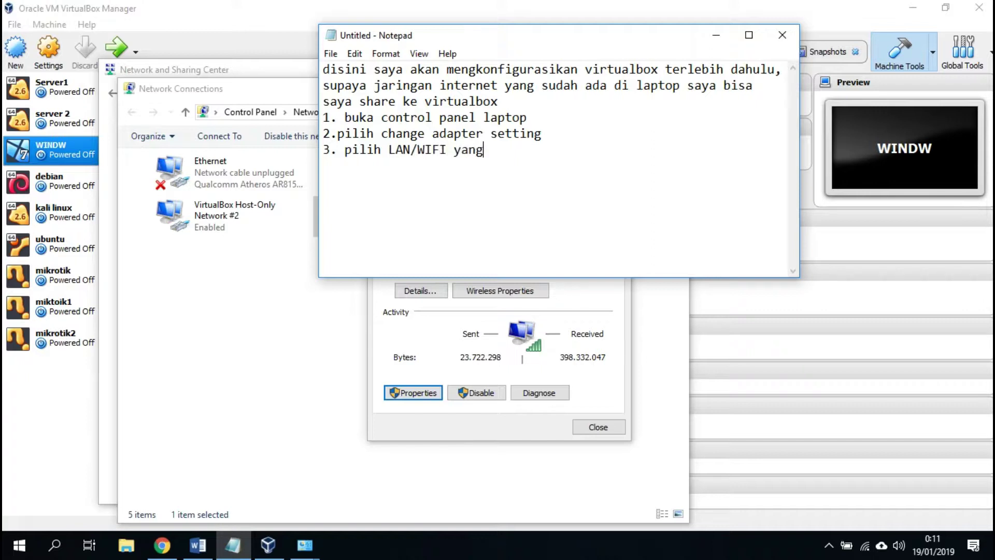
text( sudah ada interne)
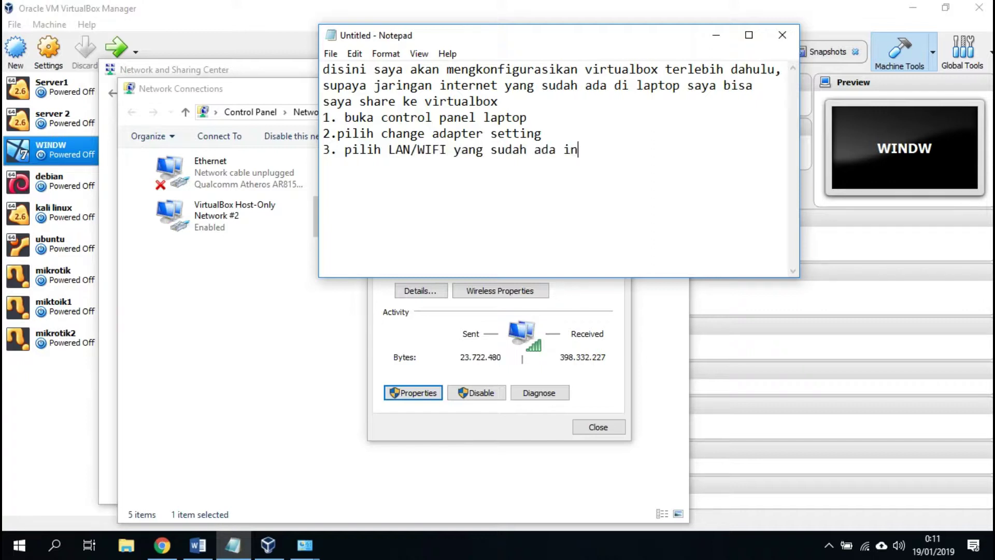
key(BackSpace)
text(etnya)
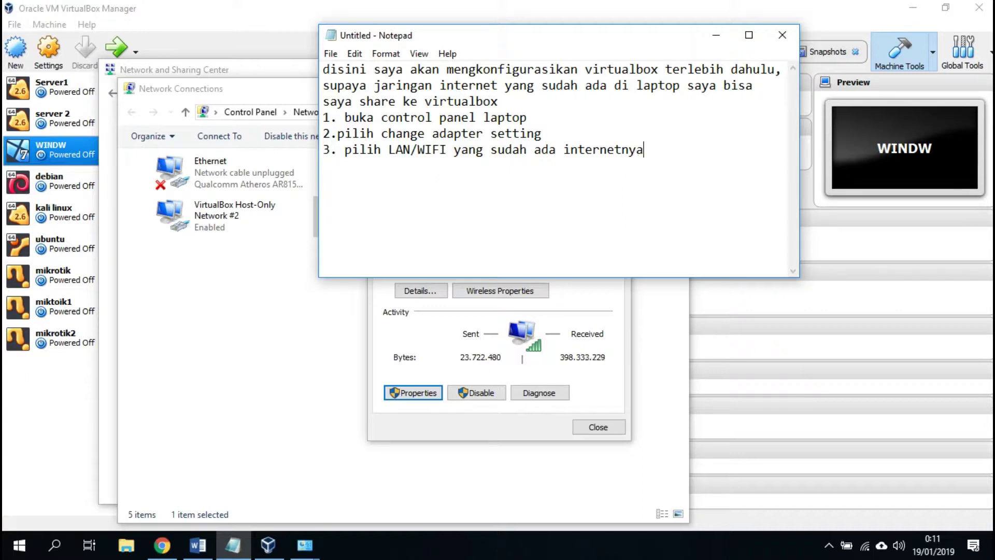
Add the fourth list item "4. kemudian share jaringan tersebut mengarah ke virtualbox host only" to the note
key(Return)
text(4. kemudian share jaringan te)
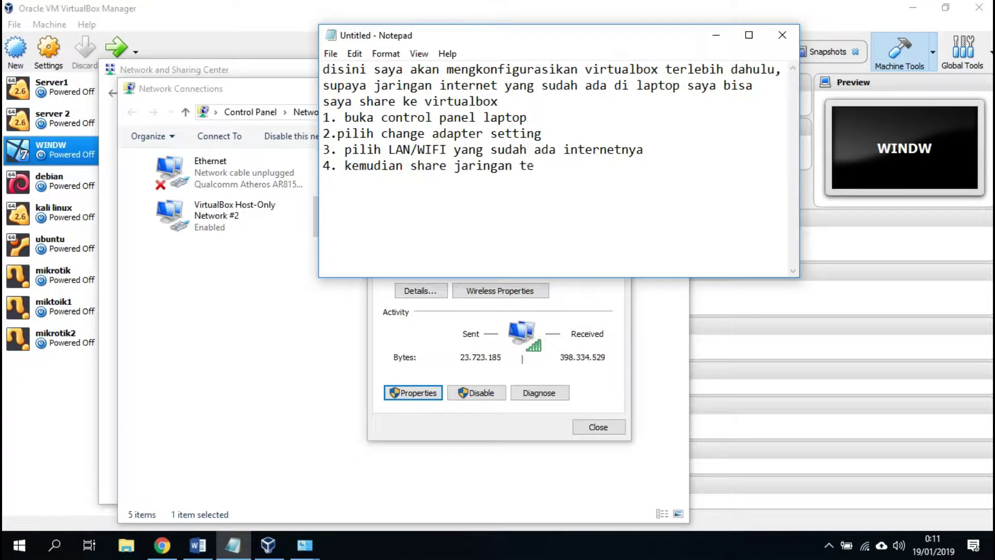
text(rsebut me)
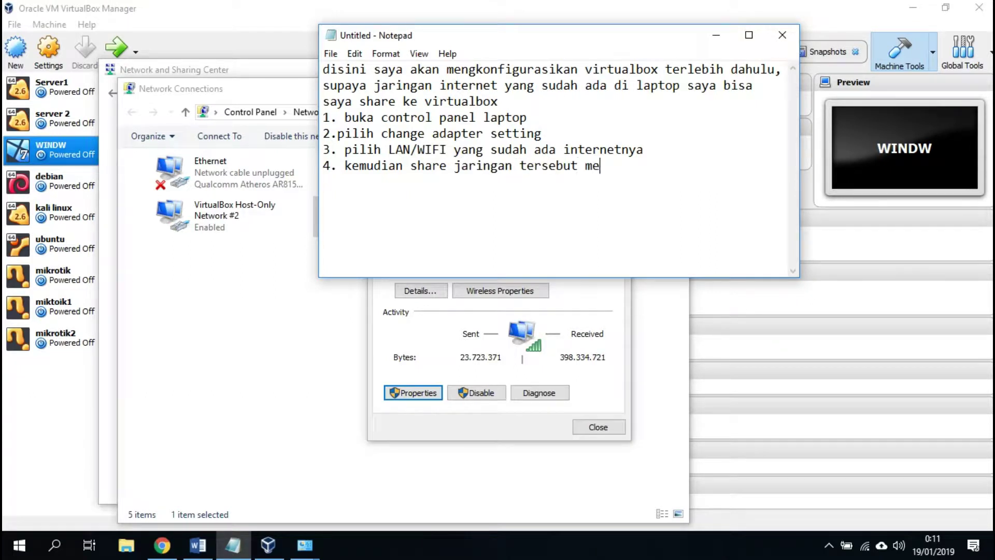
text(ngarah ke vi)
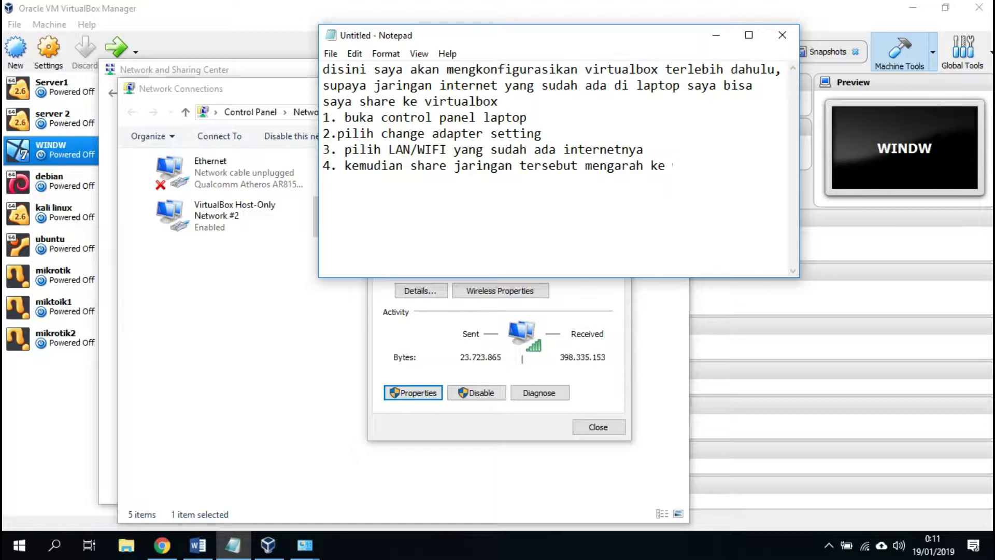
key(BackSpace)
key(BackSpace)
text(virt)
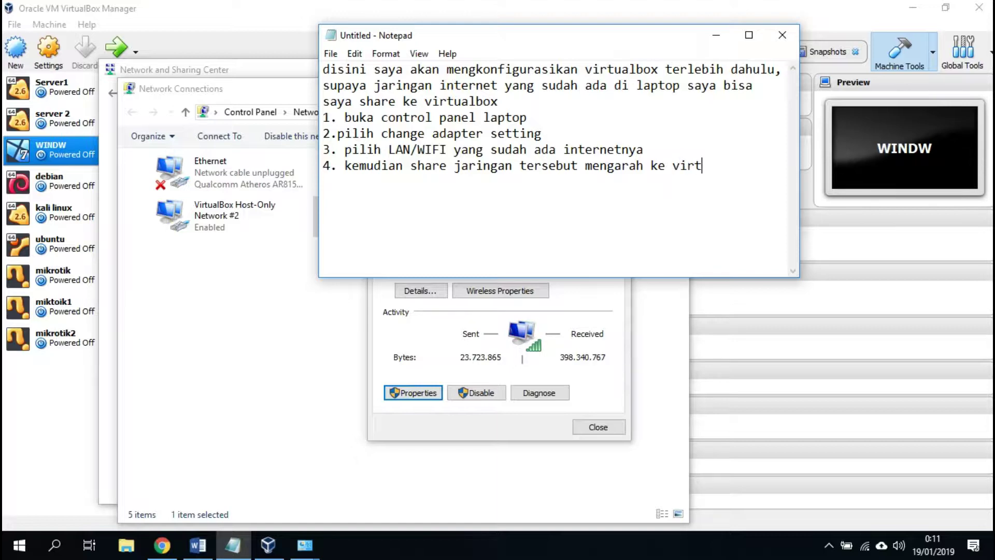
text(ualbox host only)
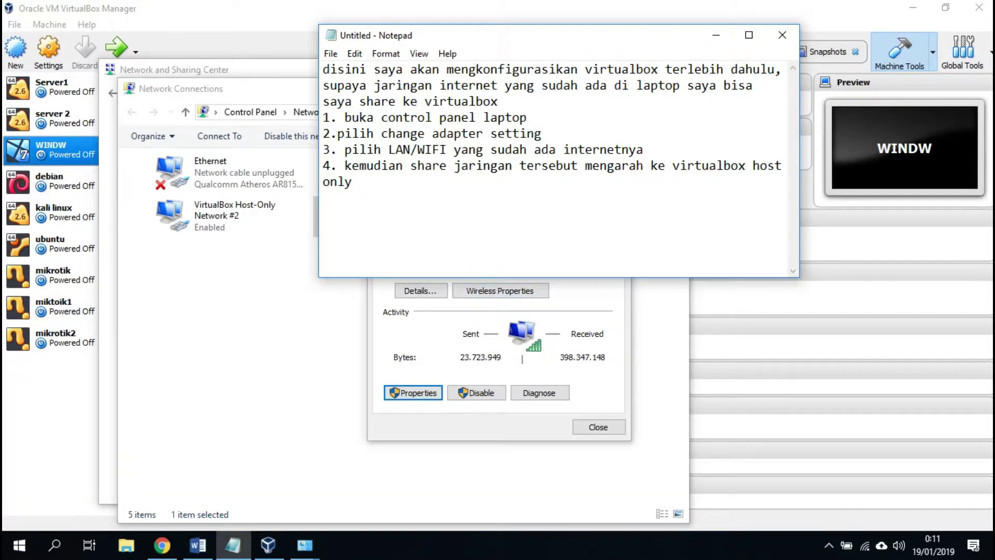
key(alt+Tab)
click(413, 392)
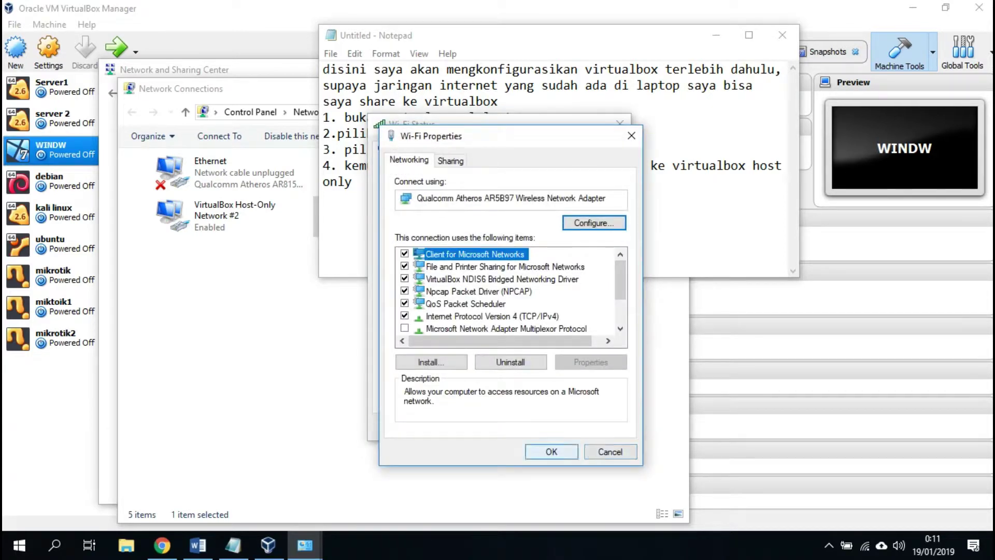
key(Escape)
key(Escape)
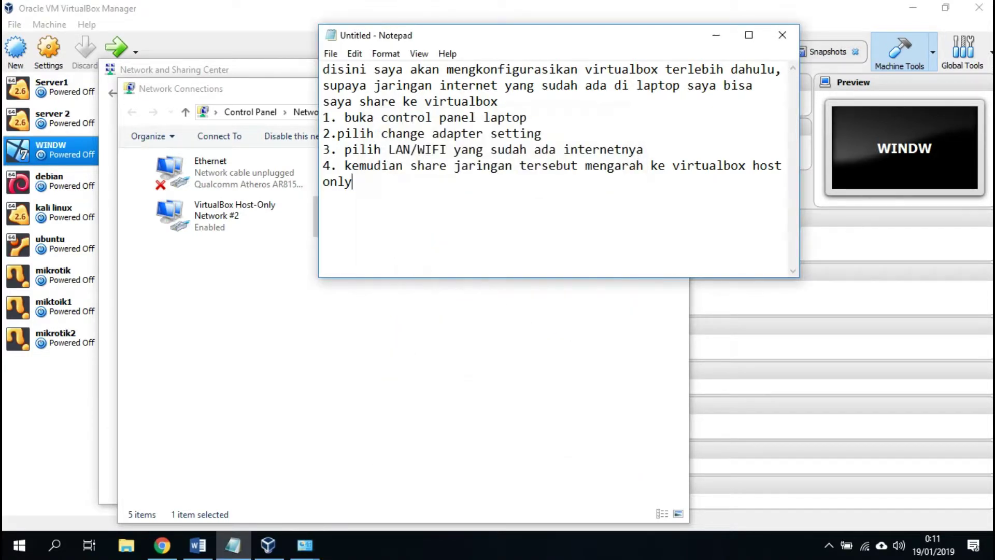
Return to Network Connections and share the Wi-Fi adapter's Internet connection with VirtualBox Host-Only Network #2 as the home networking connection
key(alt+Tab)
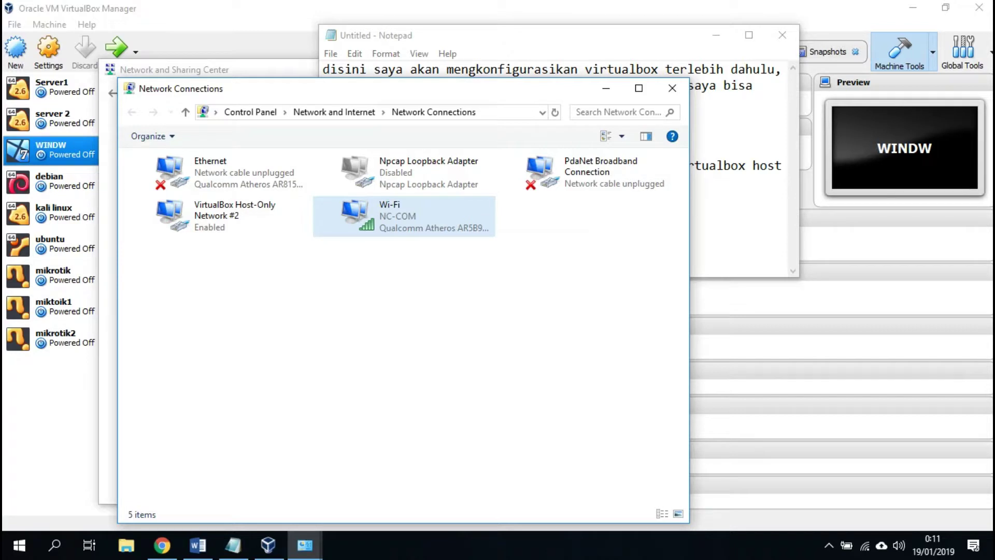
key(Return)
key(space)
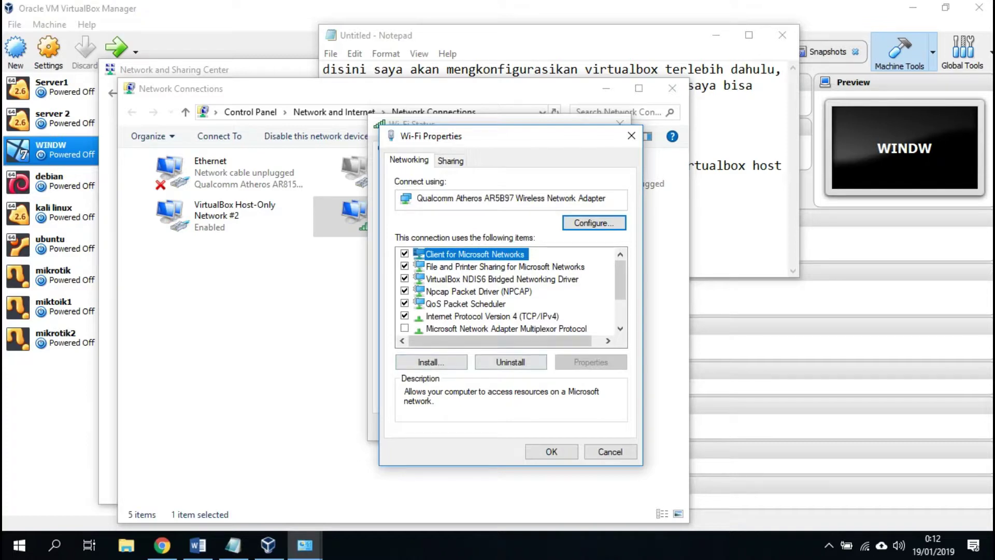
click(450, 160)
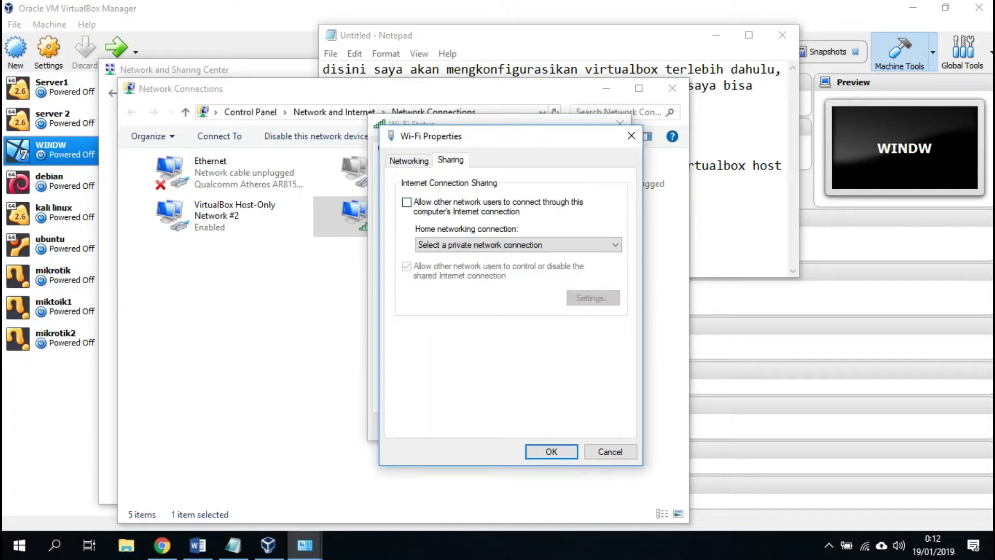
click(406, 202)
click(519, 245)
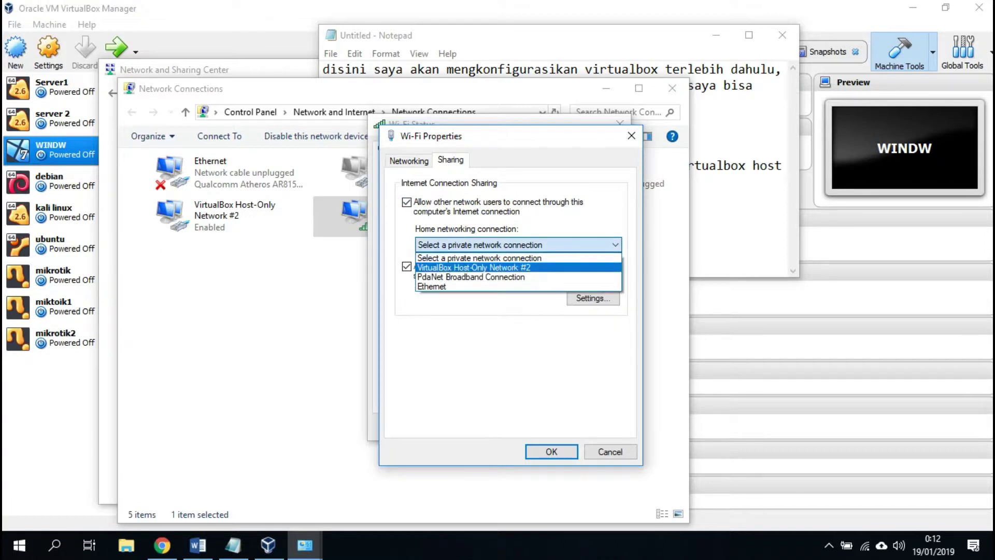
click(473, 268)
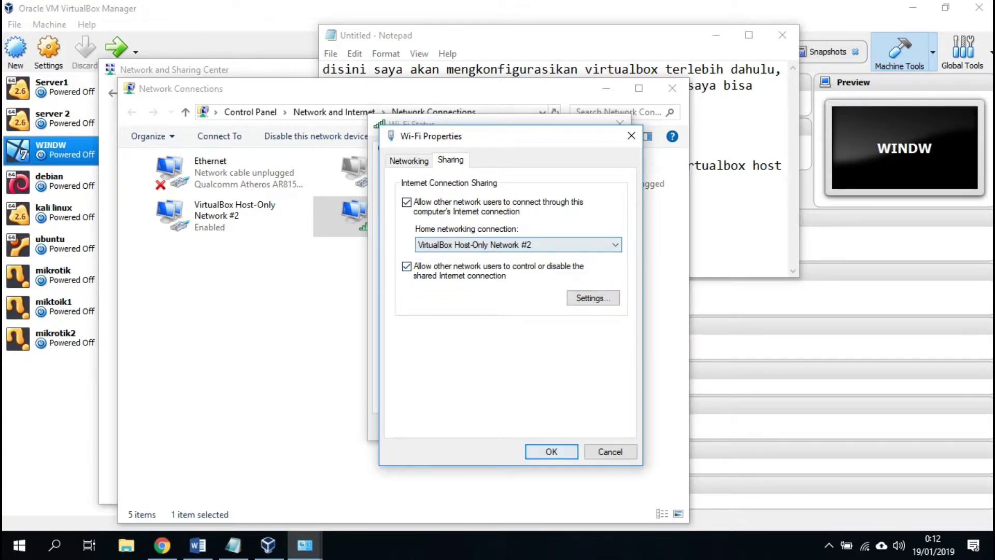
click(551, 451)
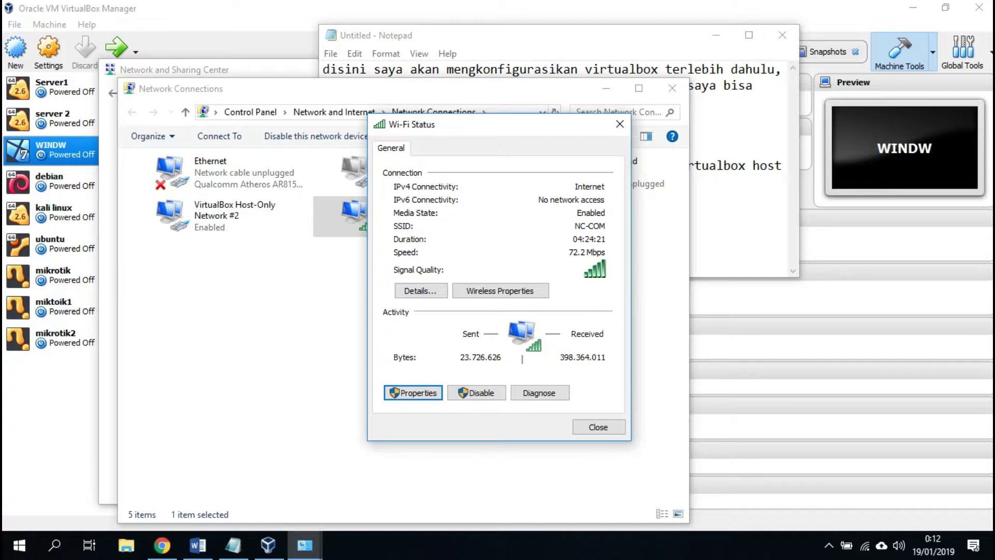
click(598, 426)
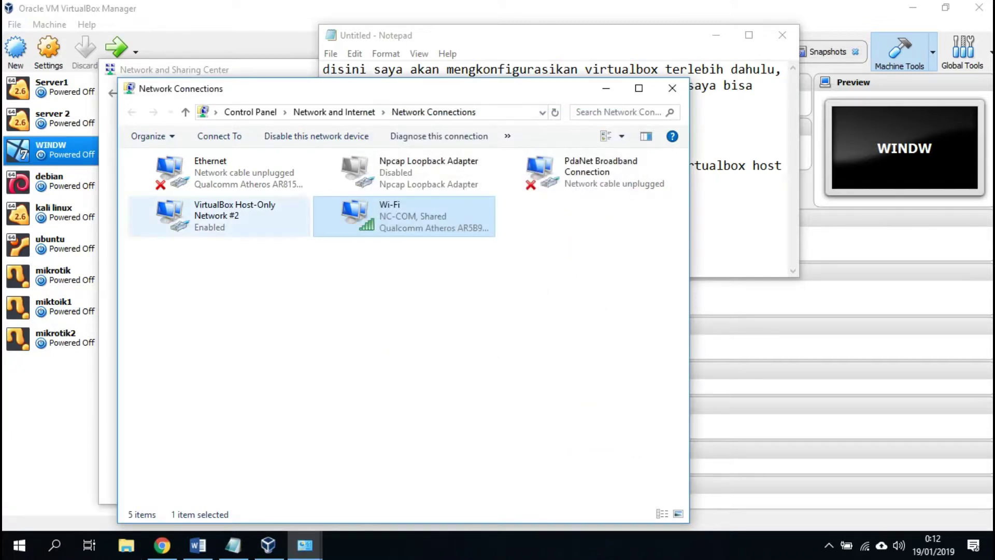
Close the Network Connections and Network and Sharing Center windows
click(671, 88)
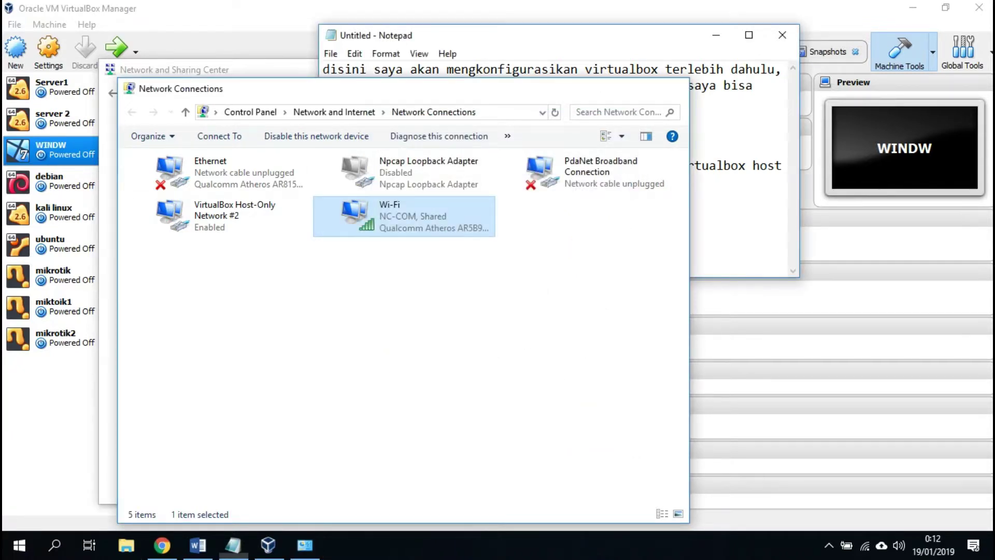
click(637, 316)
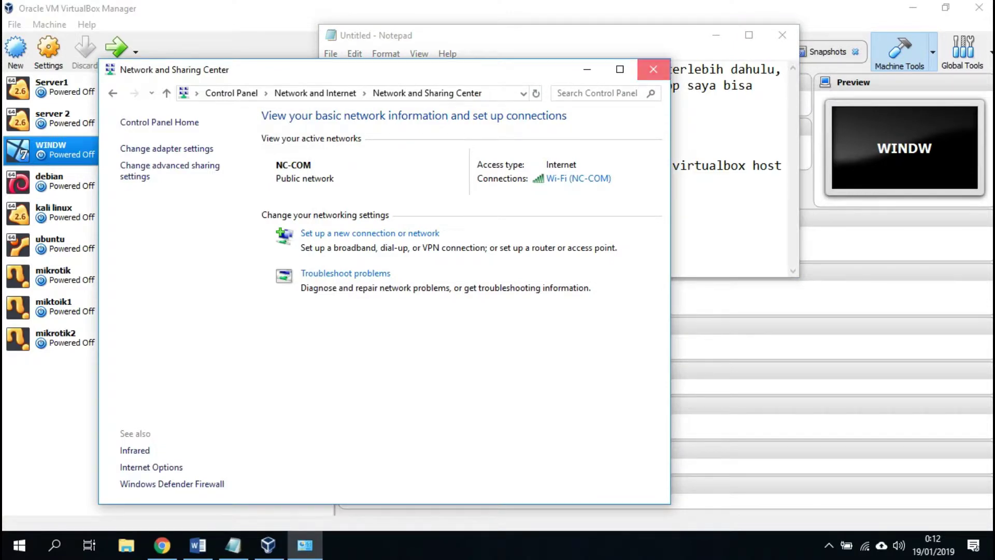
click(654, 69)
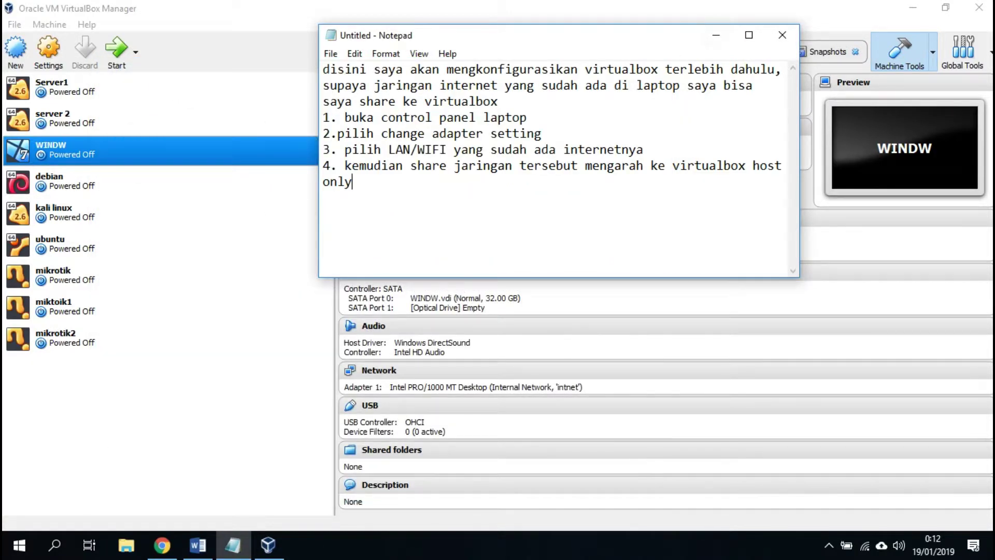
Replace the whole Notepad text with "jika sudah,kembali ke virtualbox"
key(ctrl+a)
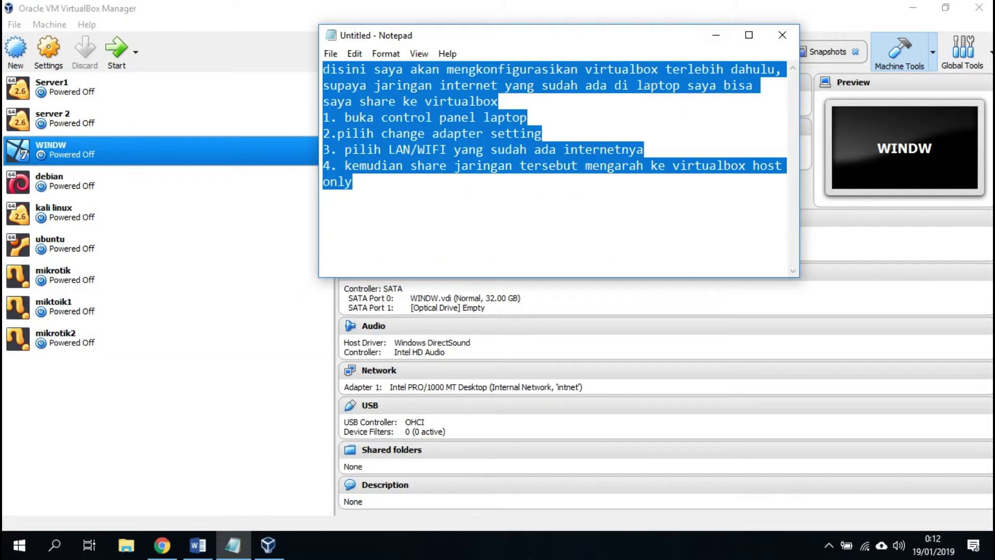
text(jika sud)
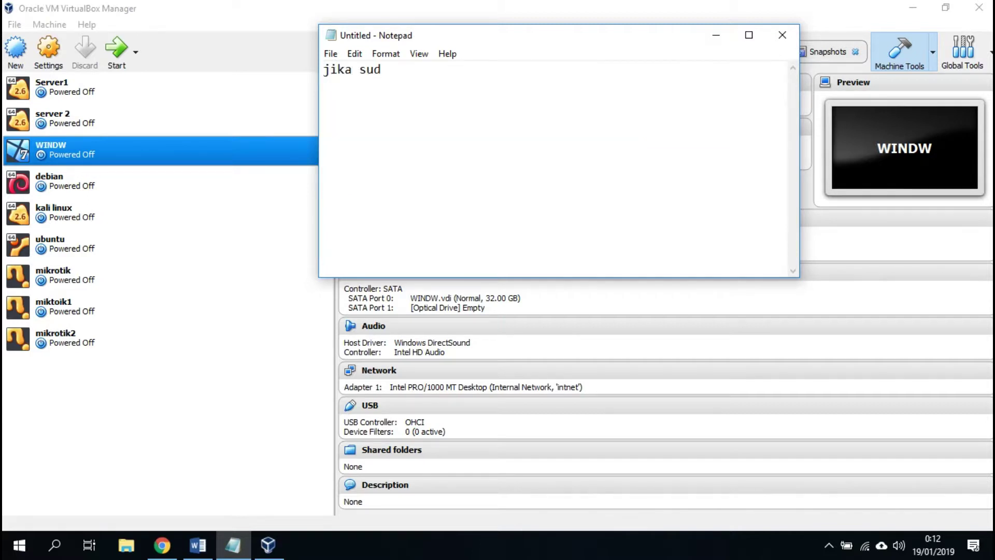
text(ah,kembali ke virt)
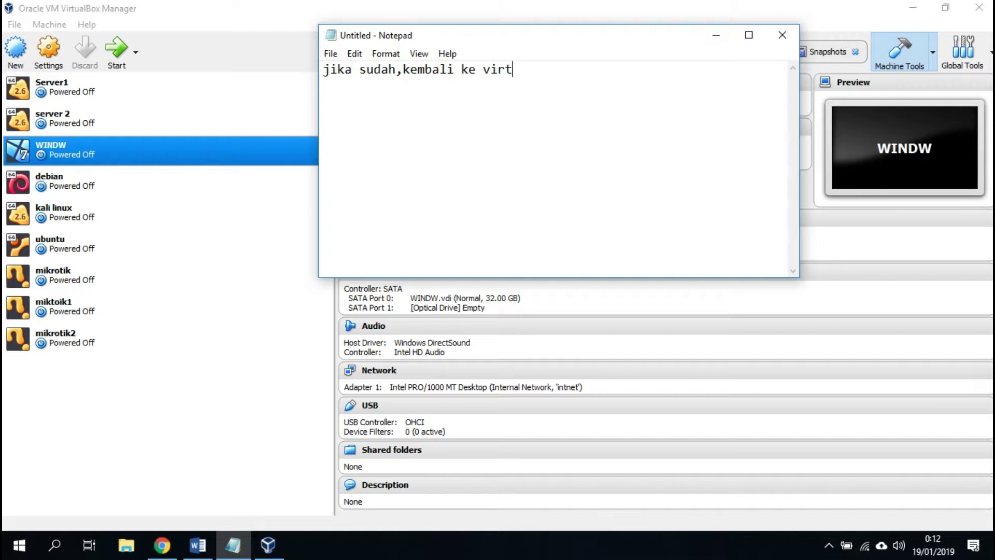
text(ualbox)
Switch to VirtualBox Manager and start a new virtual machine named "Mikrotik Tutorial" with type Other and version Other/Unknown
key(alt+Tab)
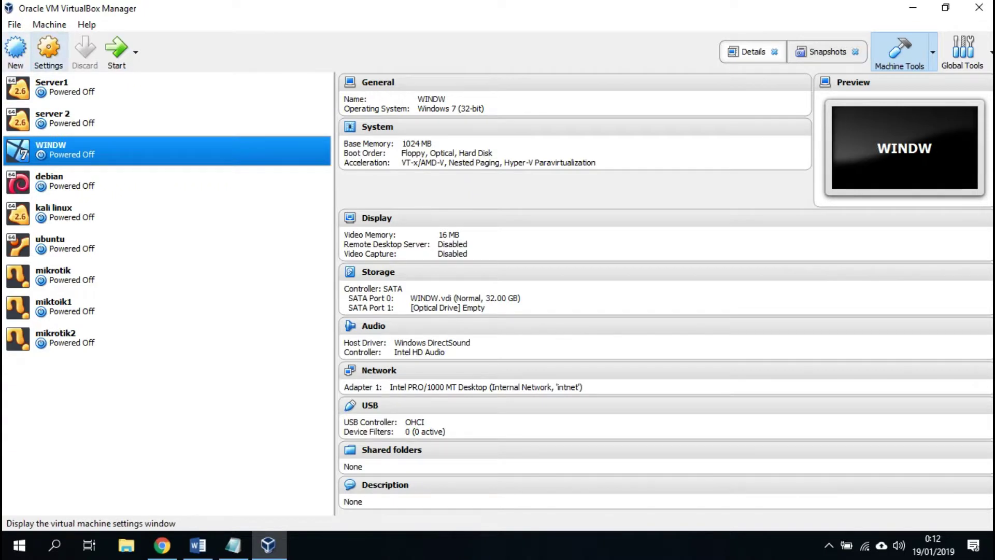
click(16, 49)
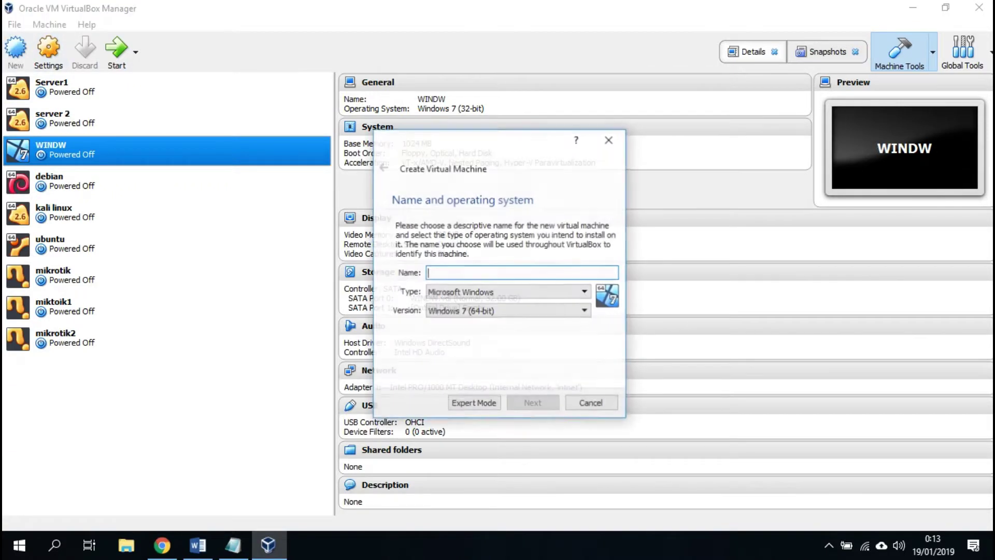
text(Mikroti)
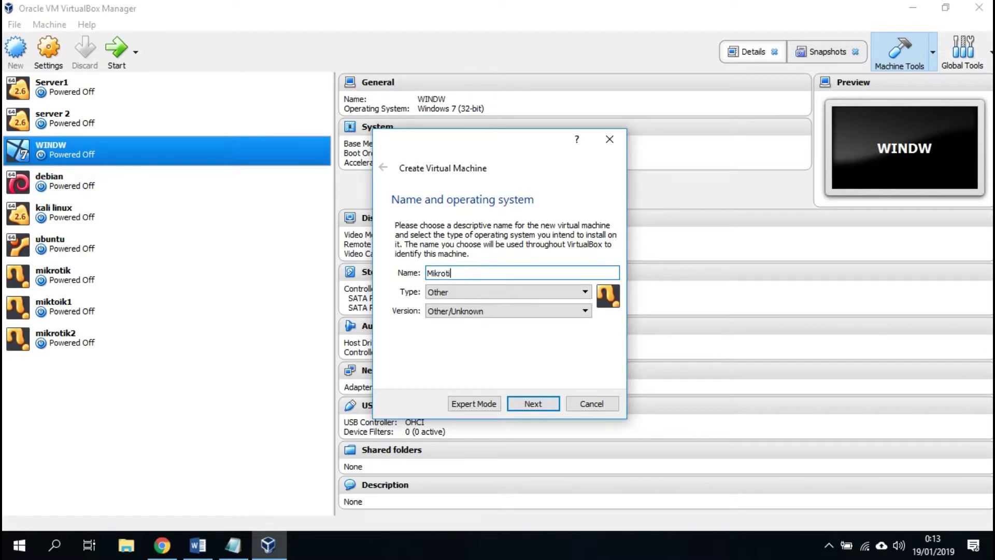
text(k Tutorial)
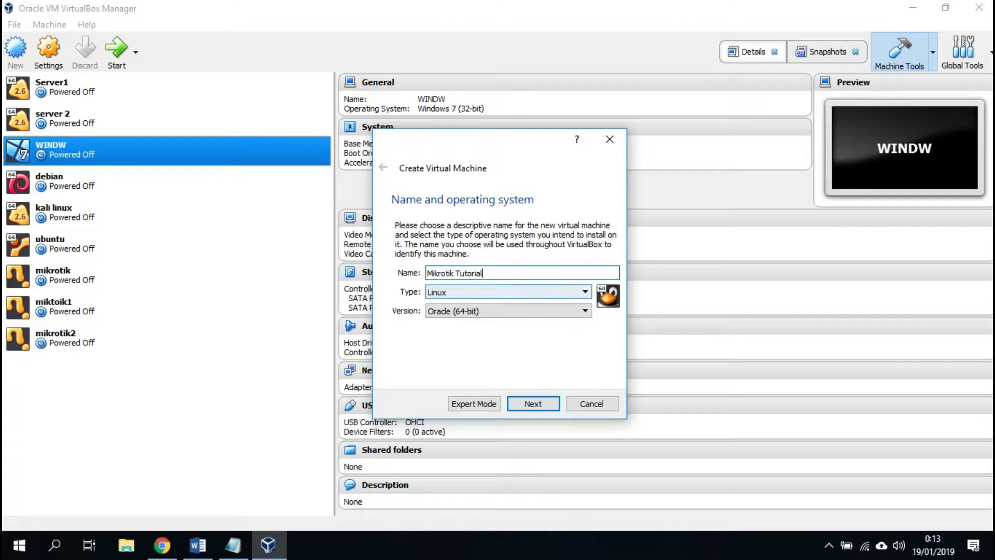
click(508, 292)
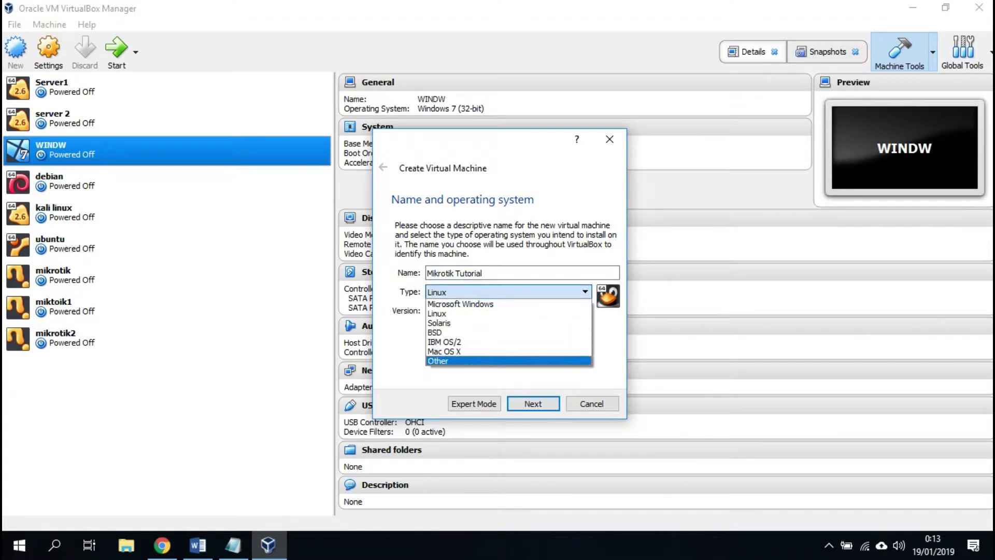
click(508, 361)
click(508, 311)
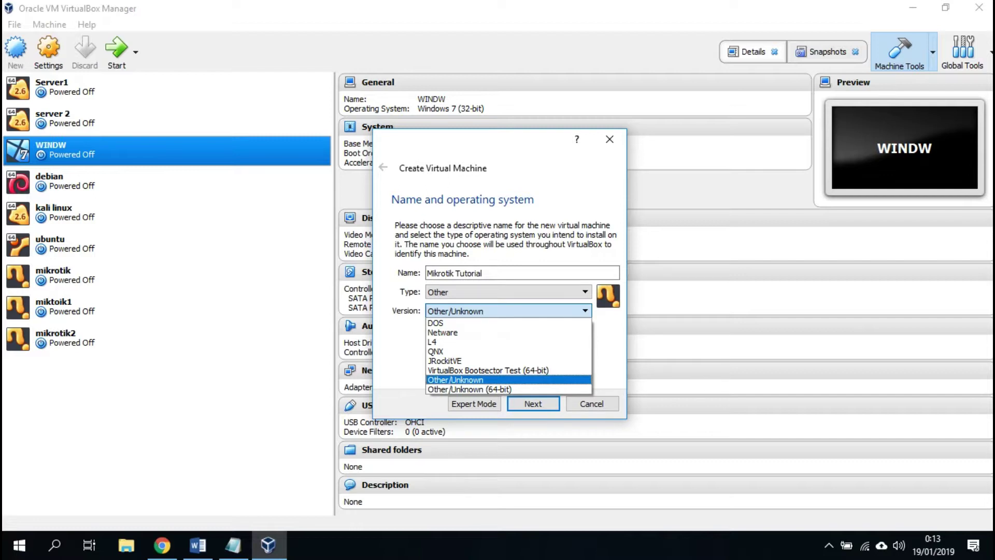
click(507, 379)
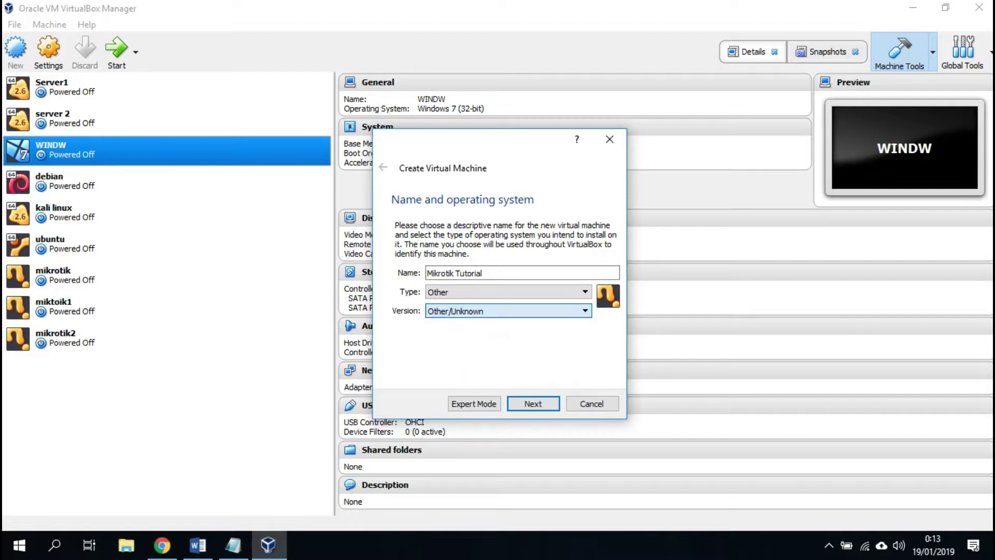
click(533, 404)
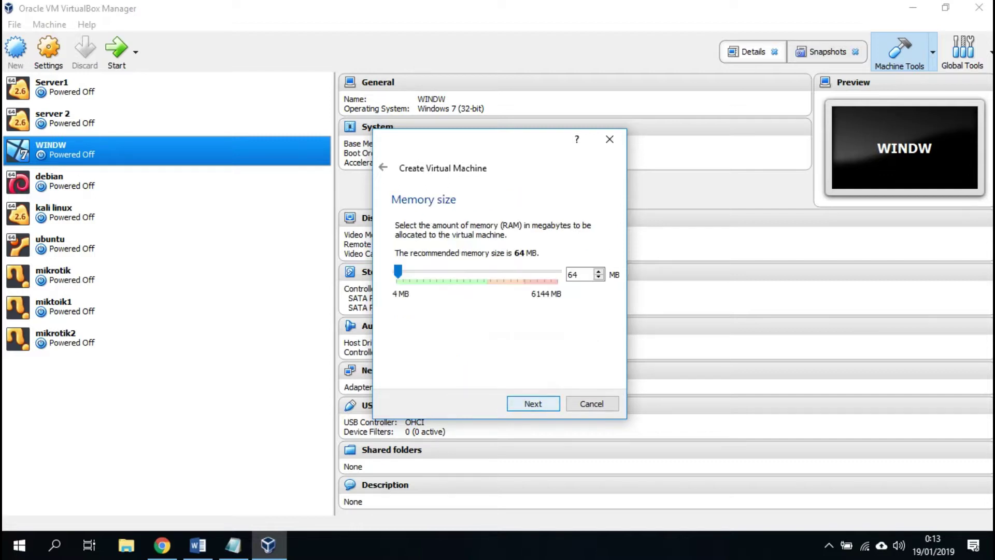
Allocate 512 MB of memory to the new machine and create it with a new 2.00 GB VDI hard disk named "Mikrotik Tutorial"
drag(398, 271, 409, 271)
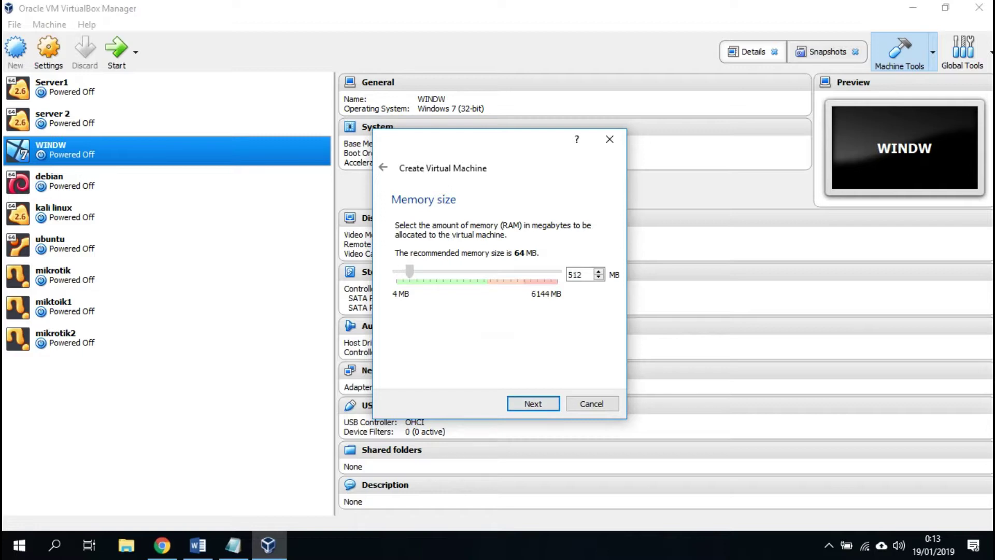
click(532, 403)
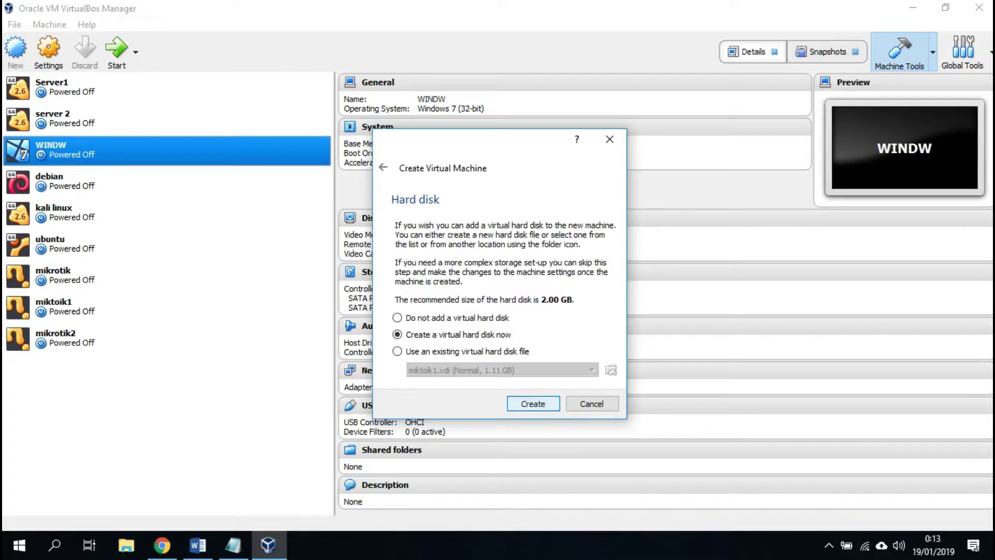
key(Return)
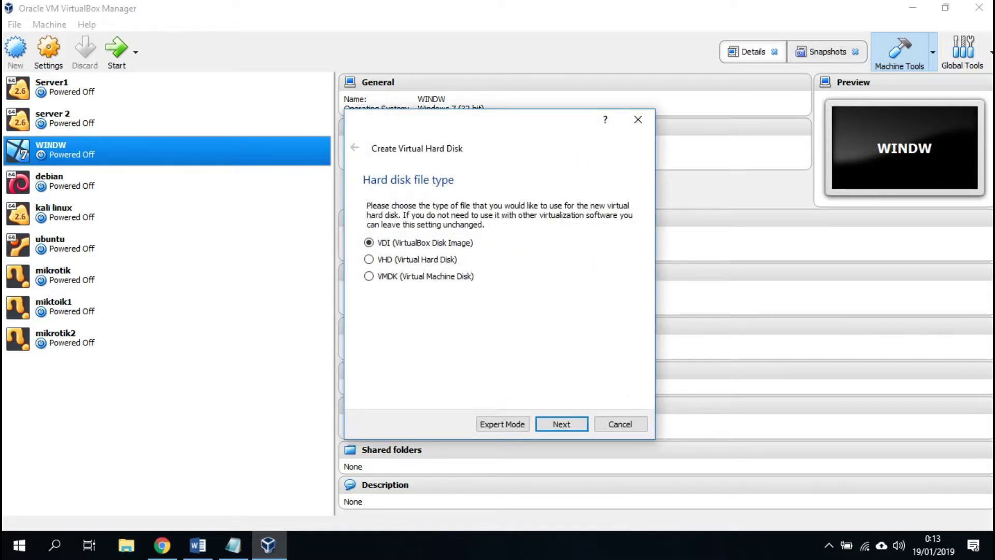
key(Return)
key(Return)
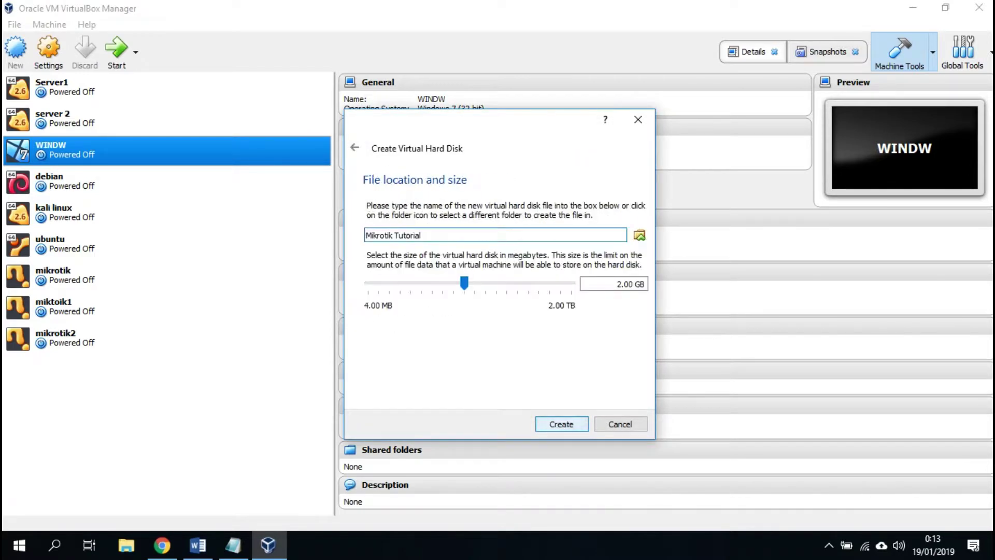
key(Return)
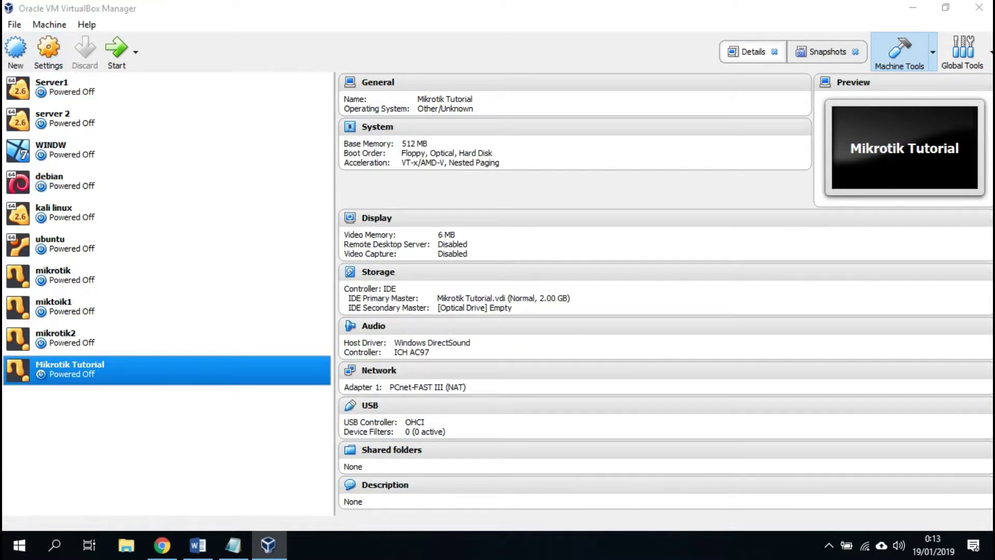
Switch to Notepad and replace the whole text with "saya akan konfigurasi dari storage dan network di virtualbox"
click(49, 51)
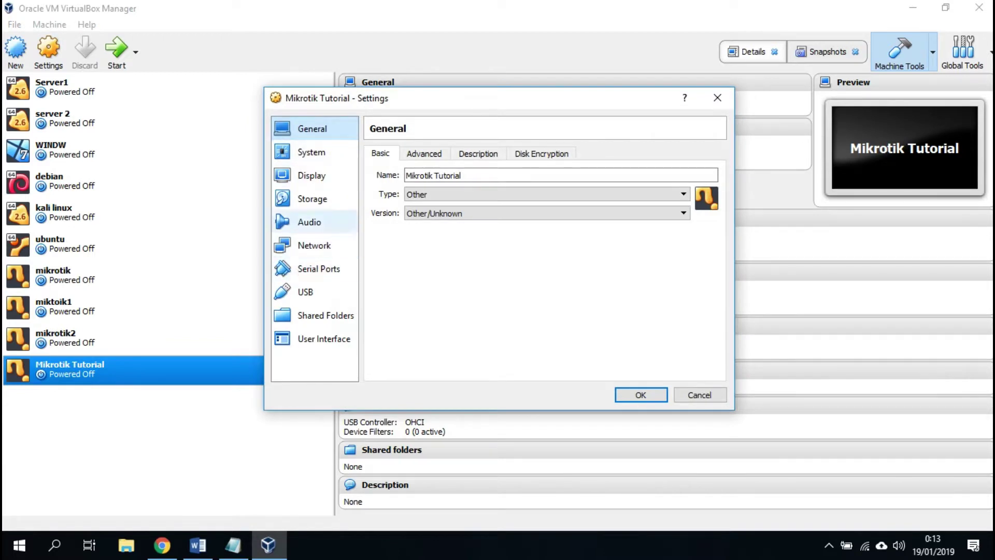
click(233, 545)
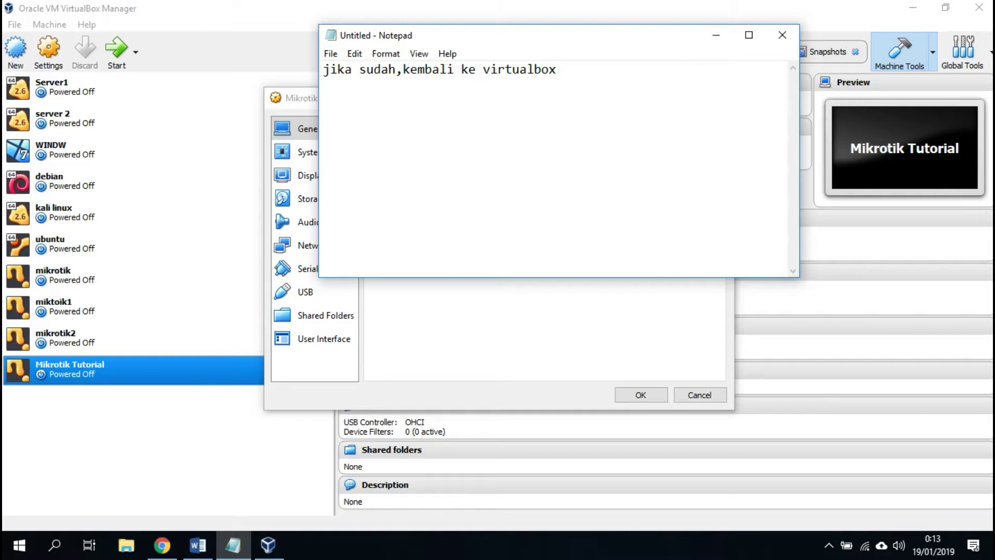
text(ki)
key(ctrl+a)
text(kita kaa)
key(BackSpace)
key(BackSpace)
key(BackSpace)
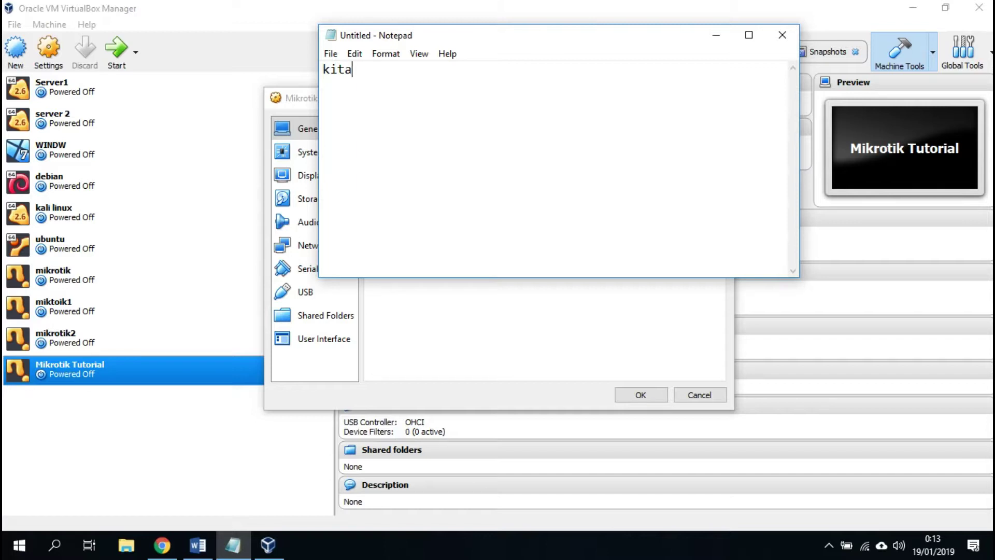
key(BackSpace)
key(BackSpace)
key(BackSpace)
key(BackSpace)
text(saya akan konf)
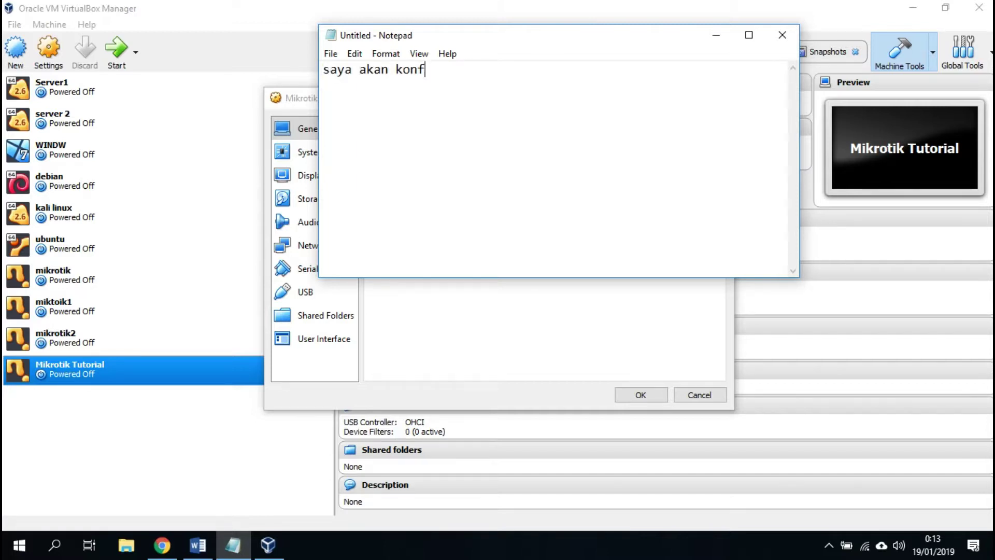
text(igurasi dari )
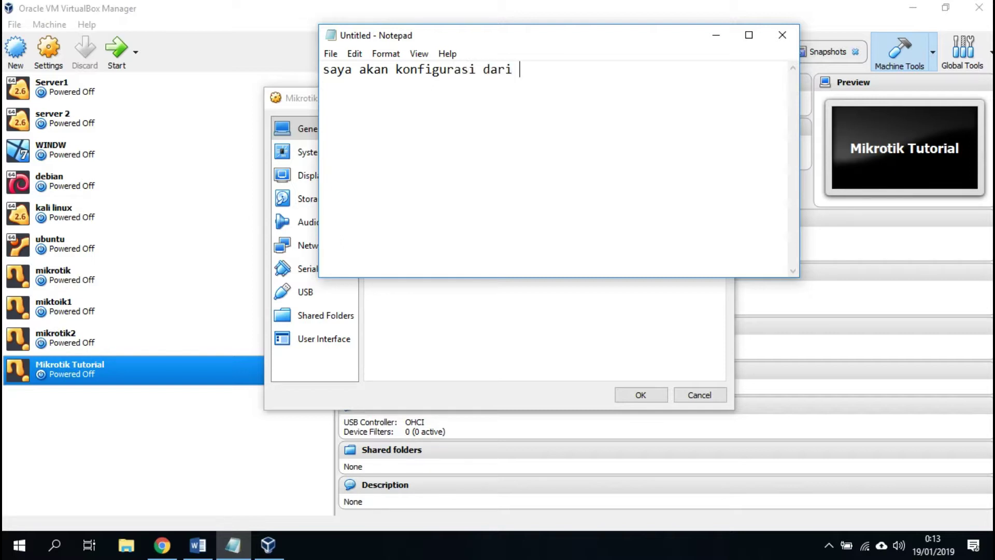
text(storage dan networ)
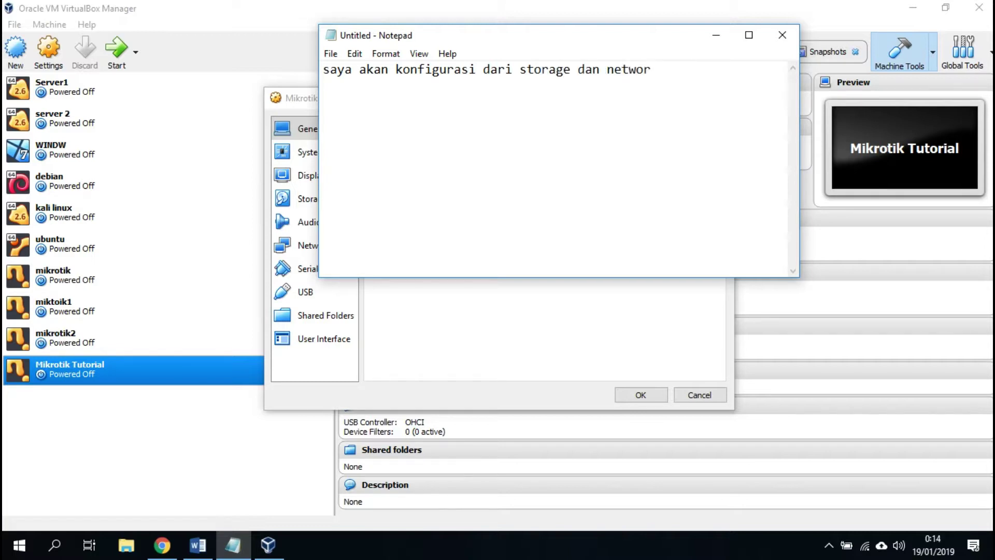
text(k di virtualbox)
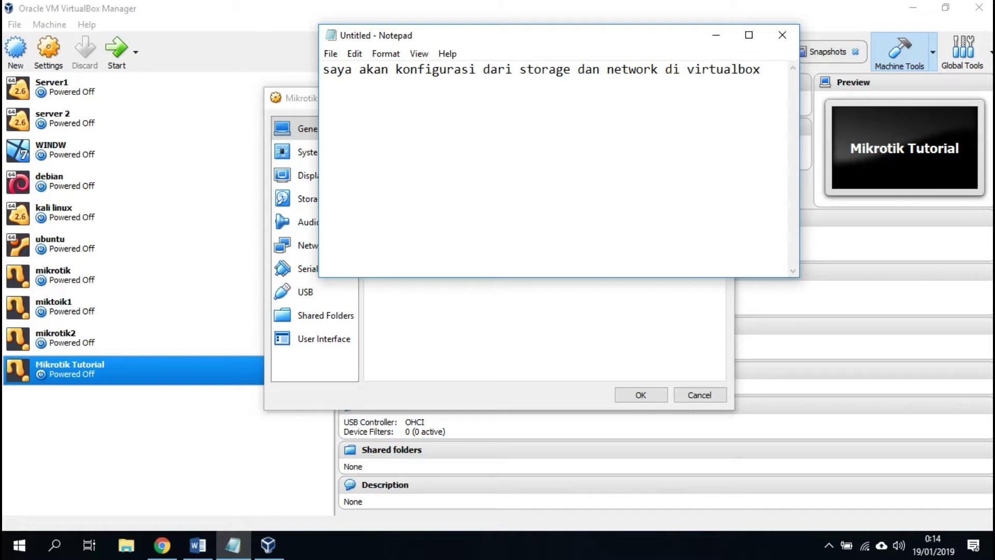
Return to VirtualBox, cancel the machine settings, and view the details of the mikrotik and miktoik1 machines
key(alt+Tab)
drag(425, 104, 547, 126)
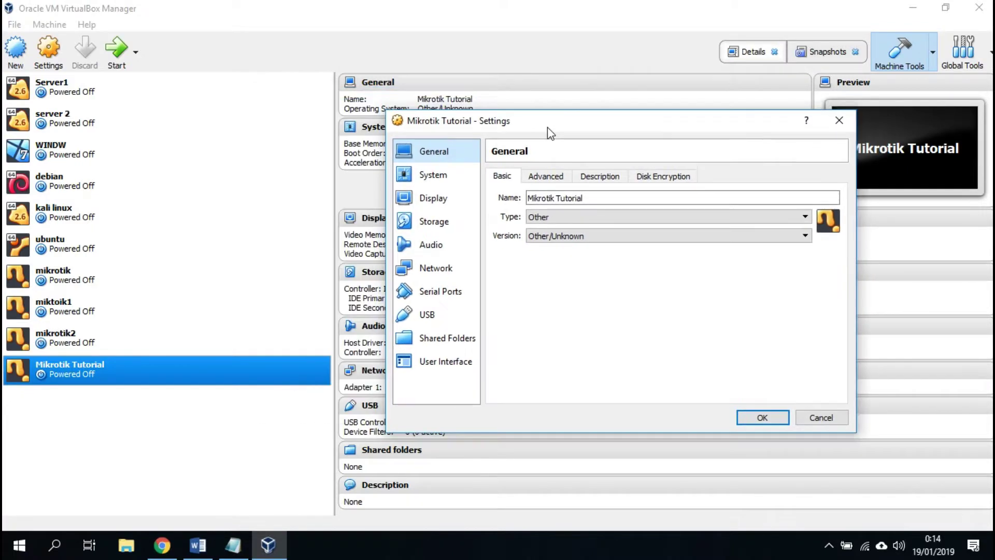
click(821, 417)
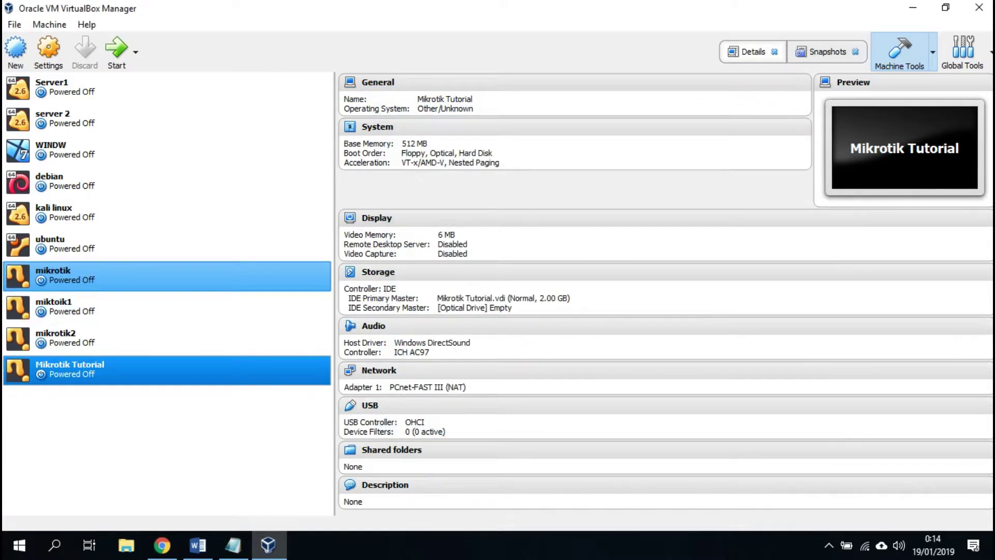
click(70, 275)
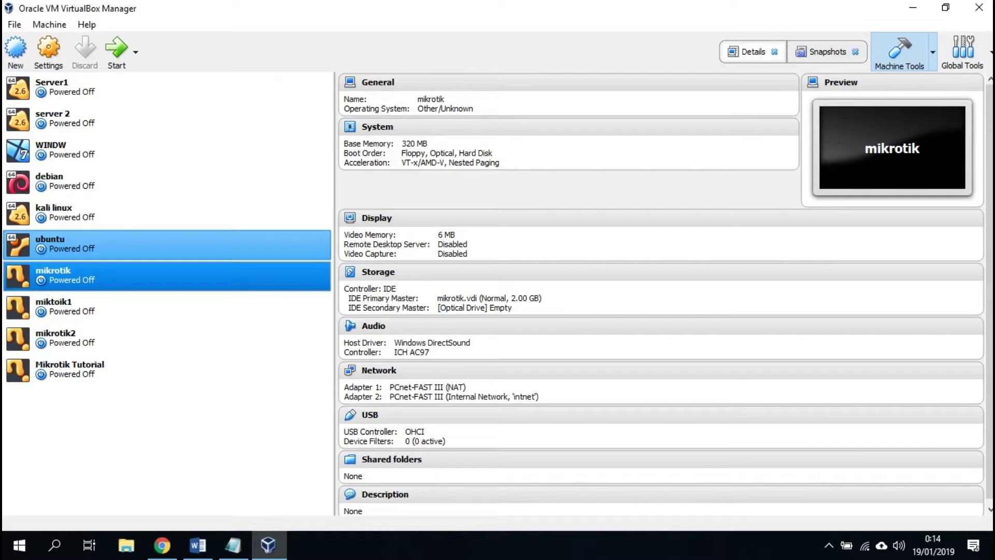
click(70, 306)
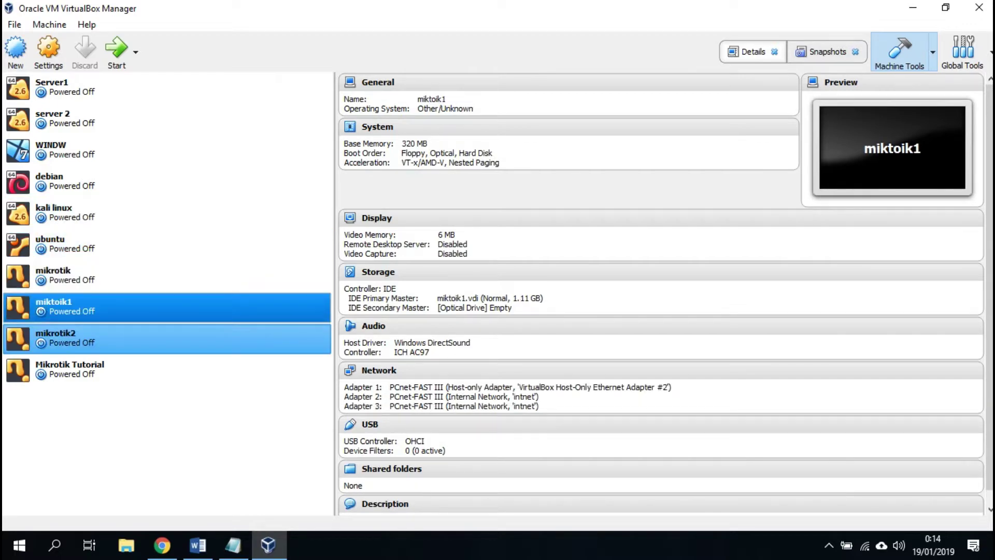
In the storage settings of the Mikrotik Tutorial machine, load mikrotik-6.33.iso into the empty optical drive
click(70, 369)
click(48, 51)
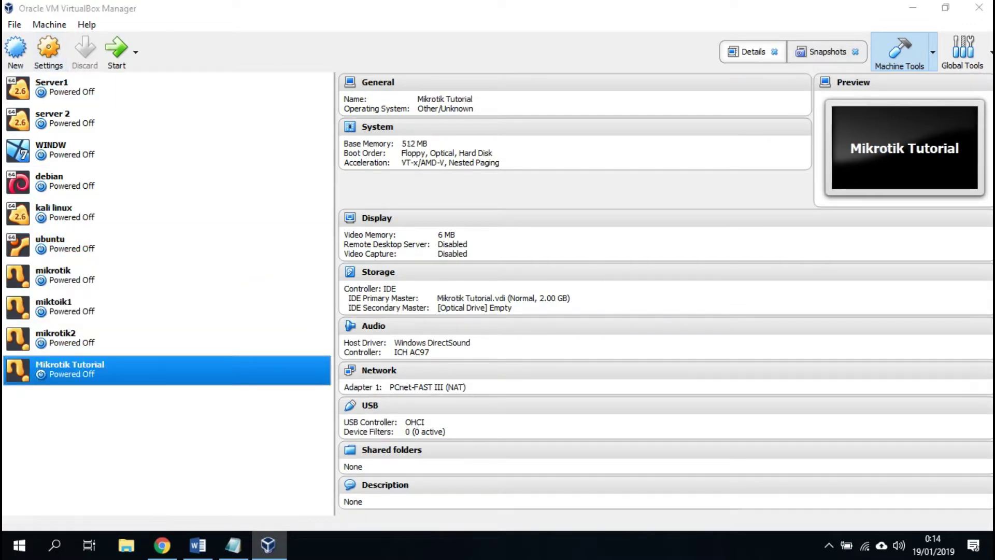
key(ctrl+s)
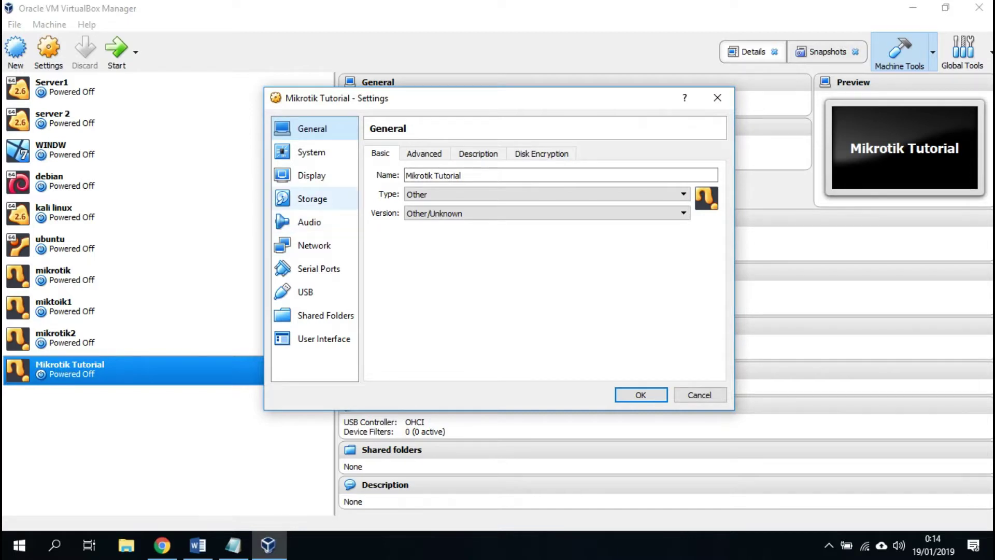
click(312, 199)
click(409, 203)
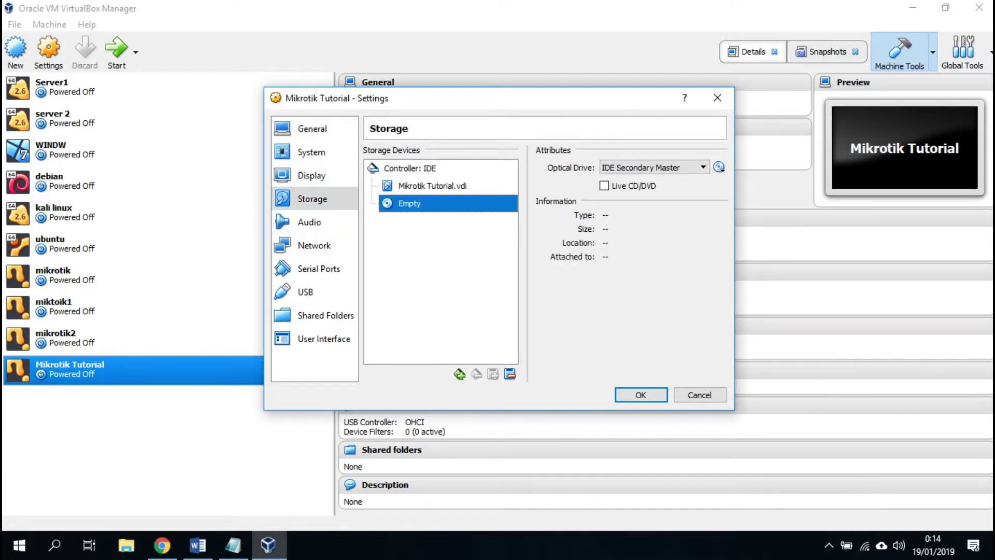
click(719, 167)
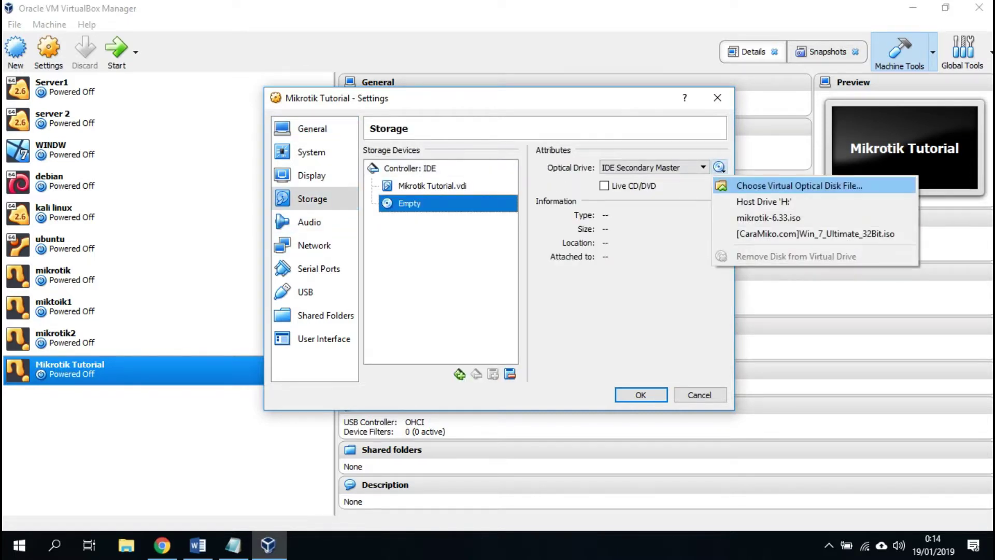
click(768, 218)
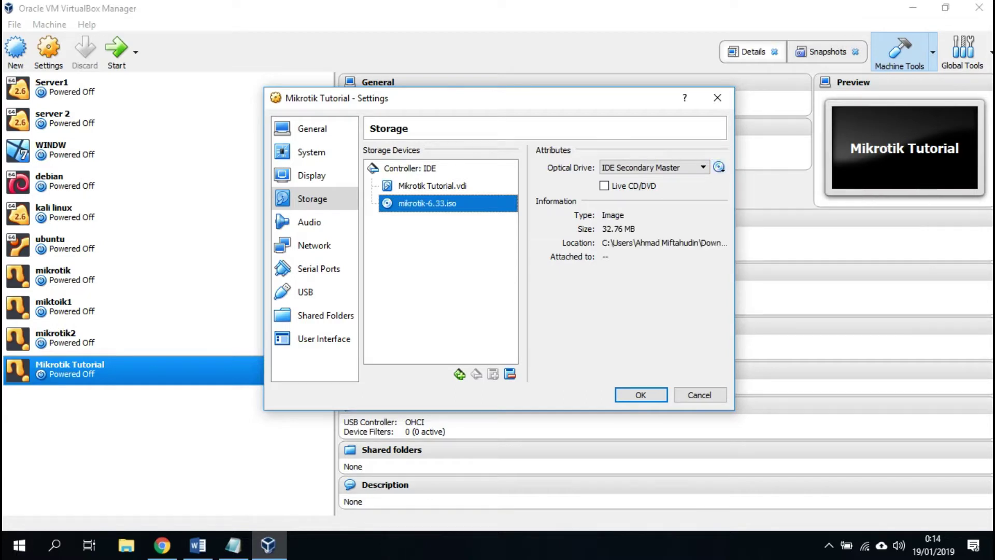
Attach network Adapter 1 to Host-only Adapter with VirtualBox Host-Only Ethernet Adapter #2 and set its promiscuous mode to Allow All
click(314, 245)
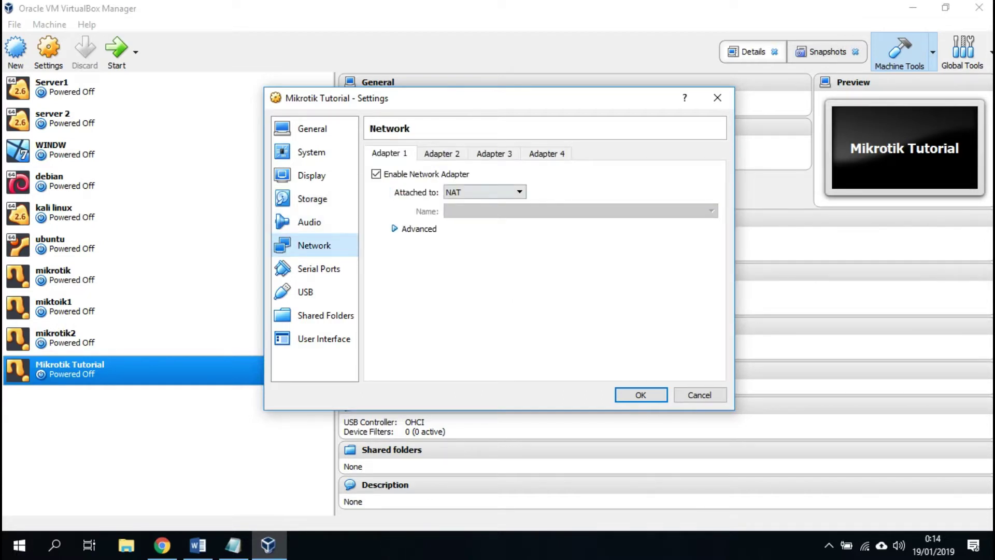
click(484, 191)
click(485, 242)
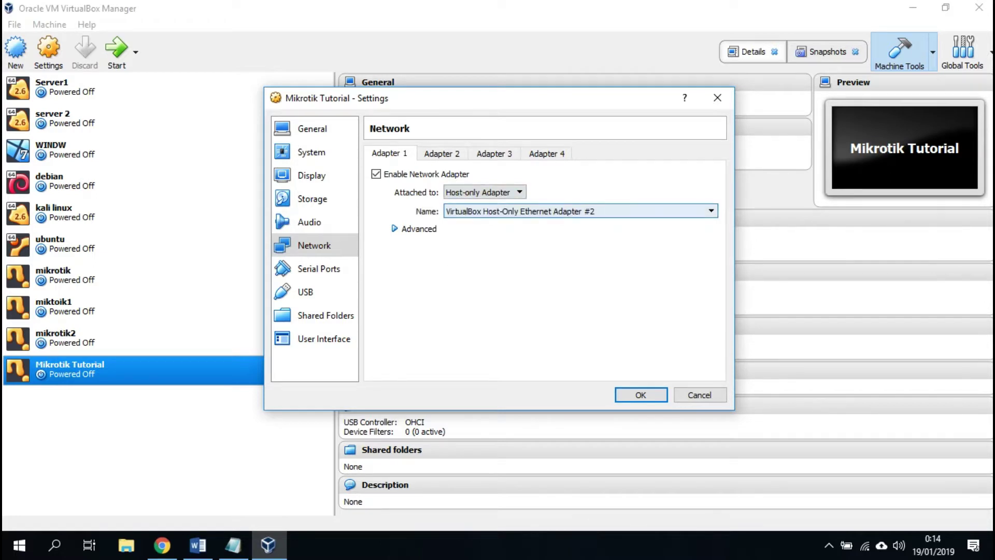
click(395, 229)
click(484, 265)
click(484, 297)
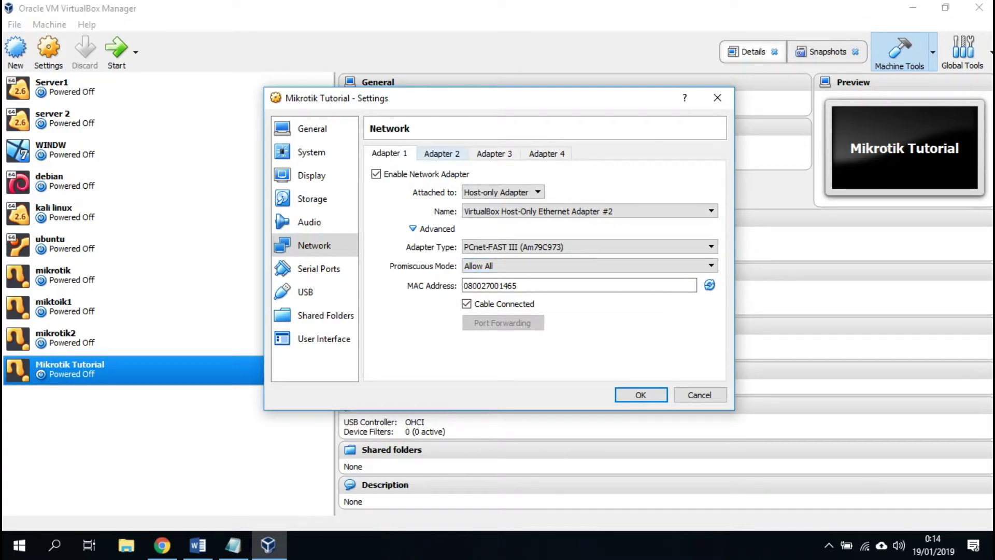
Enable Adapter 2 on the Internal Network "intnet" with promiscuous mode Allow All, and save the machine settings
click(442, 154)
click(376, 174)
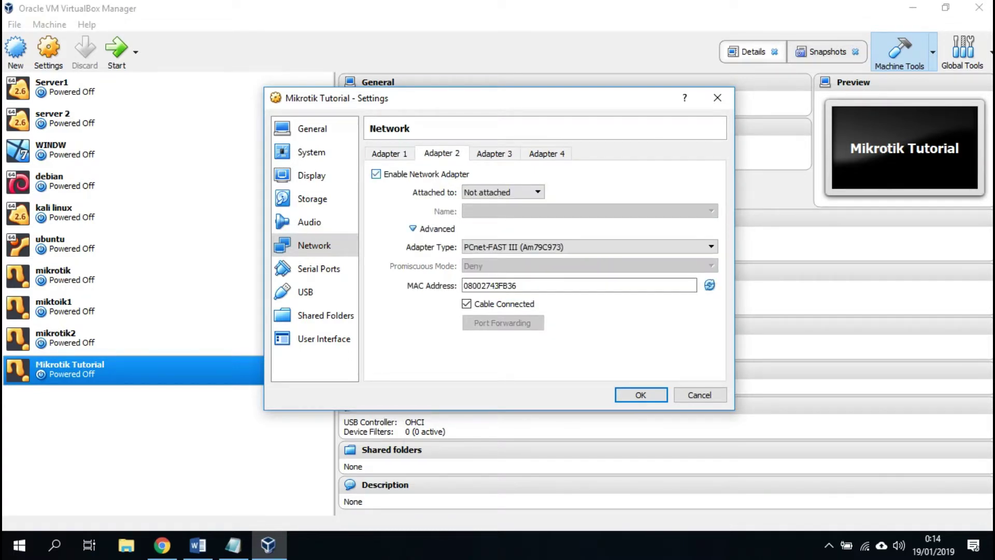
click(502, 192)
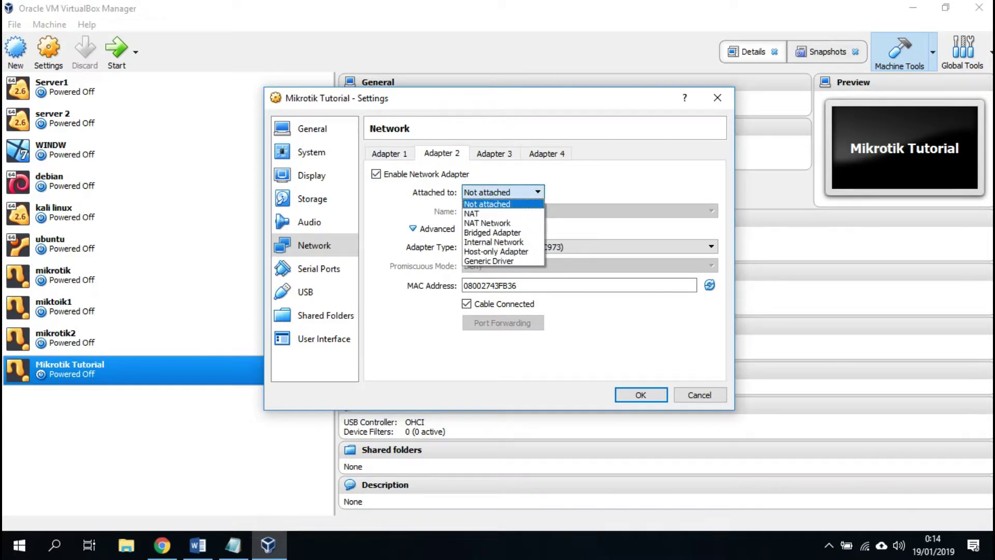
key(Down)
key(Down)
key(Down)
key(Down)
key(Return)
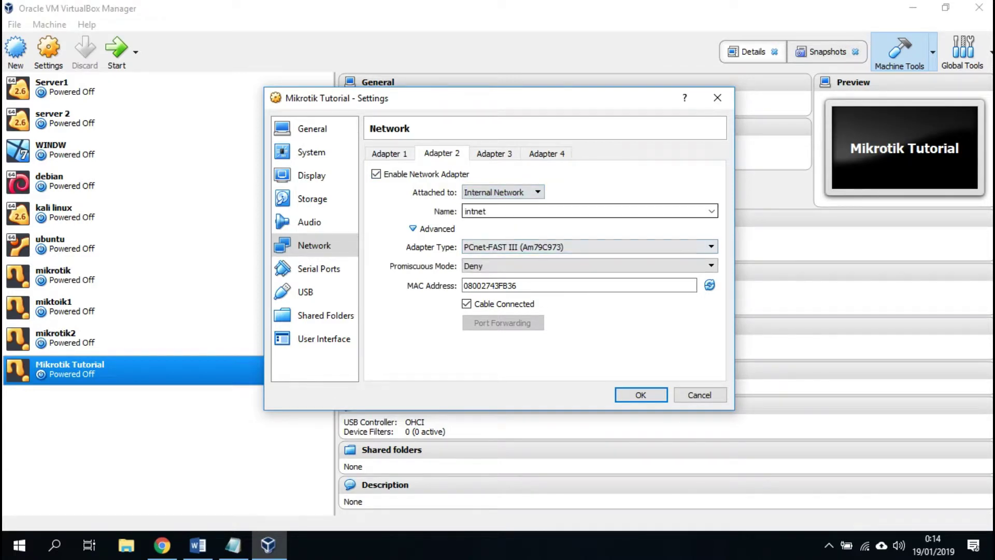
click(589, 266)
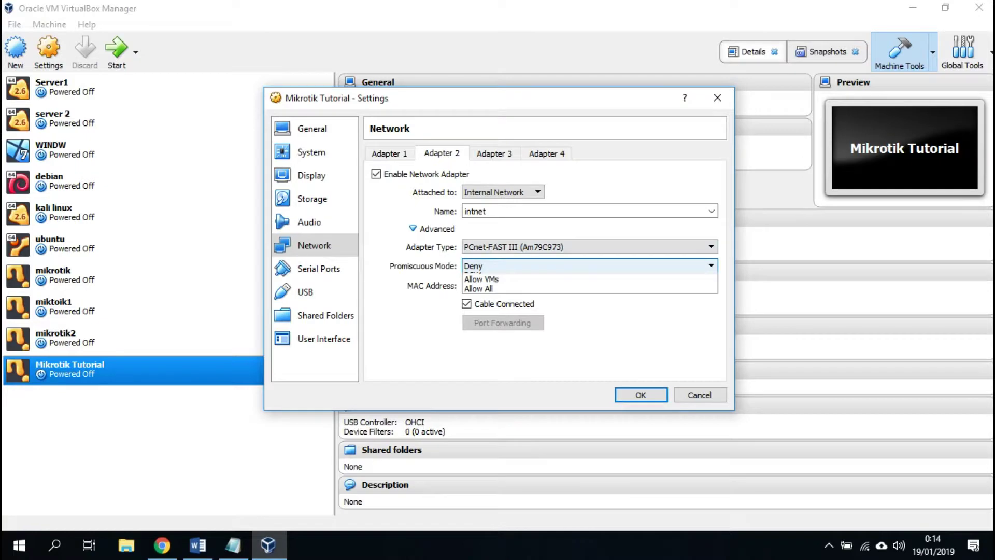
key(Return)
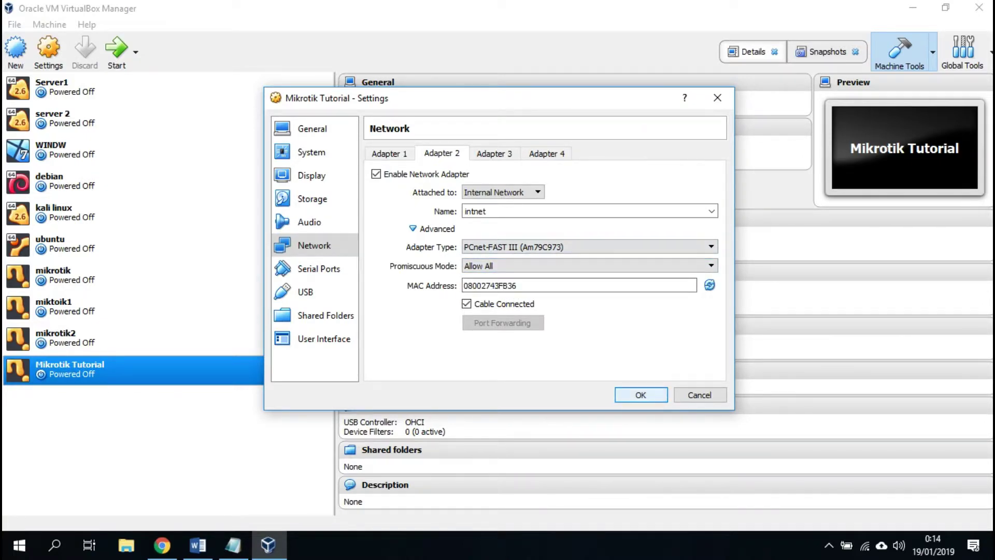
key(Return)
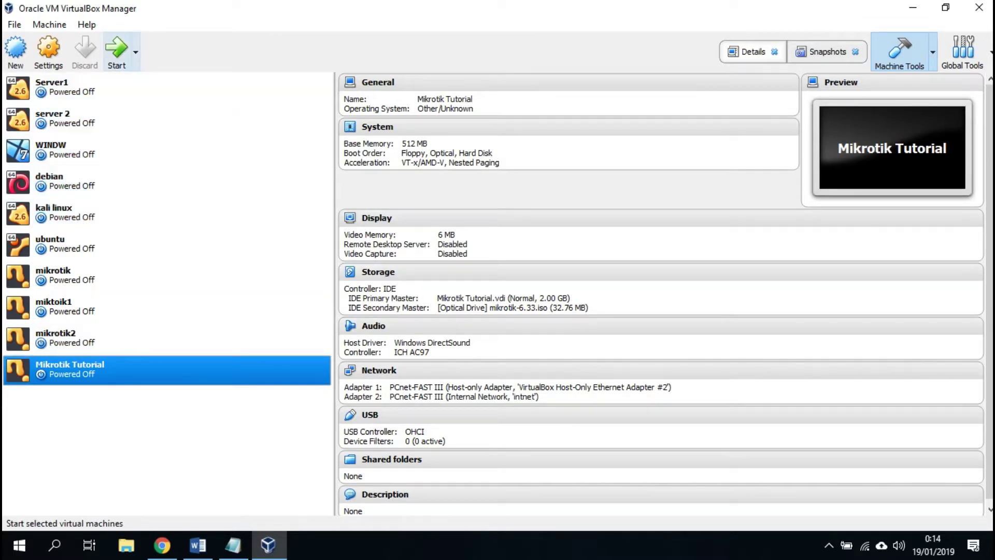
Start the Mikrotik Tutorial machine and dismiss the keyboard capture notice in its window
click(116, 50)
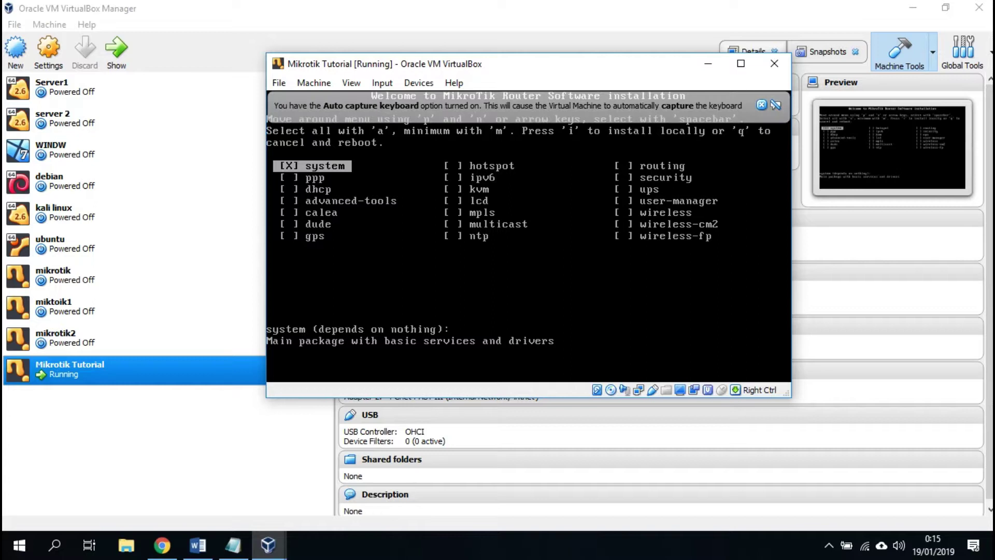
click(761, 105)
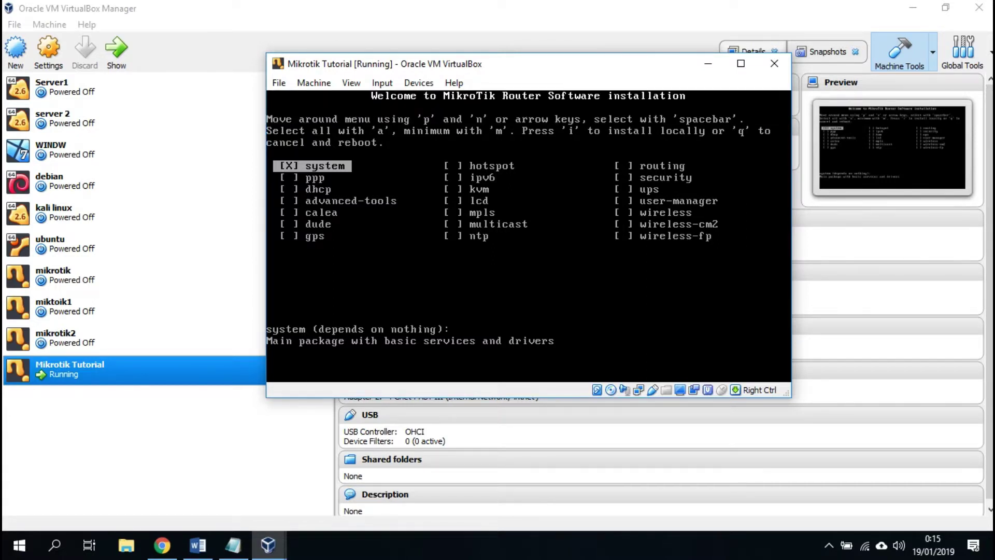
Switch to Notepad, move its window below the installer's package list, and replace the text with "akan muncul tampilan awal mikrotik, kita pilih"
key(alt+Tab)
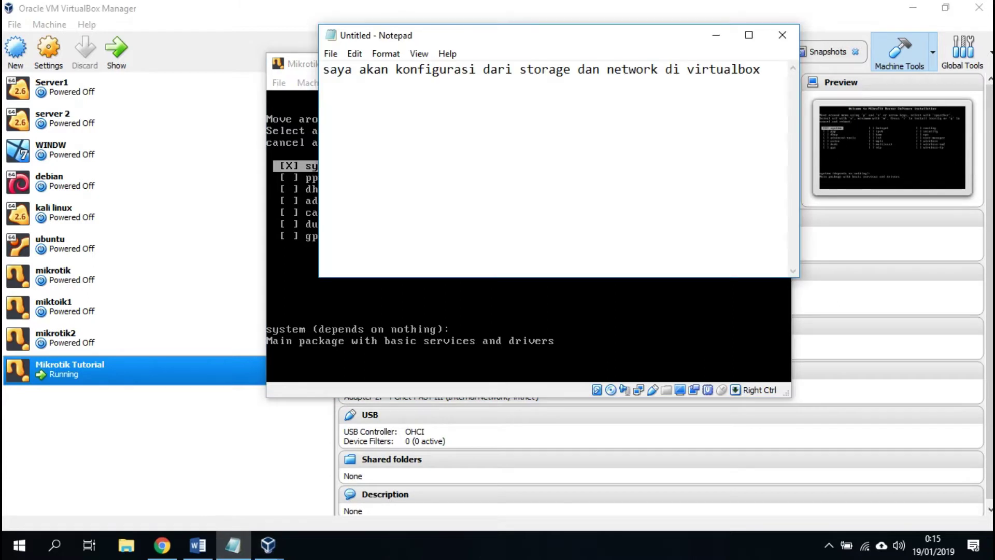
key(ctrl+a)
key(BackSpace)
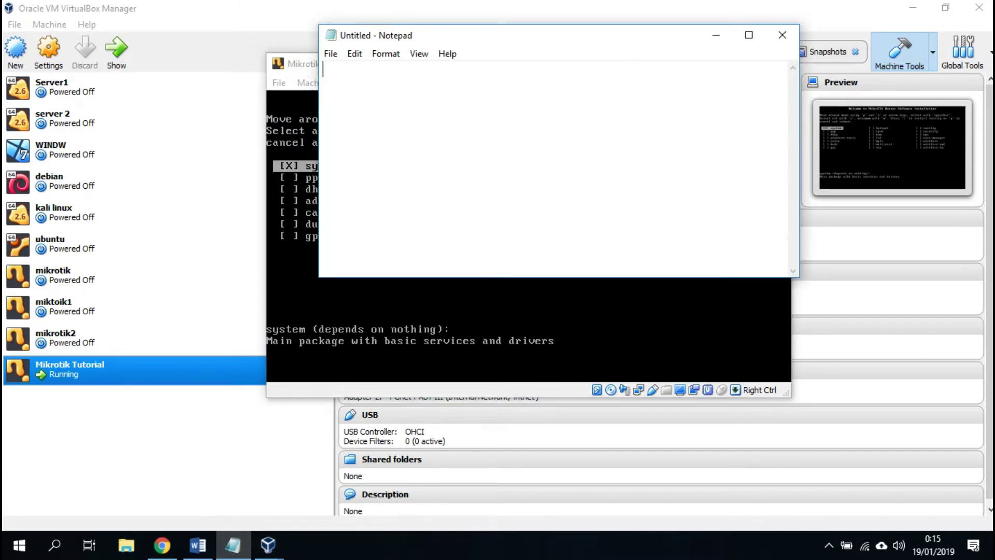
drag(652, 35, 618, 277)
text(akan mu)
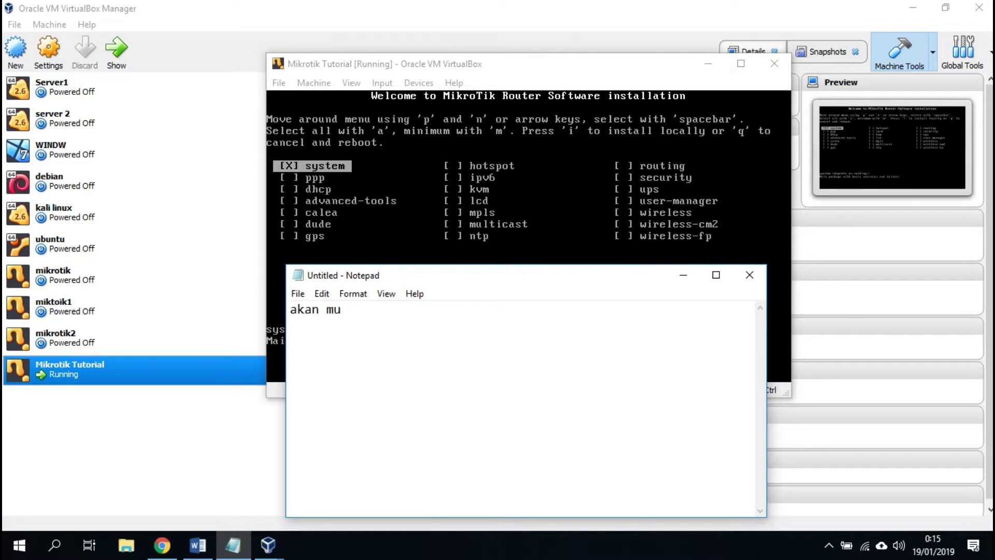
text(ncul tampilan awal mikrotik)
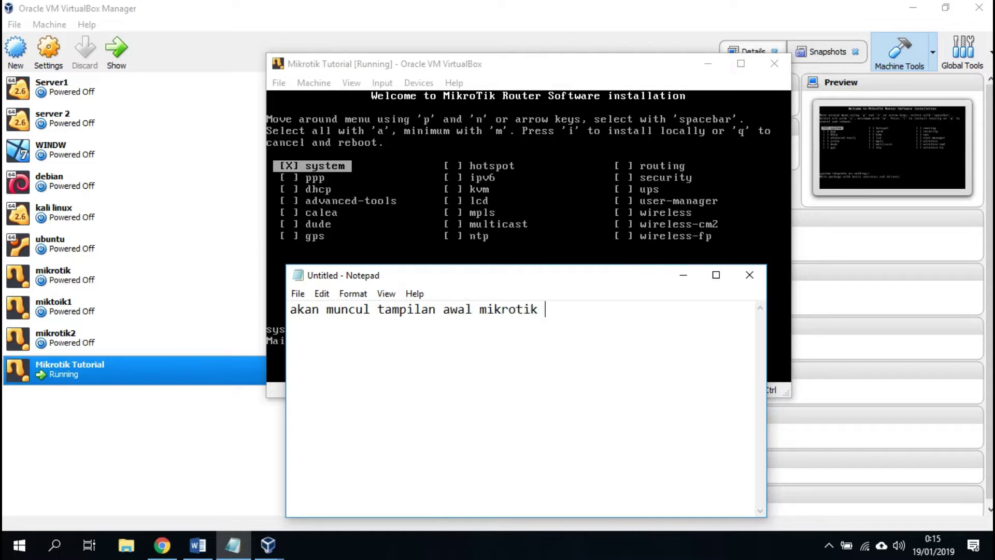
text(, kita pilih )
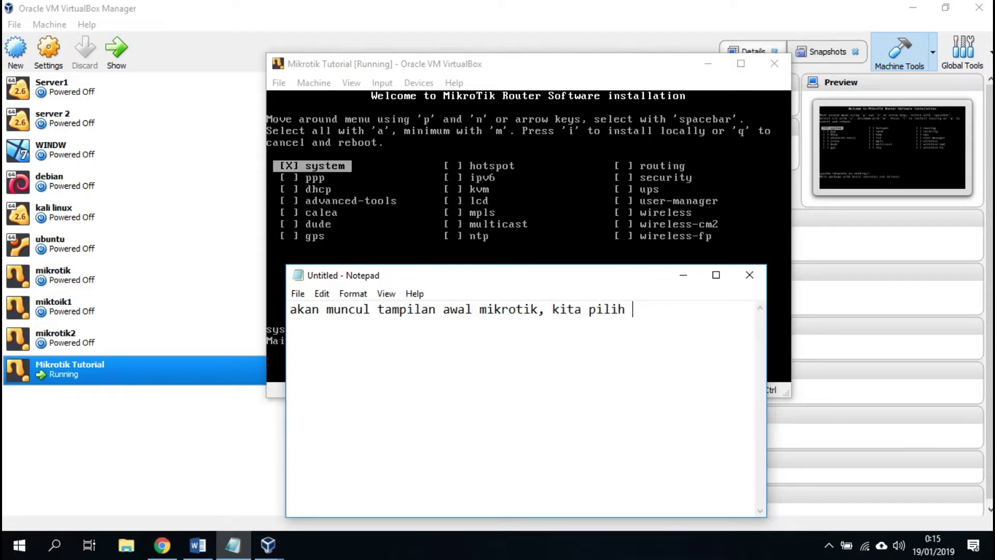
Continue the Notepad sentence with ""a" saja untuk memilih semua dan kemudian tekan "i"untuk install"
text("a" saja untuk memilih semua dan kemudai)
key(BackSpace)
key(BackSpace)
text(ian te)
key(BackSpace)
key(BackSpace)
key(BackSpace)
text(n tekan )
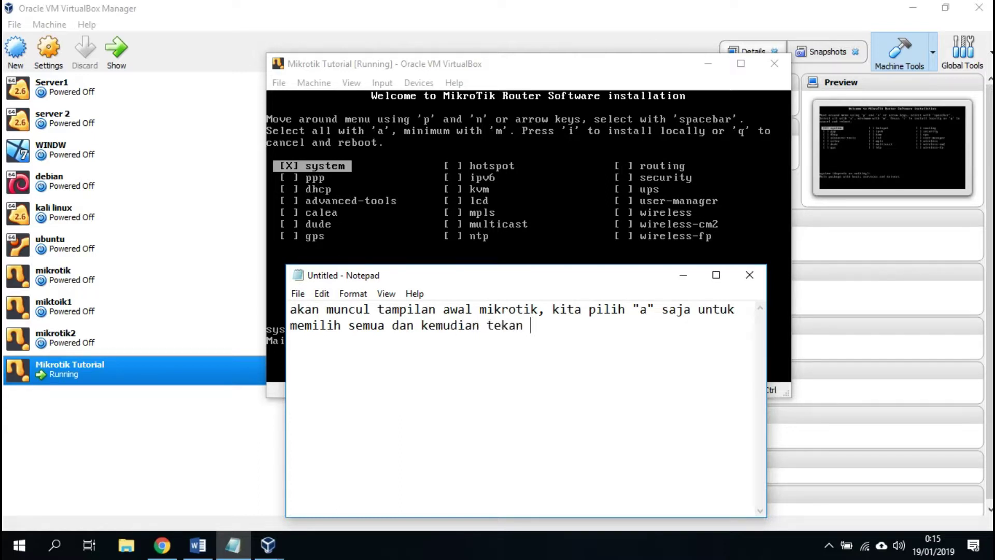
text("i"untuk instakl)
key(BackSpace)
key(BackSpace)
text(ll)
Switch to the Mikrotik Tutorial machine and install all packages locally, answering yes to keeping the old configuration and to erasing the disk
key(alt+Tab)
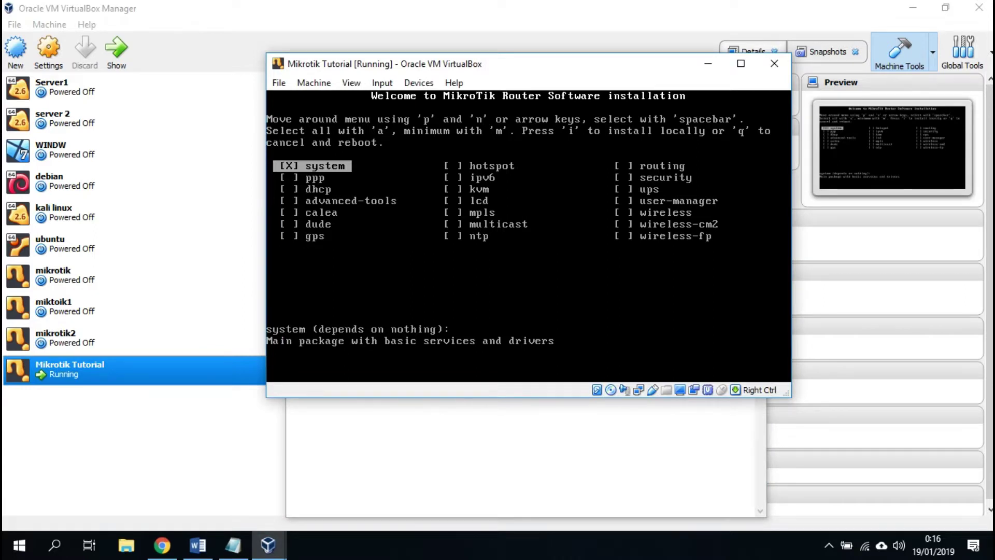
key(a)
key(i)
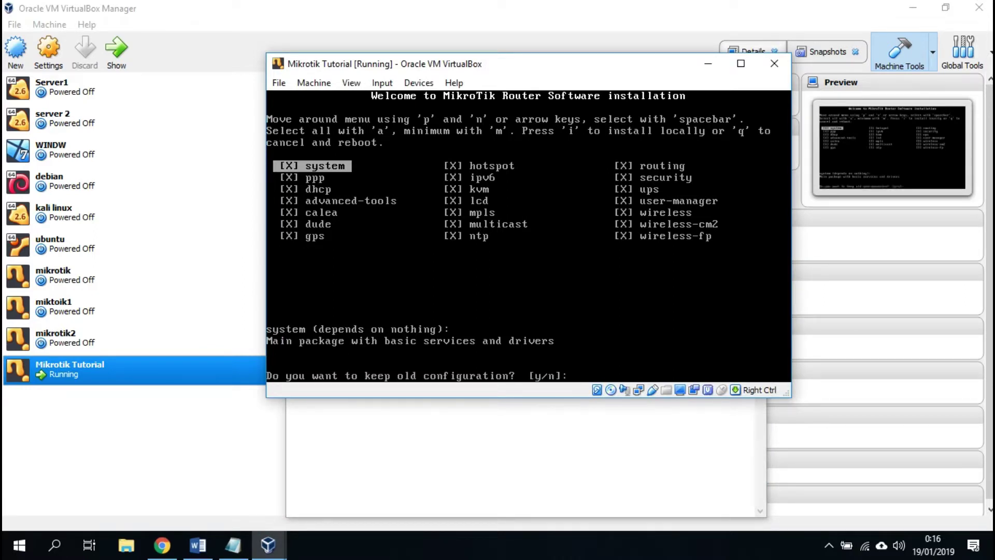
text(y/n]:)
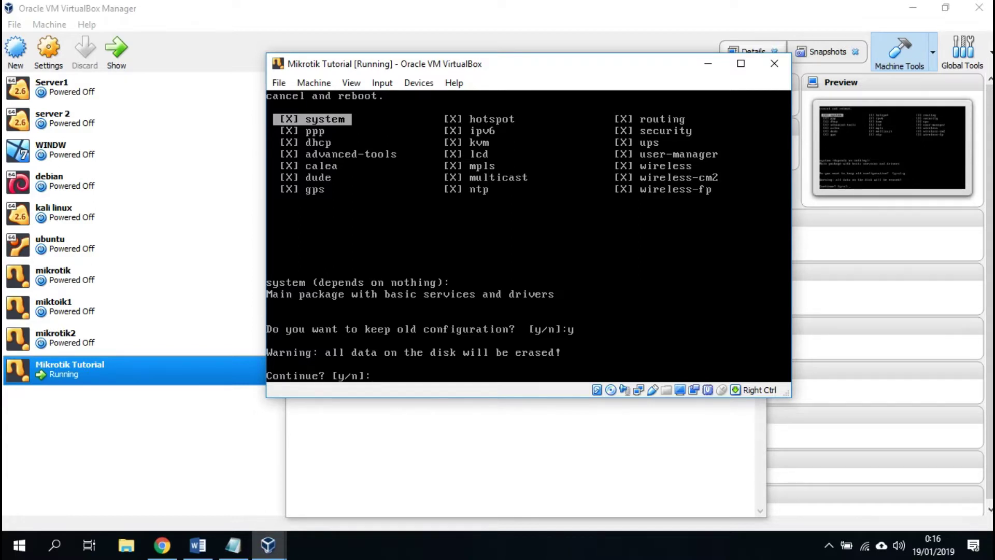
text(y)
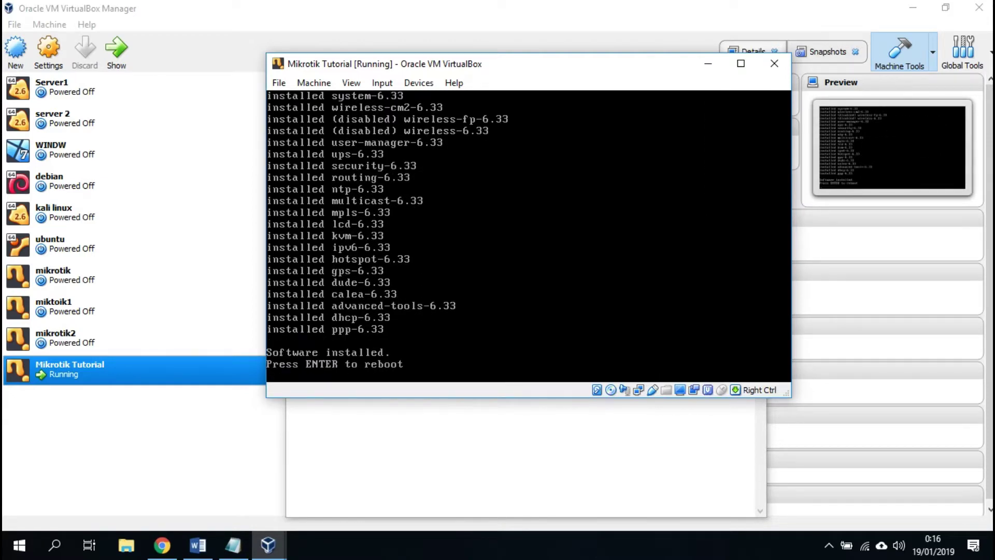
Switch to Notepad and add a new line reading "jika sudah,jangan lupa di singkirkan dulu OS Mikrotik yang tadi supaya"
key(alt+Tab)
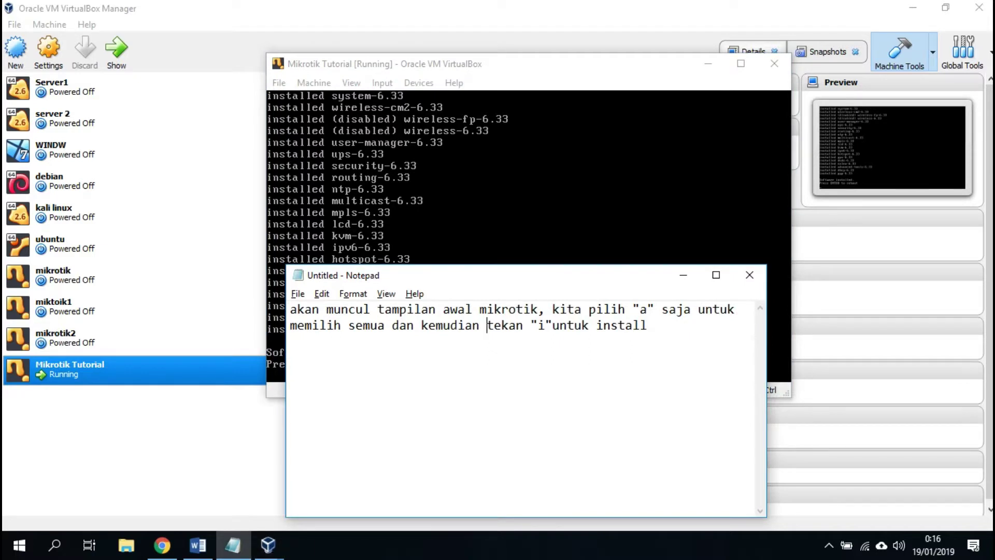
click(647, 325)
key(Return)
text(jika sudah)
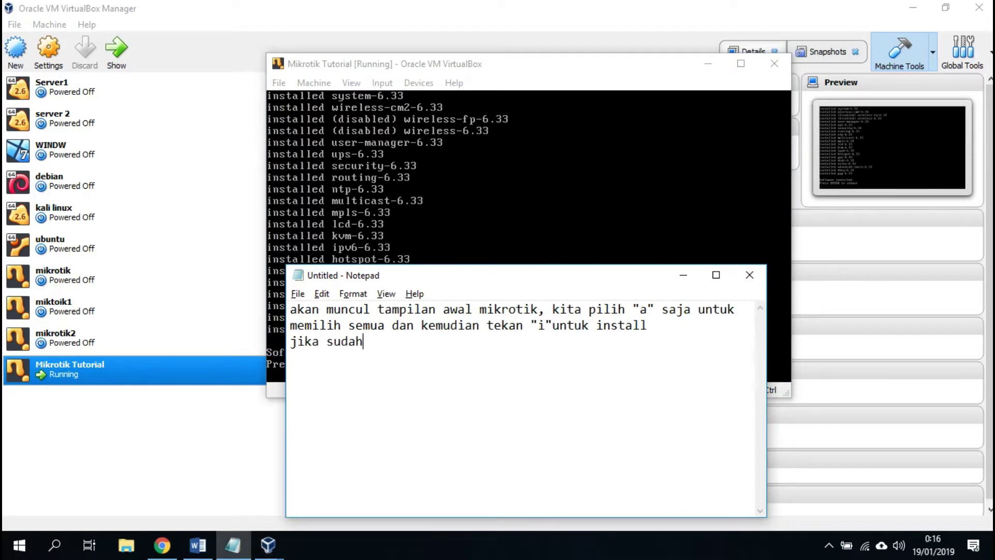
text(,jangan lupa di)
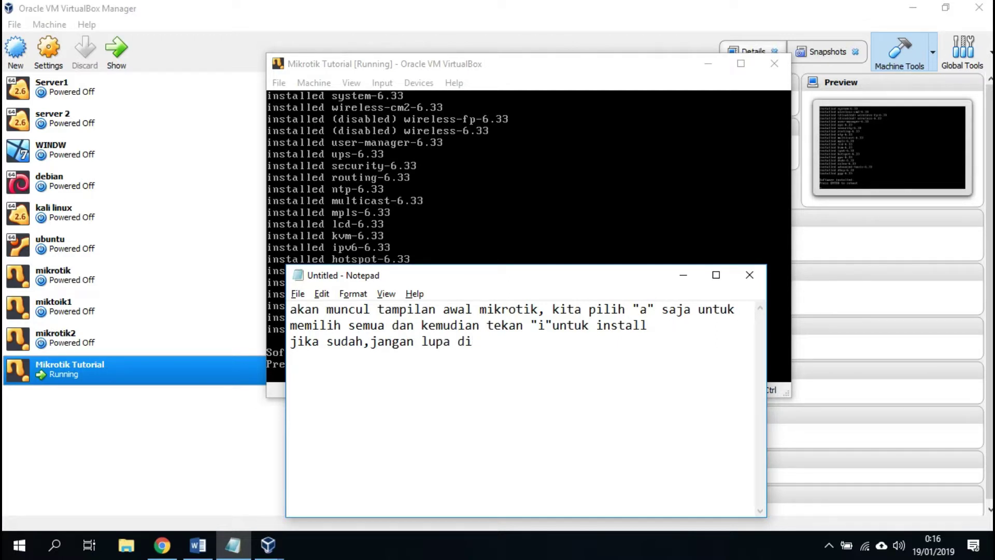
text( singkirkan)
text( dulu )
text(OS Mikroti)
text(k yang)
text(di supaya)
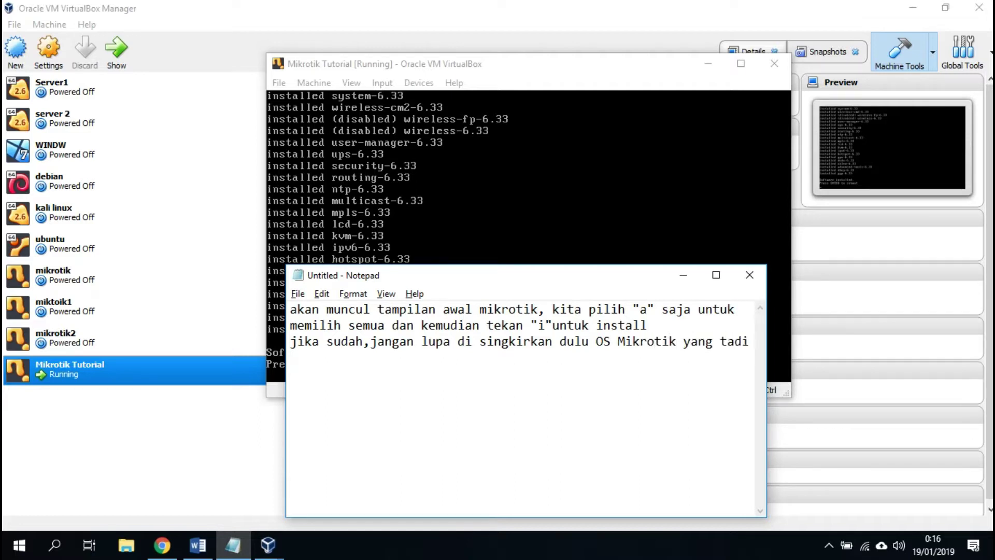
Continue the Notepad sentence with "ketika reboot tidak kembali install"
text( ketiak)
key(BackSpace)
key(BackSpace)
key(BackSpace)
text(ka reboot tidak )
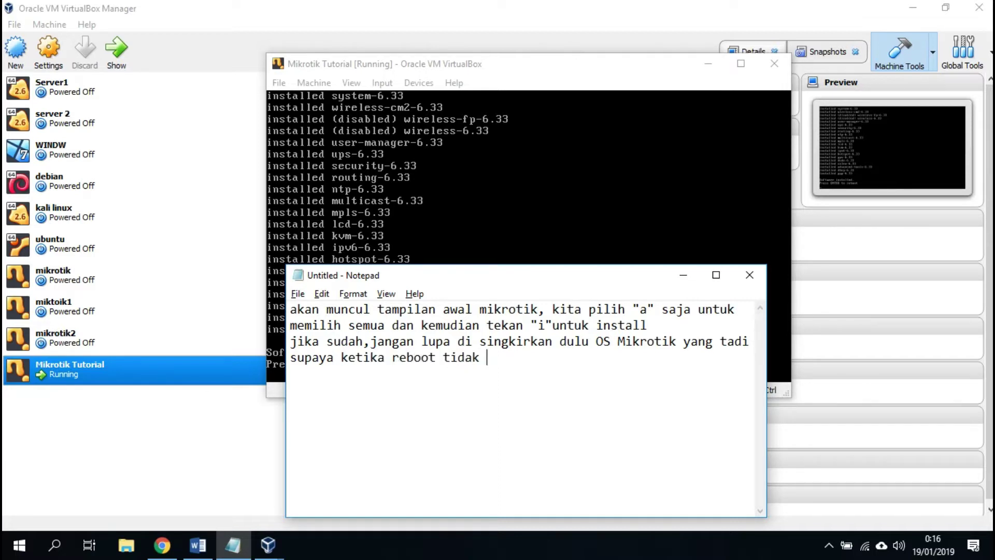
text(kembali install)
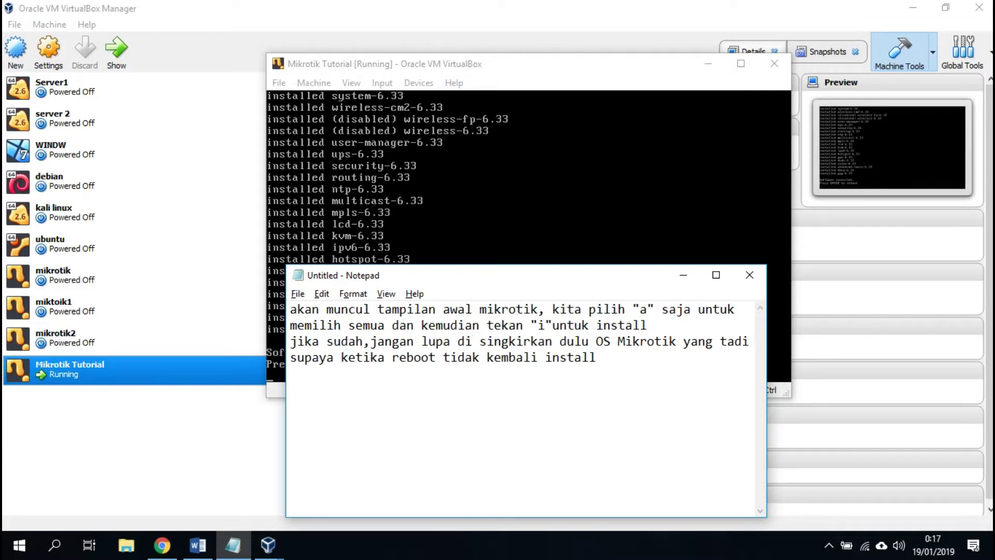
Force the mikrotik-6.33.iso disk out of the Mikrotik Tutorial machine's virtual optical drive and reboot the machine
click(467, 65)
click(418, 83)
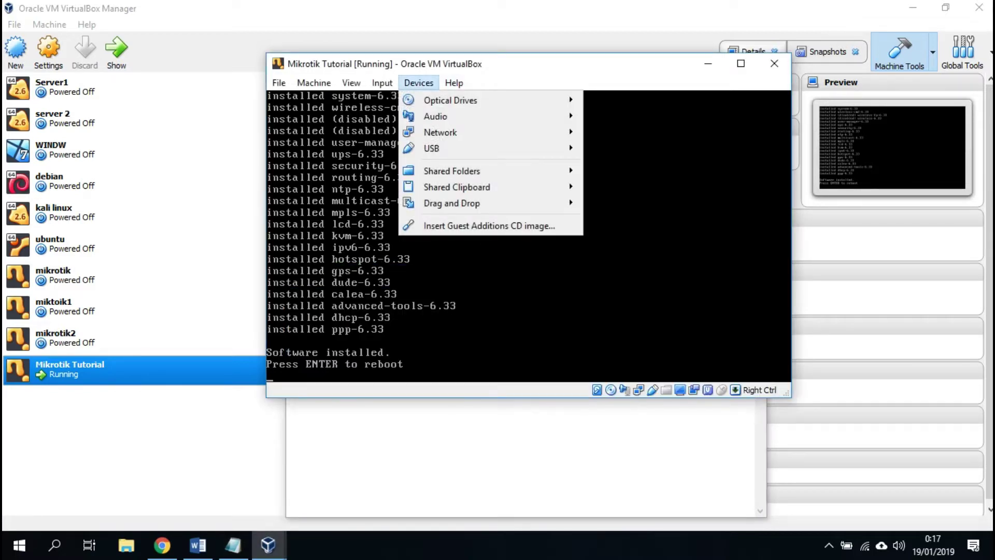
mouse_move(450, 100)
key(Down)
key(Down)
key(Down)
key(Down)
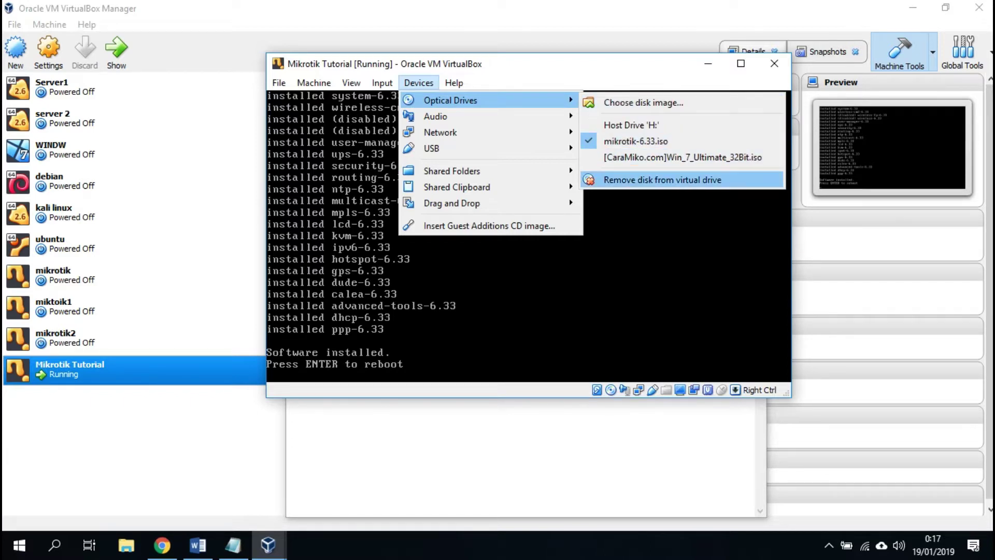
key(Return)
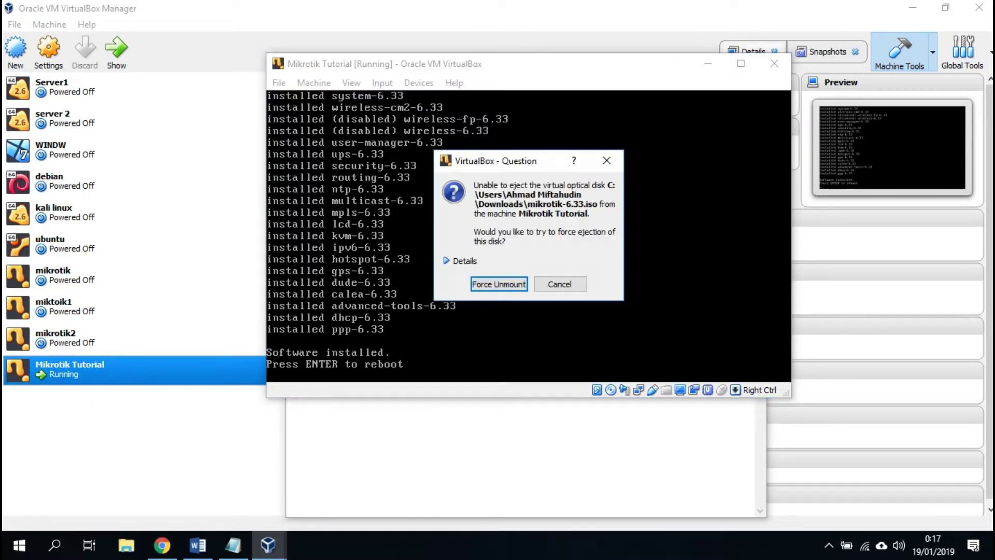
key(Return)
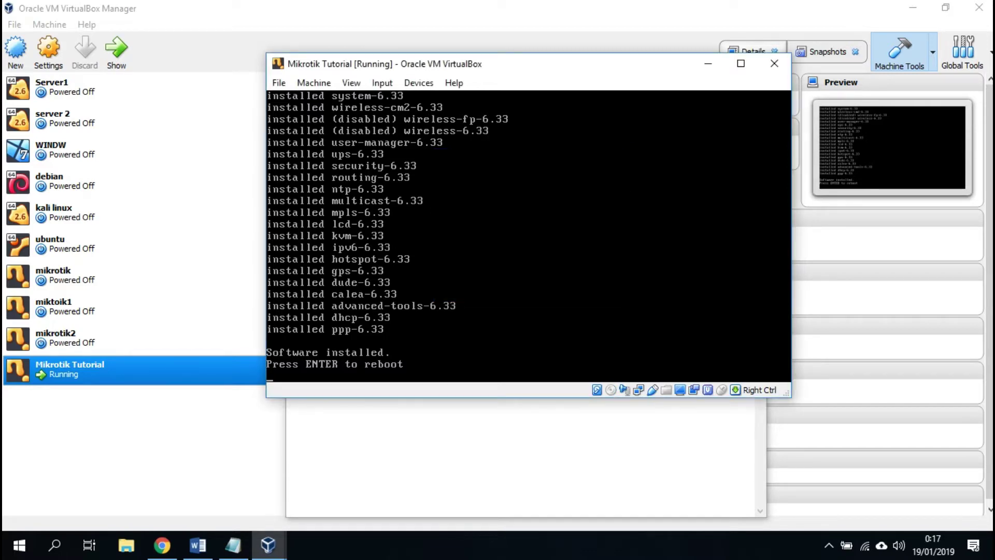
key(Return)
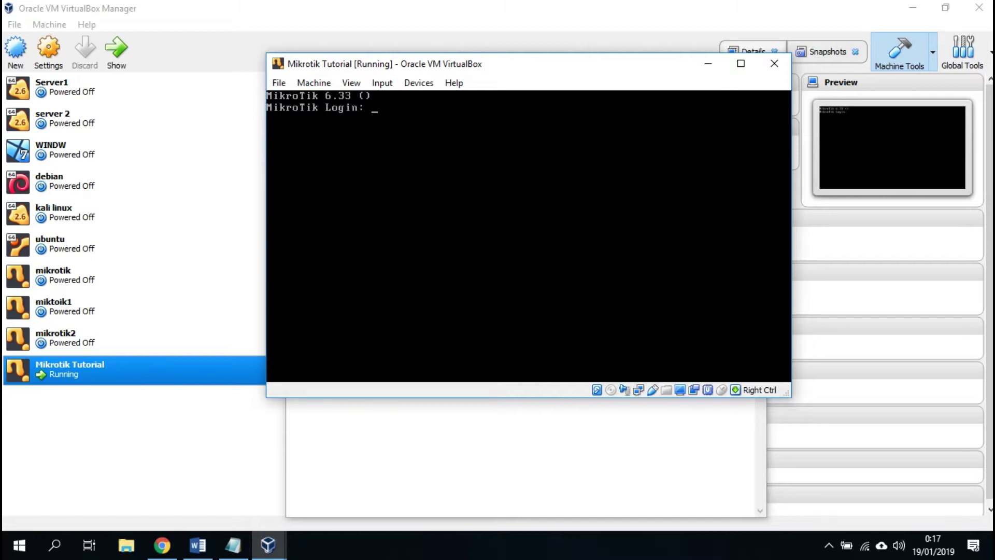
Switch to Notepad and replace the text with "jika sudah, kita buka winboxnya yang sudah kita download tadi"
key(alt+Tab)
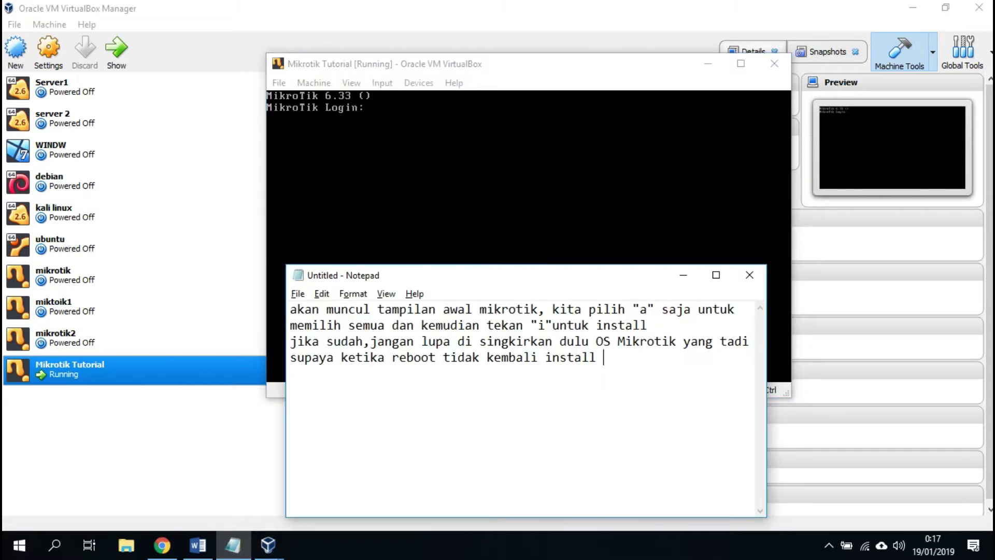
key(ctrl+a)
text(jika )
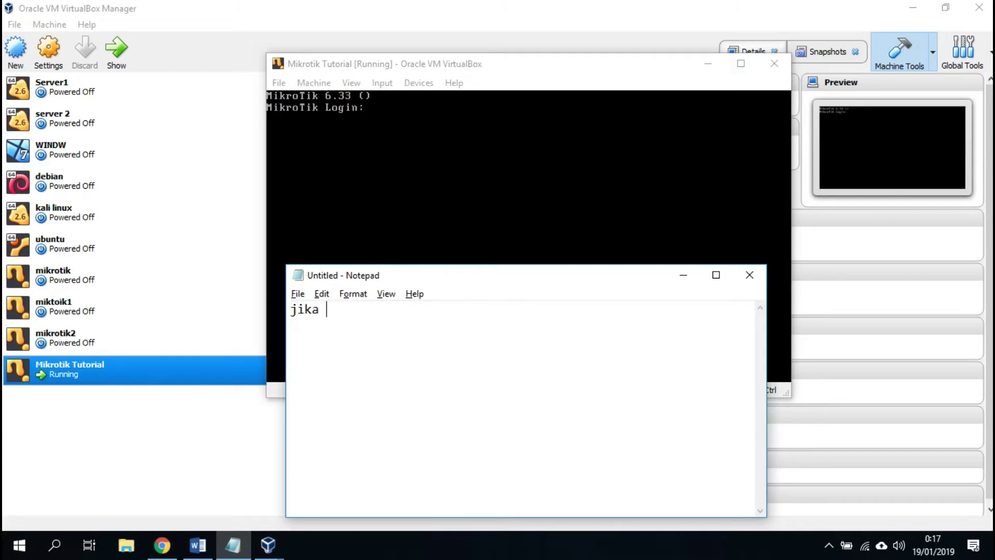
text(sudah, kita buka winbo)
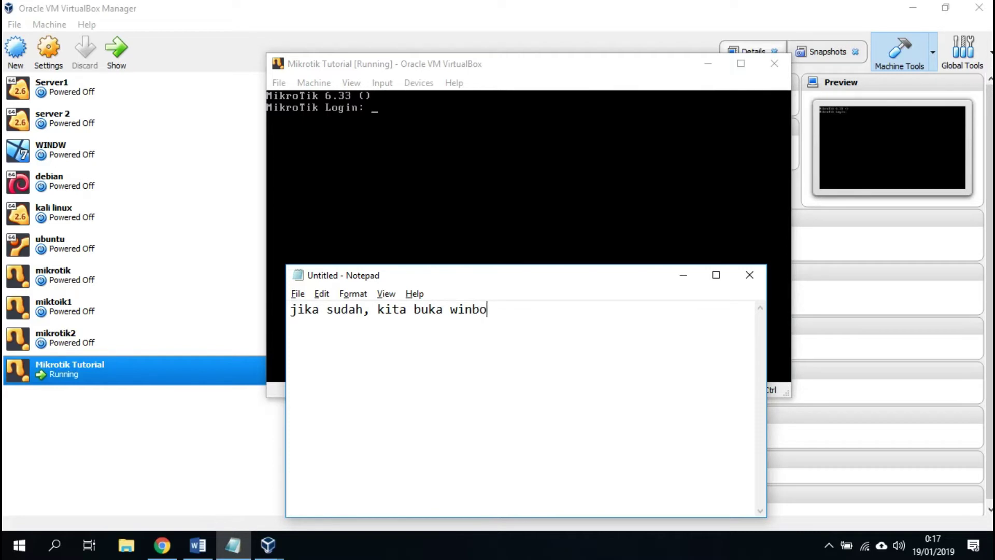
text(xnya )
text(yang sudah kita)
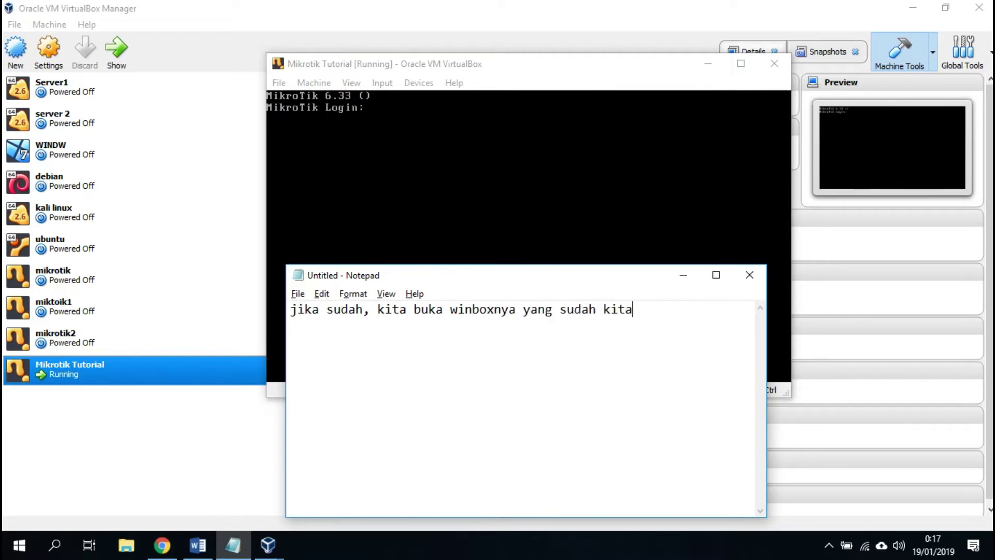
text( download tadi)
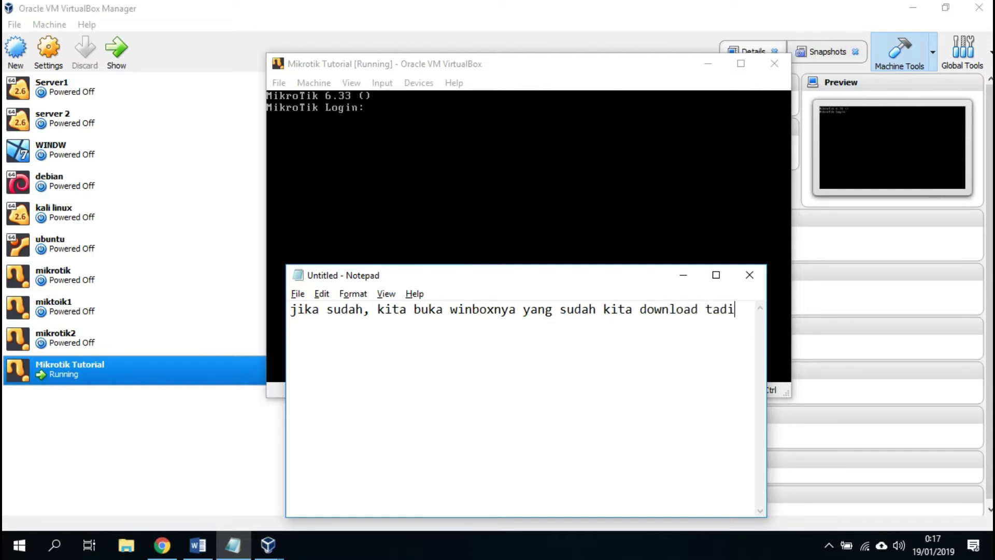
Minimize the open windows to reach the desktop, and search for and launch winbox.exe
click(683, 275)
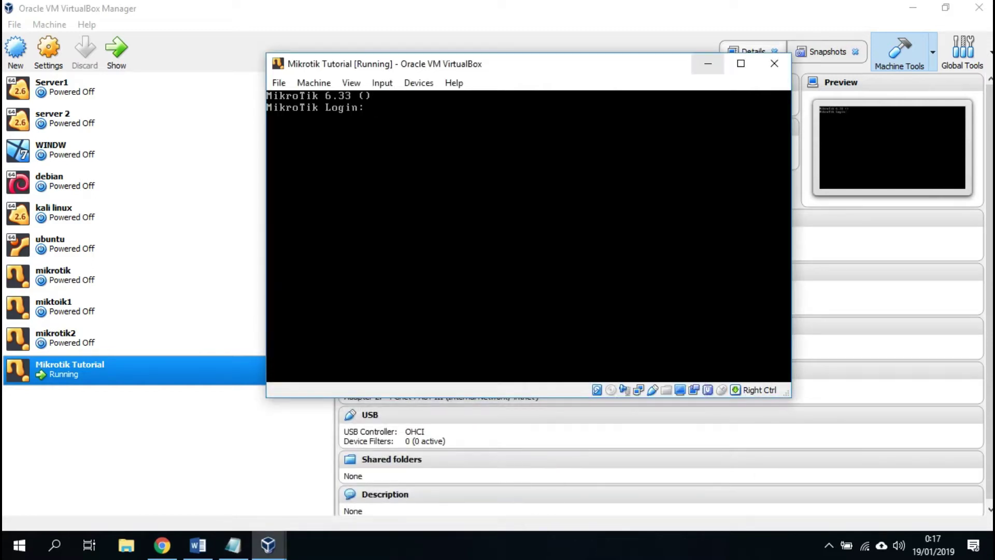
click(708, 63)
click(913, 7)
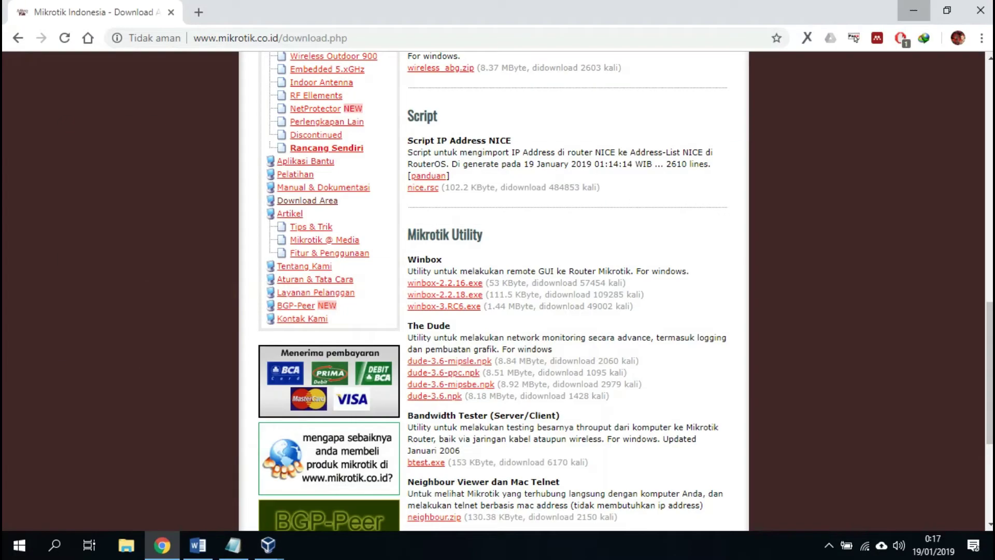
click(914, 10)
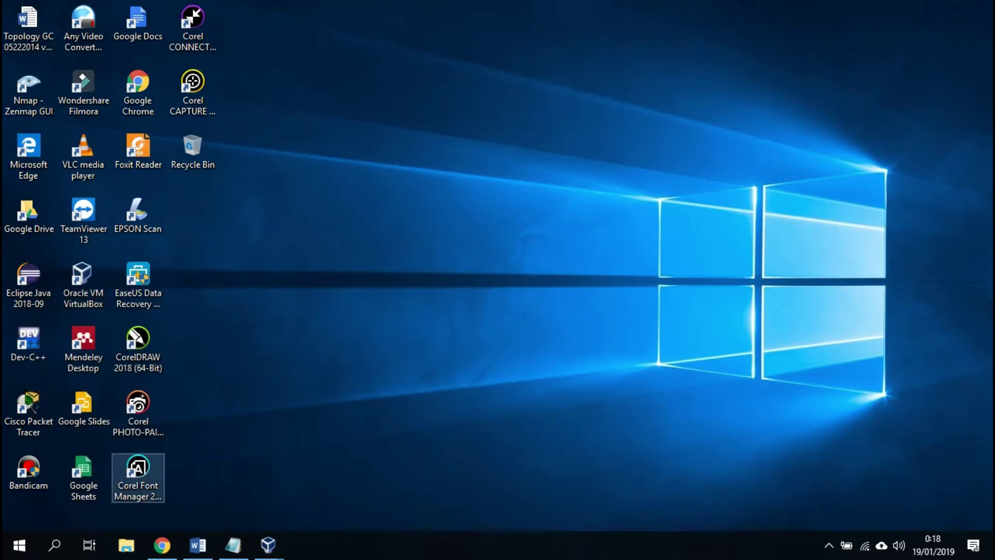
click(54, 544)
text(wi)
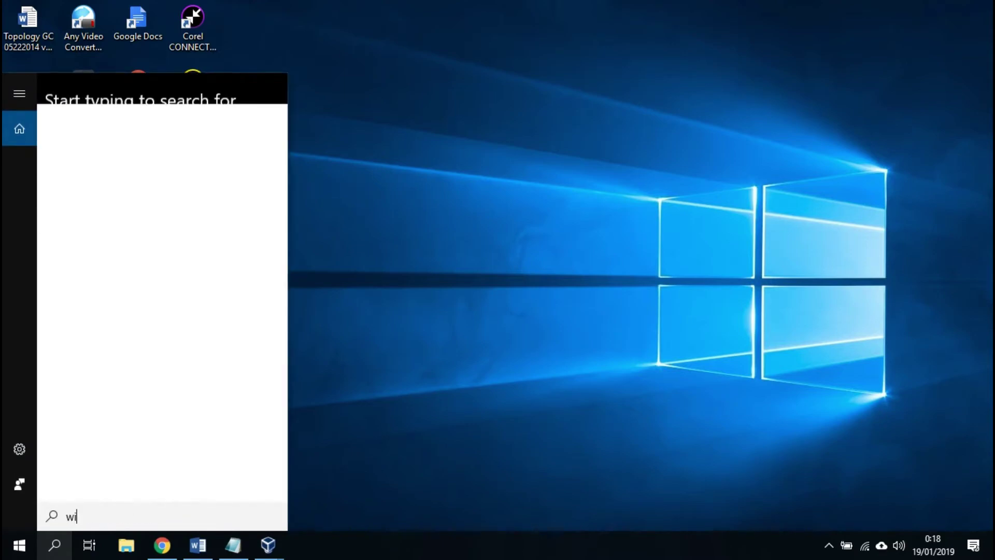
text(nbox)
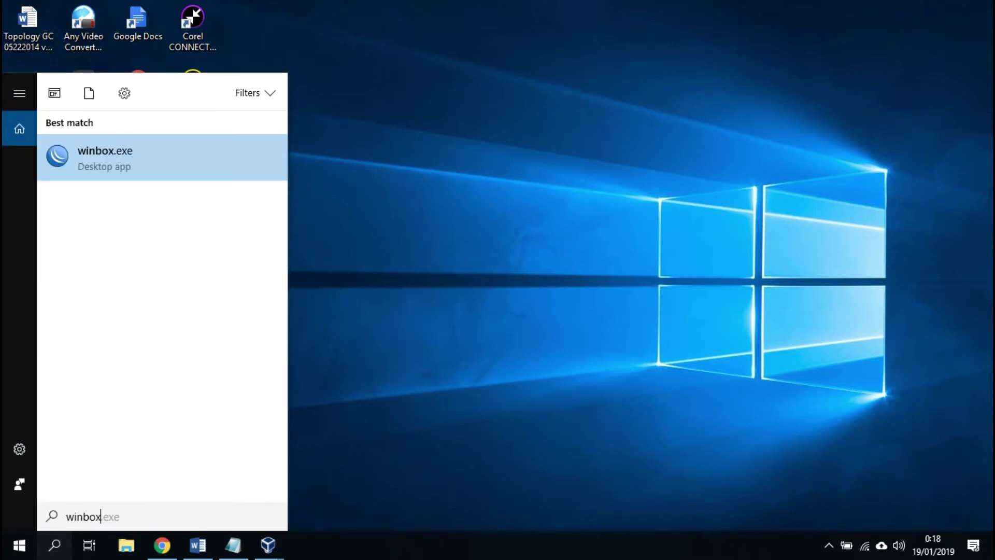
key(Return)
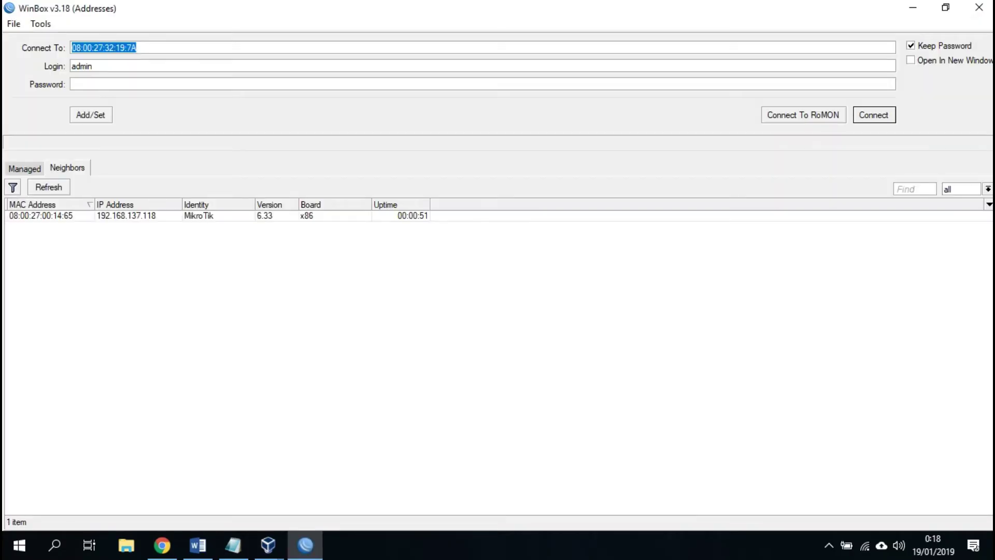
Refresh the WinBox neighbors and select the MikroTik router's MAC address 08:00:27:00:14:65 as the connection target
click(41, 215)
click(48, 188)
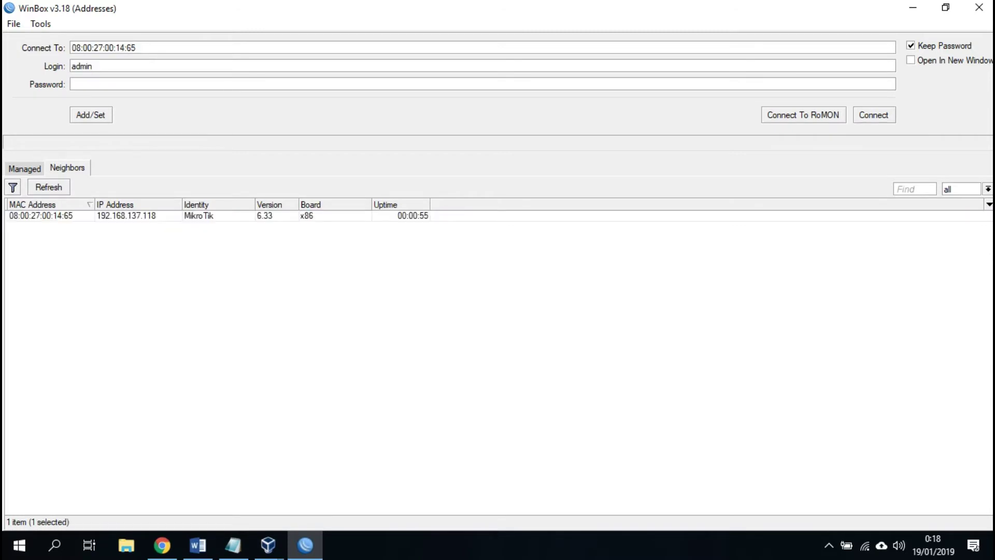
click(40, 215)
Switch to Notepad and replace the text with "mac address dan ip address akan ada otomatis ini menandakan bahwa mikrotik"
click(233, 545)
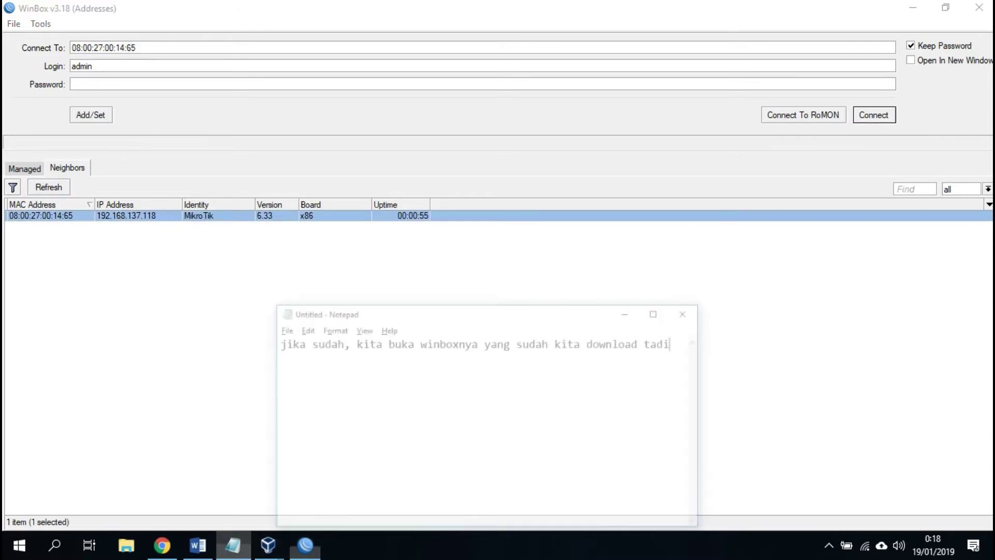
key(ctrl+a)
key(BackSpace)
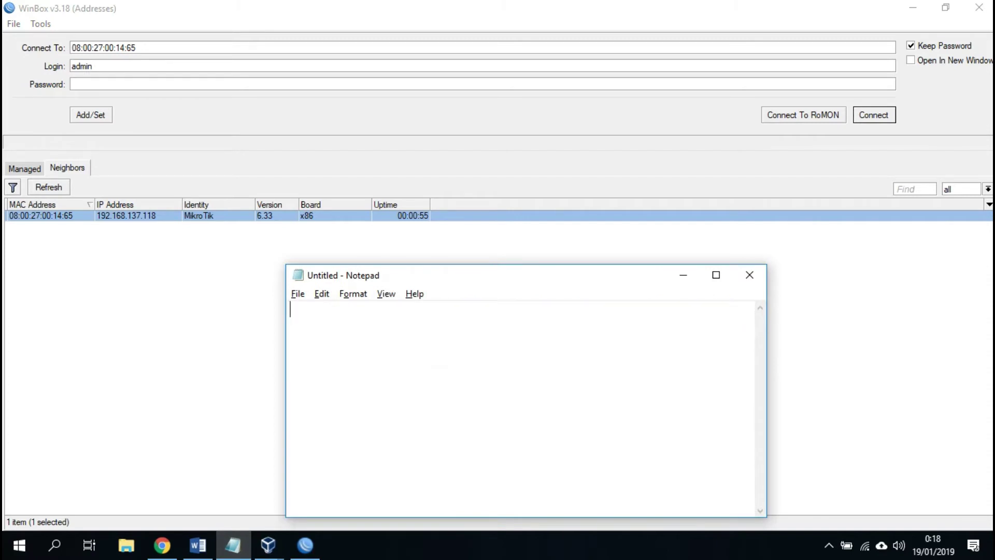
text(mac address da)
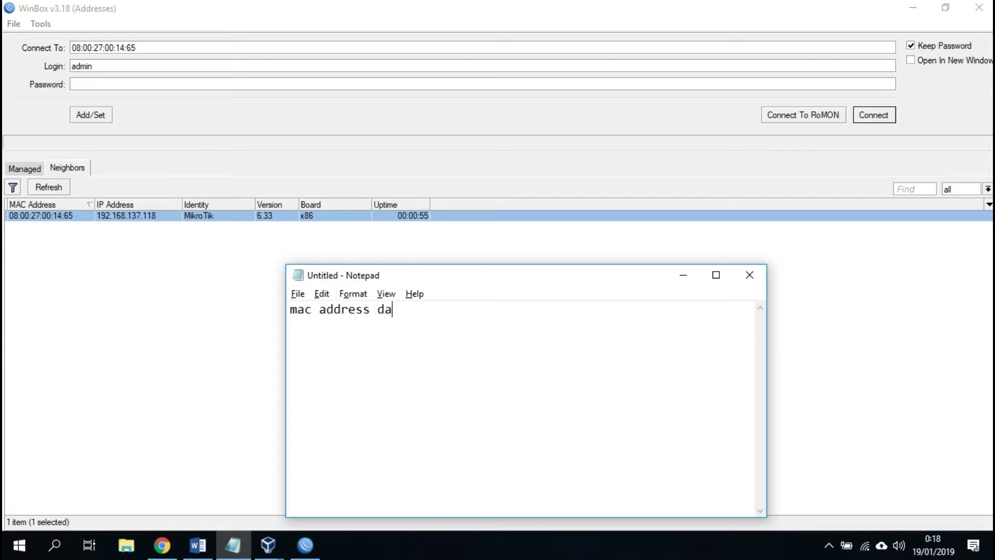
text(n ip address)
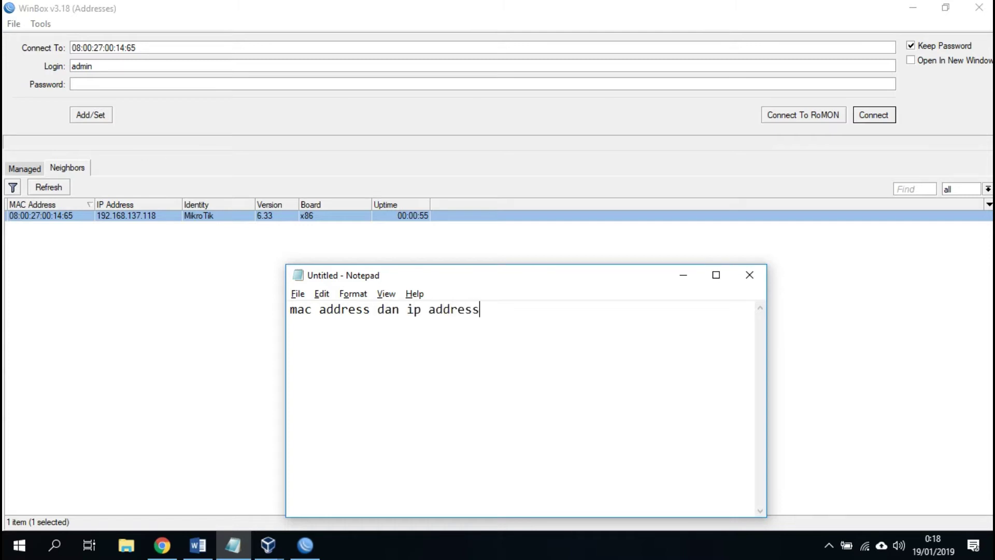
text( akan mun)
key(BackSpace)
key(BackSpace)
key(BackSpace)
text(ada otomatis ini menandkan)
key(BackSpace)
key(BackSpace)
key(BackSpace)
key(BackSpace)
text(akan bahwa)
key(BackSpace)
text(wa mikrotik )
Continue the Notepad sentence with "sudah dapat di konfigurasikan melalui winbox"
text(sudah bi)
key(BackSpace)
text(ad)
key(BackSpace)
key(BackSpace)
key(BackSpace)
text(dapat di konfigurasikan melalui internet)
key(BackSpace)
key(BackSpace)
key(BackSpace)
key(BackSpace)
key(BackSpace)
key(BackSpace)
key(BackSpace)
key(BackSpace)
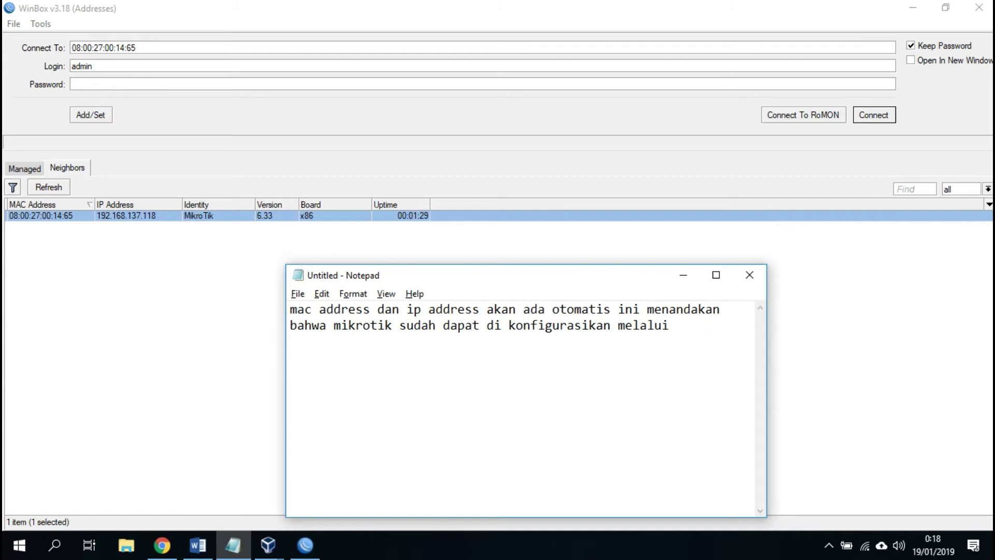
text(winbox)
Switch to WinBox, connect to the selected router as admin, dismiss the RouterOS welcome notice and maximize the session window
key(alt+Tab)
double_click(81, 66)
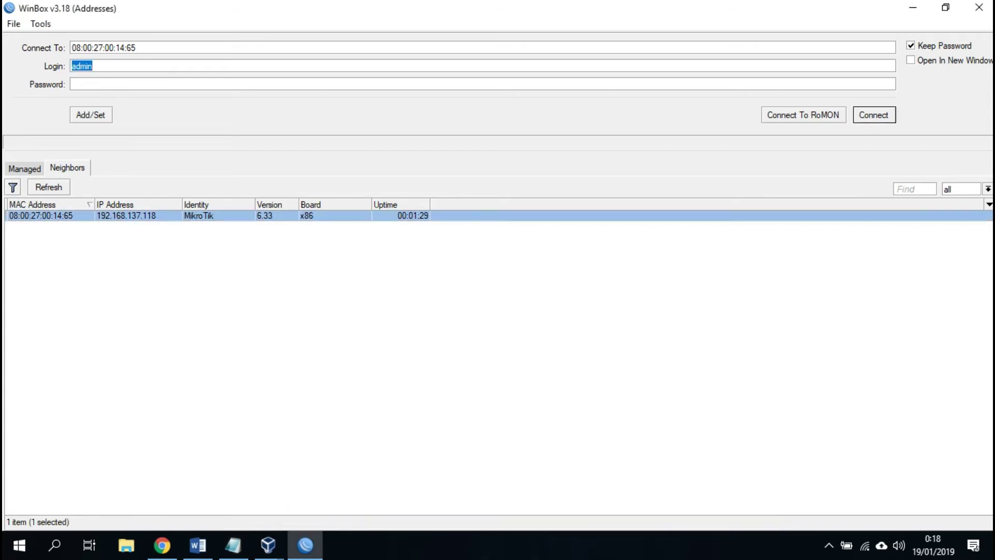
key(Return)
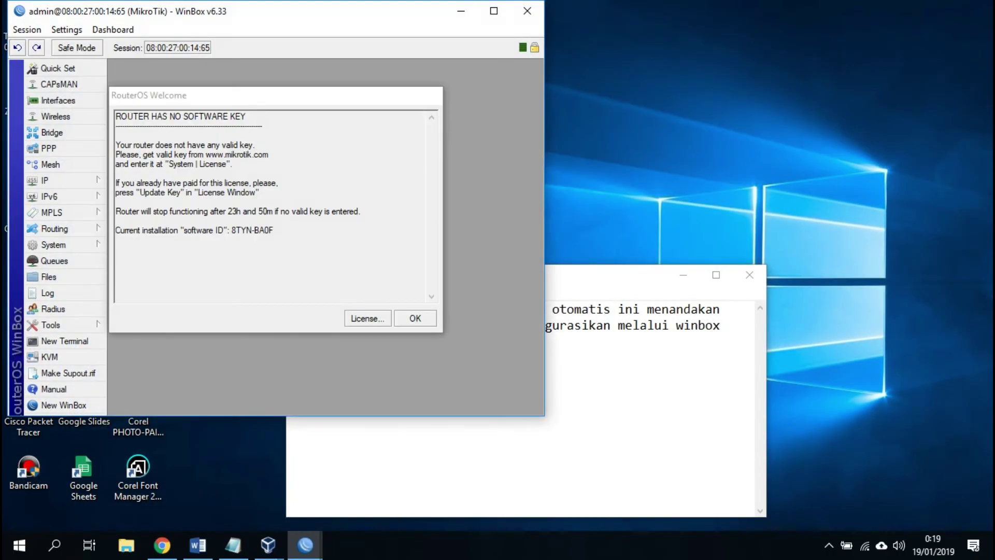
click(414, 317)
click(493, 11)
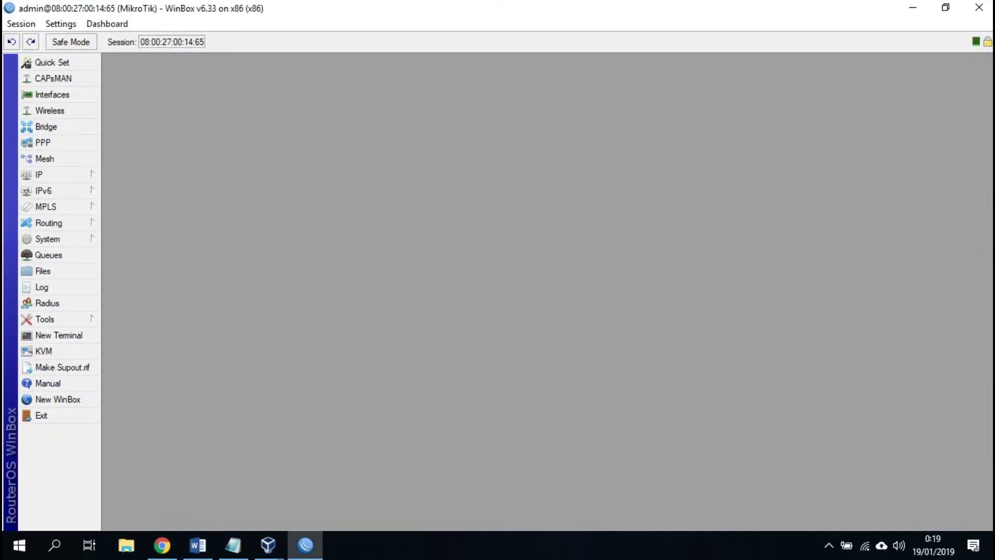
Open a RouterOS terminal, run ping google.com to test the router's internet connection, and stop the ping after several replies
click(58, 335)
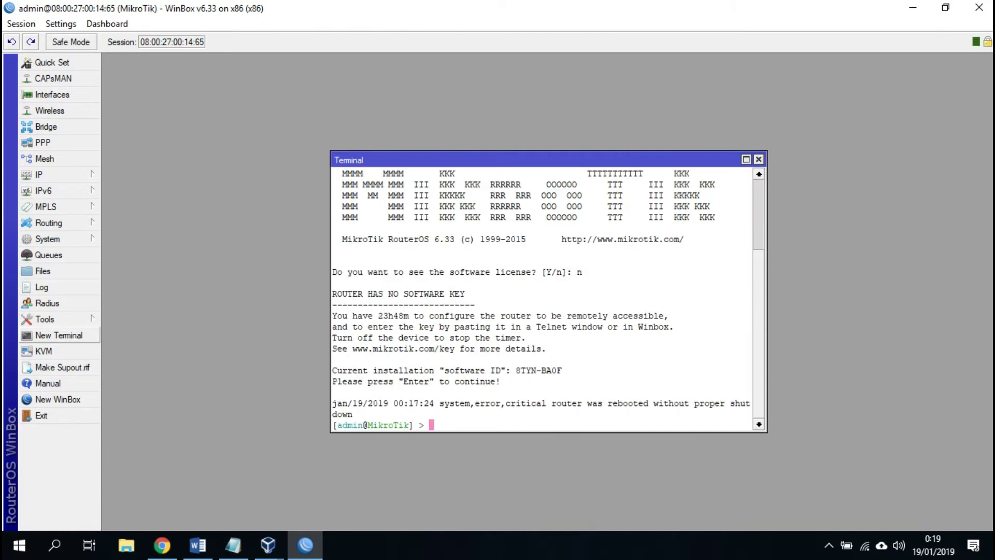
text(ping google.com)
key(Return)
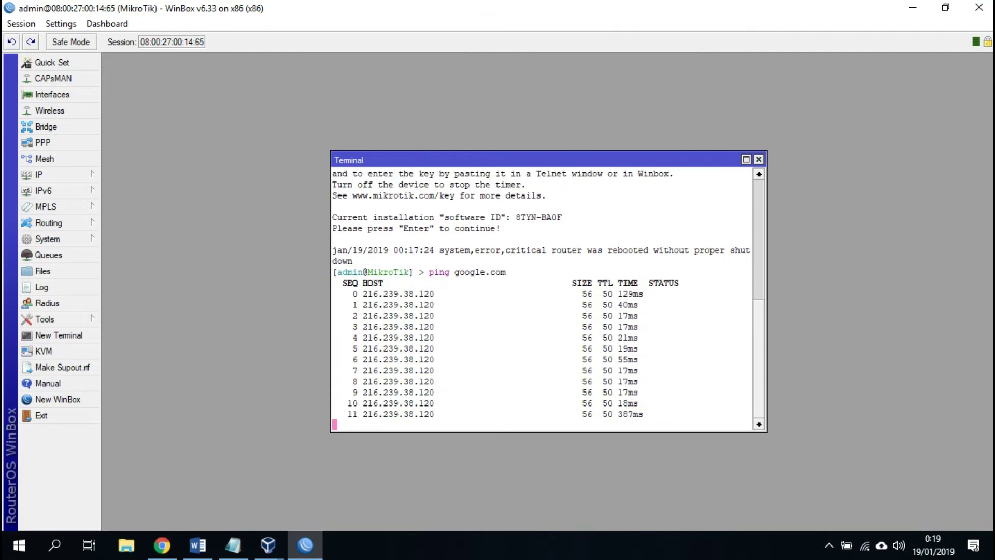
key(ctrl+c)
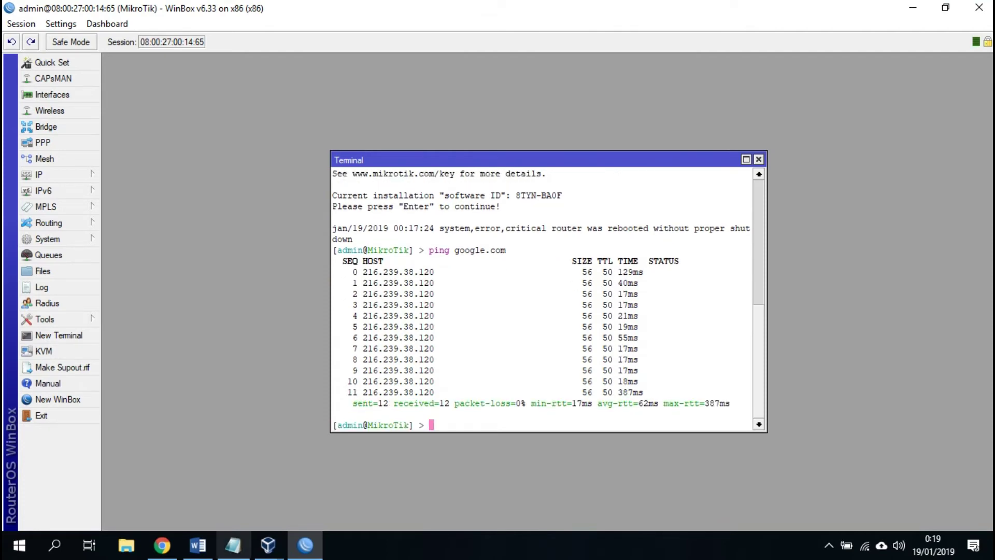
Switch to Notepad and replace the text with "mikrotik sudah terkoneksi internet........."
click(233, 544)
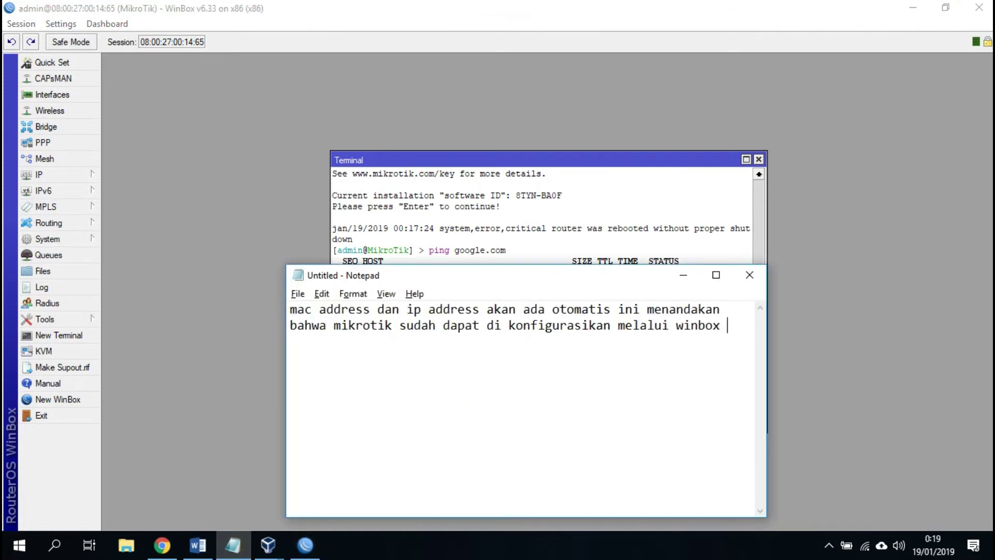
key(Return)
text(mikrot)
key(ctrl+a)
text(mikr)
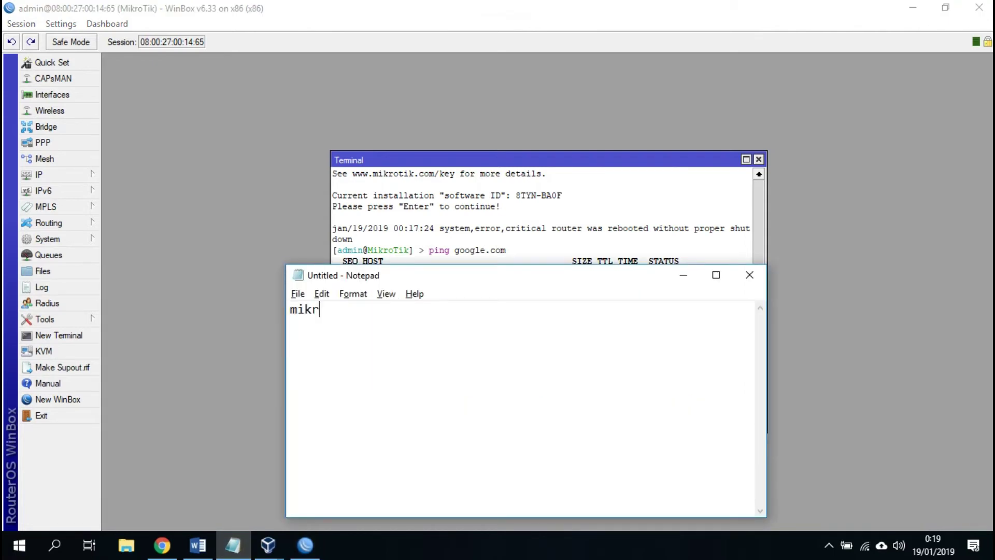
text(otik sudah terkon)
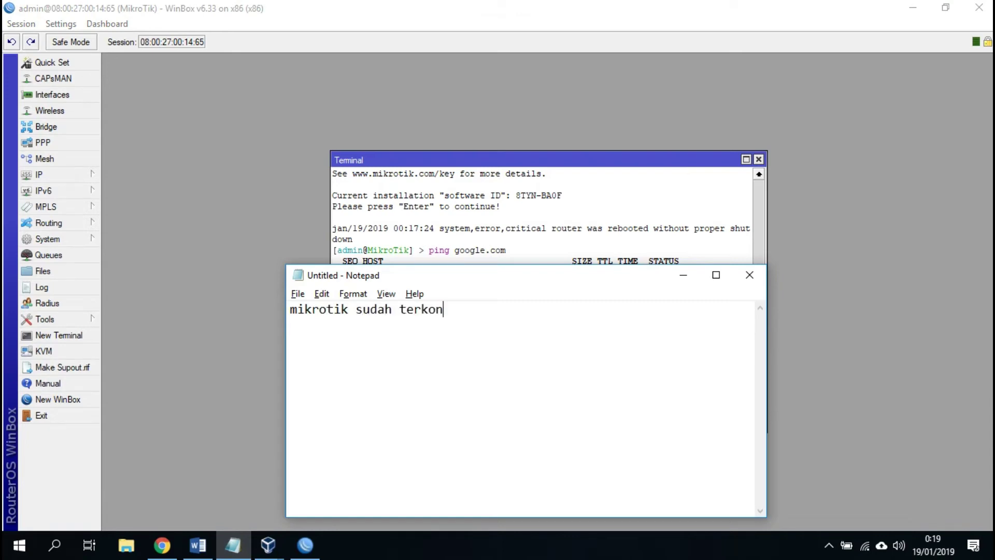
text(eksi internet)
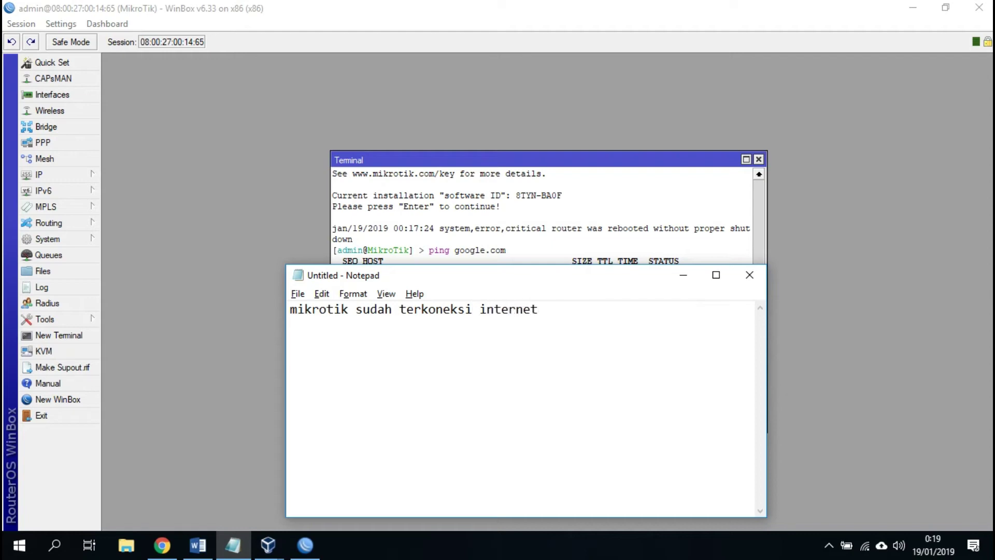
text(.......)
text(..)
Add "well done!!!!" on its own line above the Notepad sentence about the internet connection
text(well do)
text(ne!!!!)
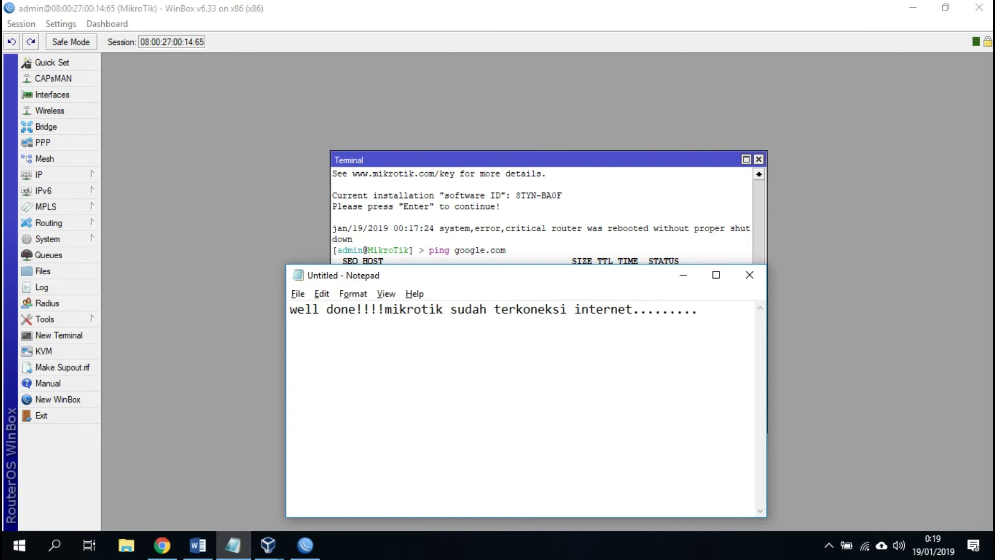
key(Return)
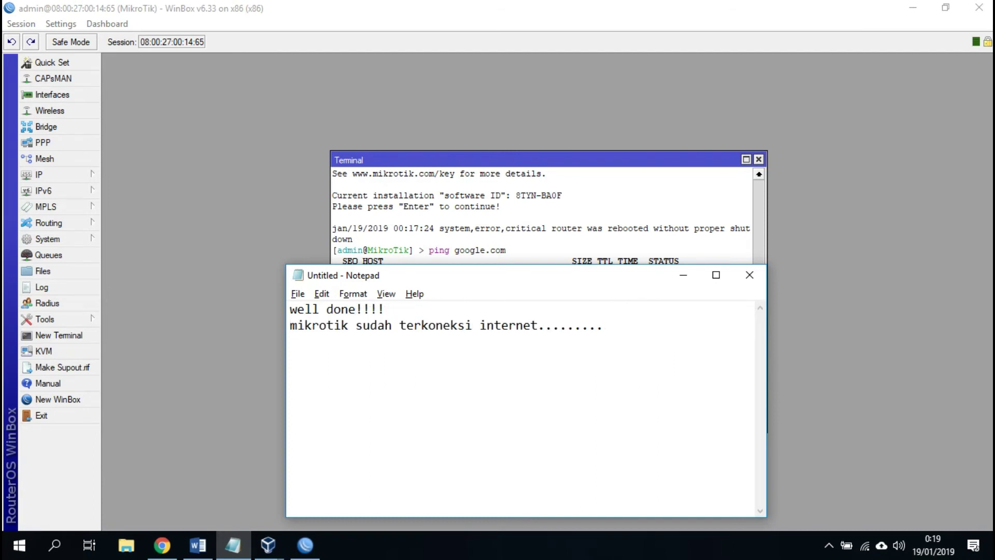
Below a blank line, write the closing note "oke sekian dari video tutorial, nantikan video lainnya di channel sya"
text(oke sekian dari video tutorial, nantikan)
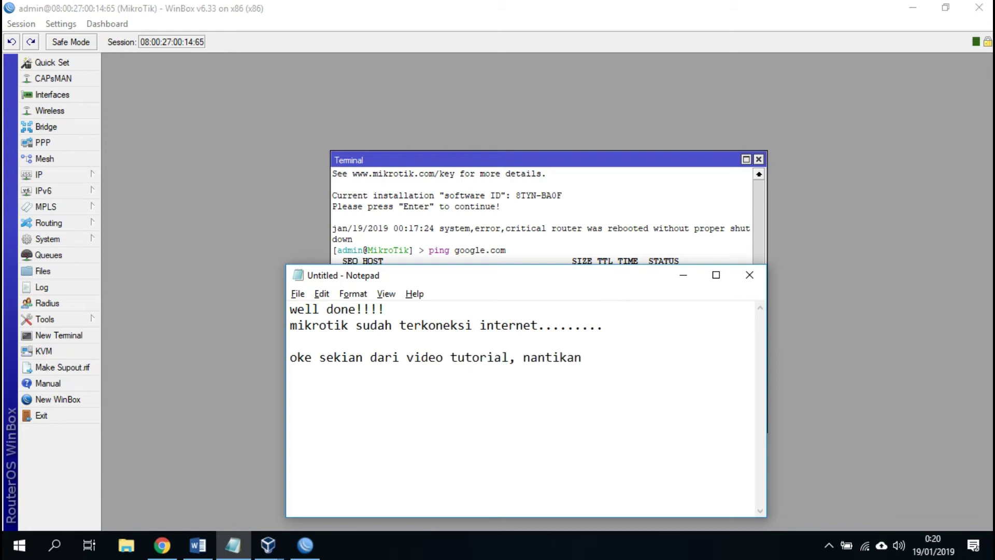
text(video lainnya)
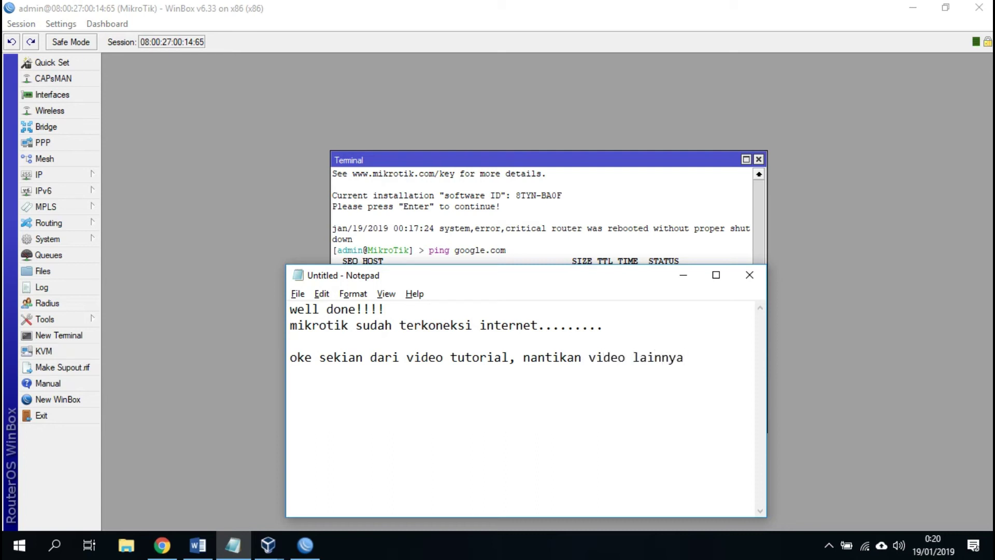
text( di channel sya)
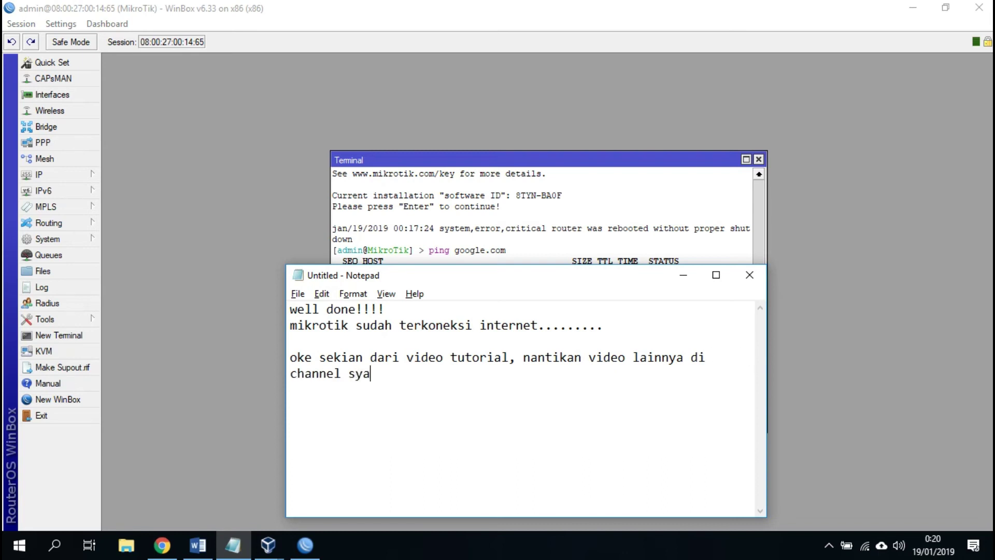